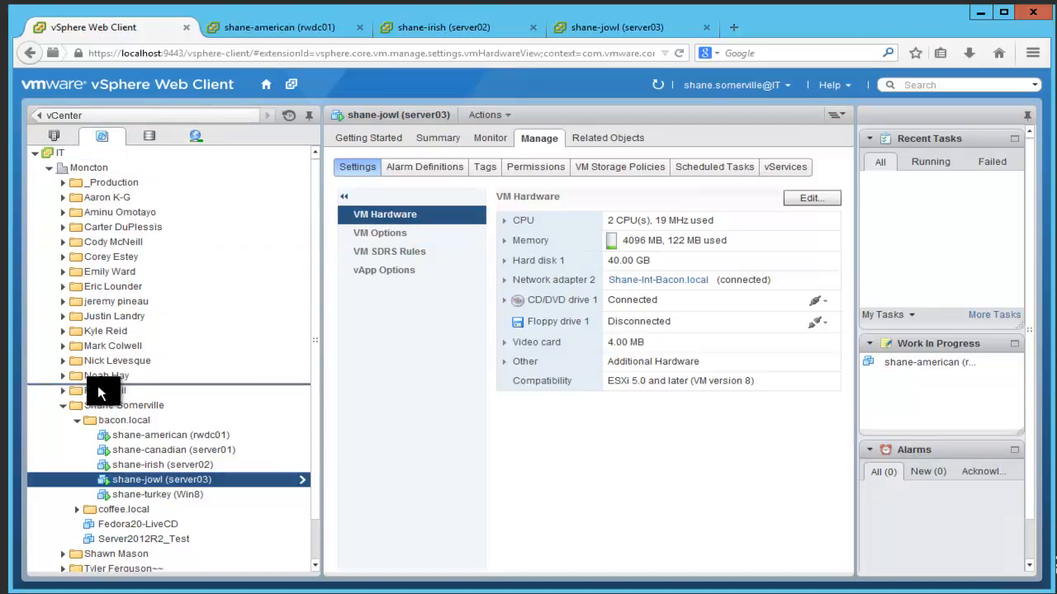
Step: Replace server03's hardware settings with the Shane Somerville folder's Manage > Alarm Definitions page
left_click(63, 409)
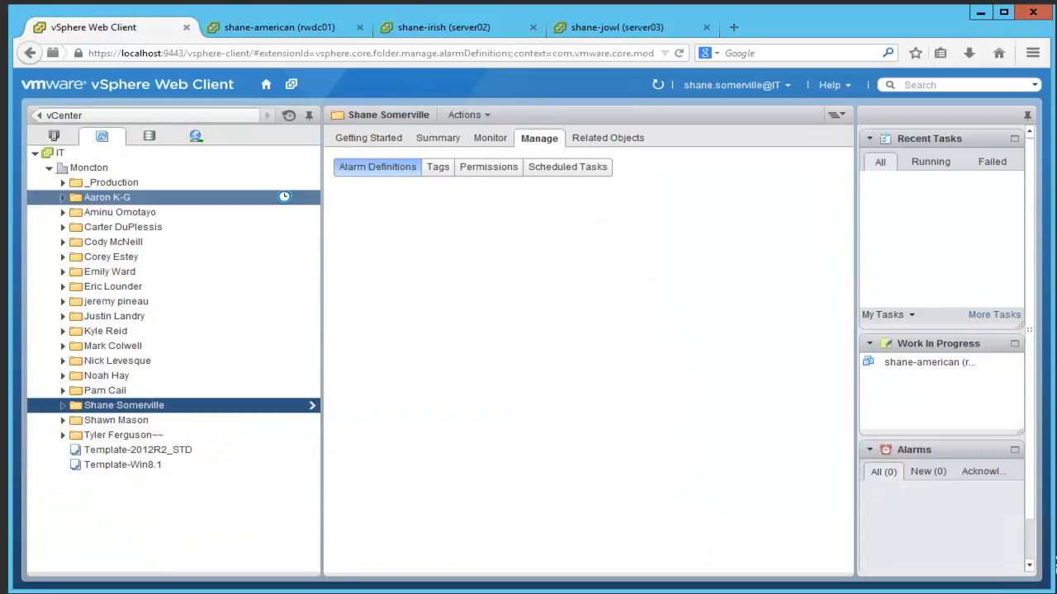
Step: In Hosts and Clusters, browse host 10.152.70.5, then show saturn.cc.loc's virtual switches
left_click(54, 137)
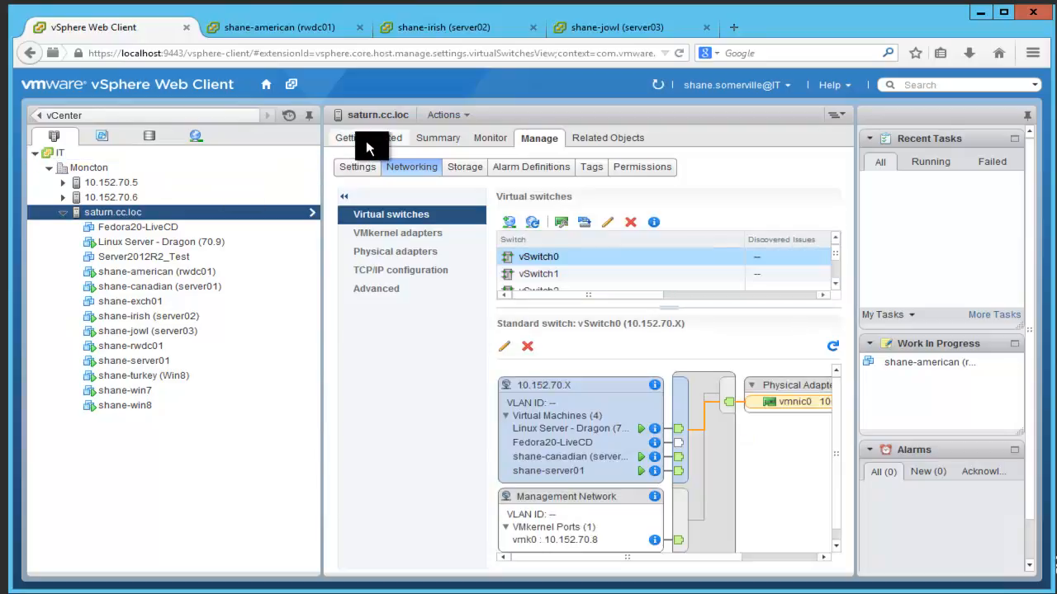
left_click(109, 181)
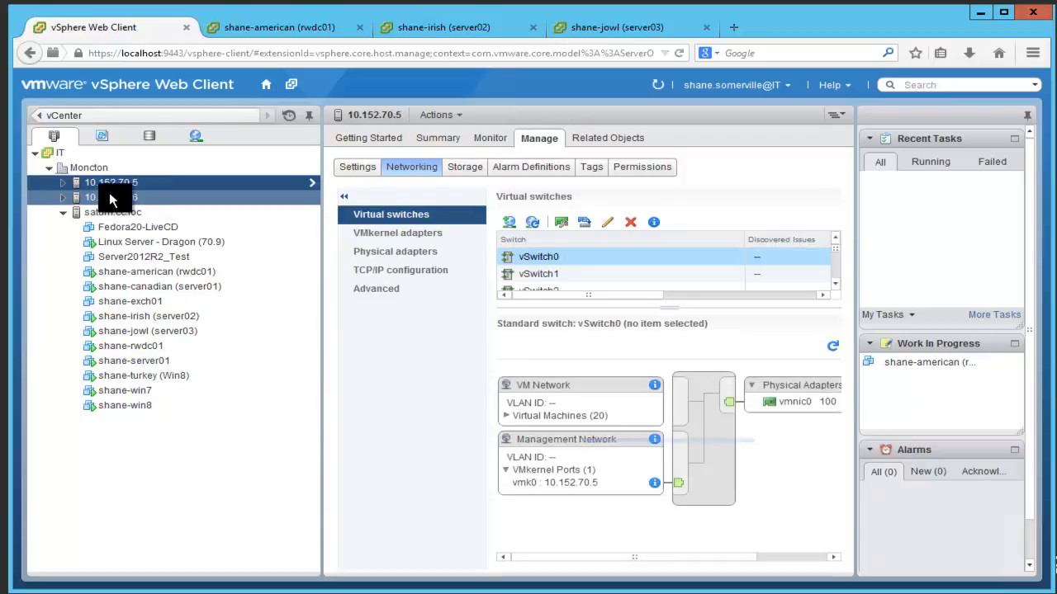
left_click(62, 182)
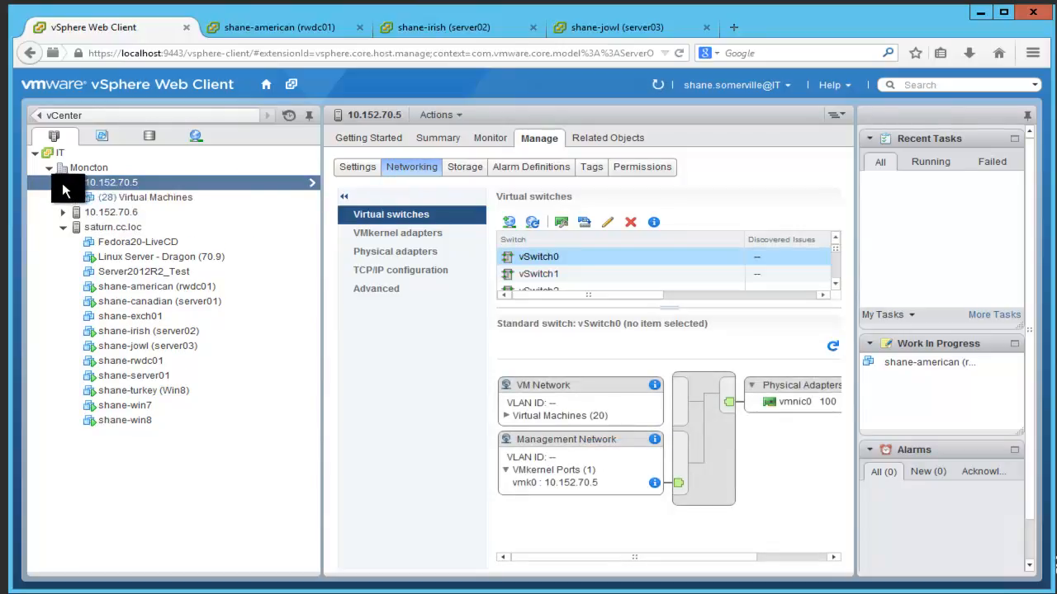
left_click(62, 181)
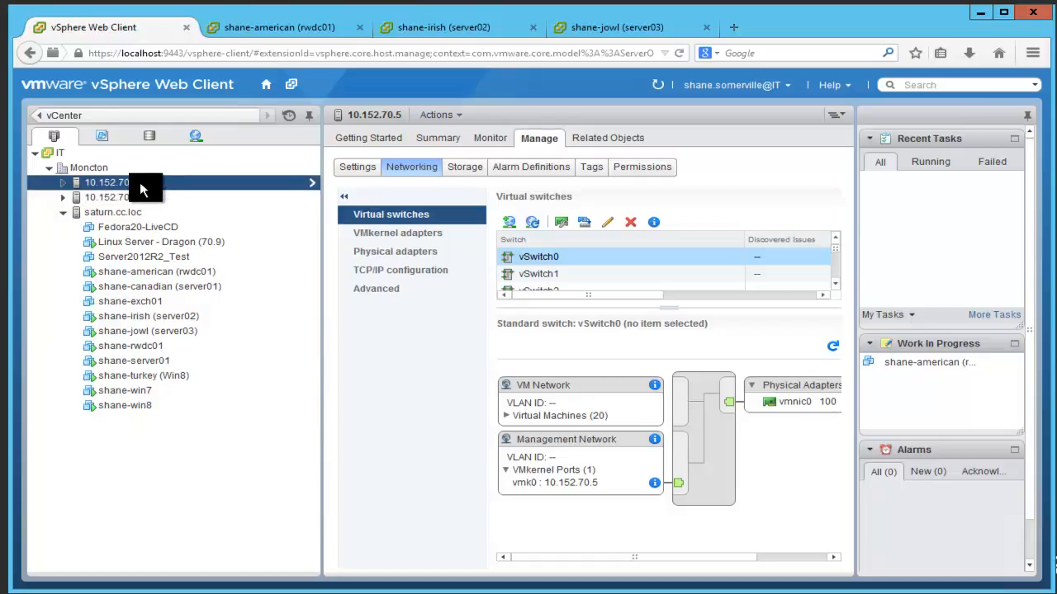
left_click(64, 184)
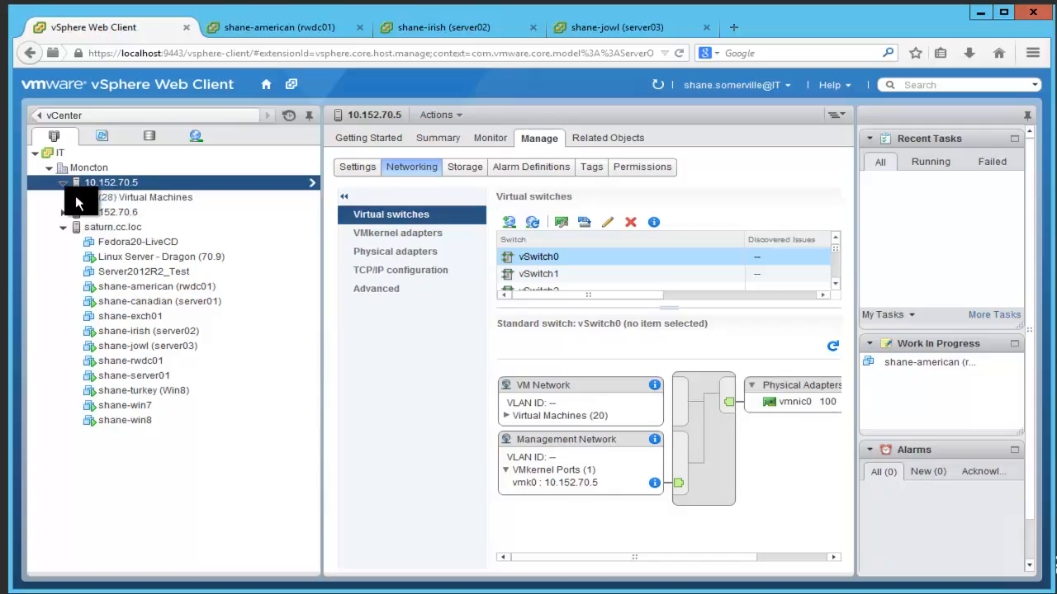
double_click(114, 185)
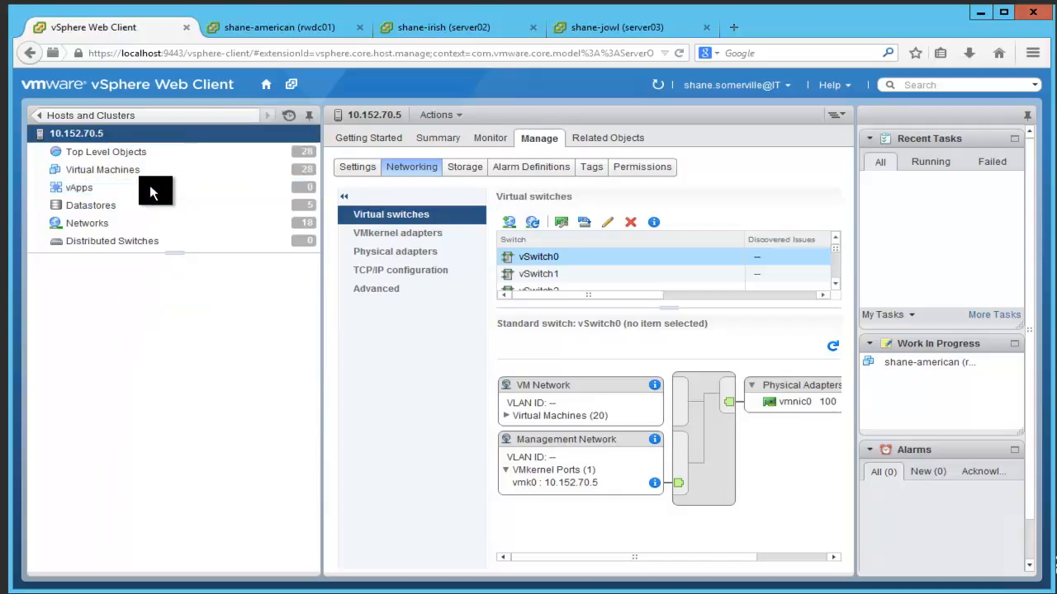
left_click(88, 120)
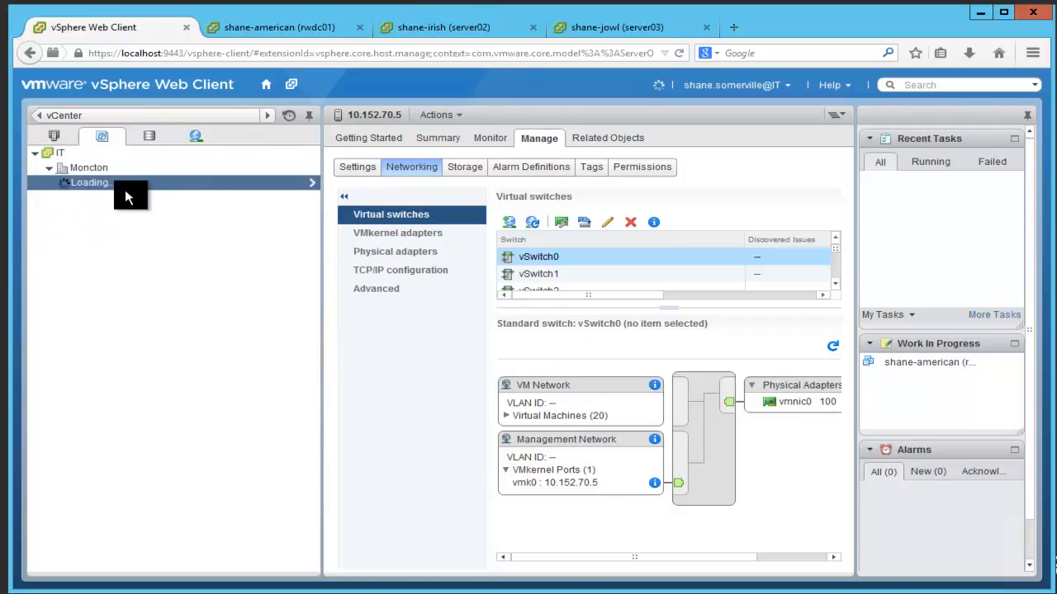
left_click(57, 139)
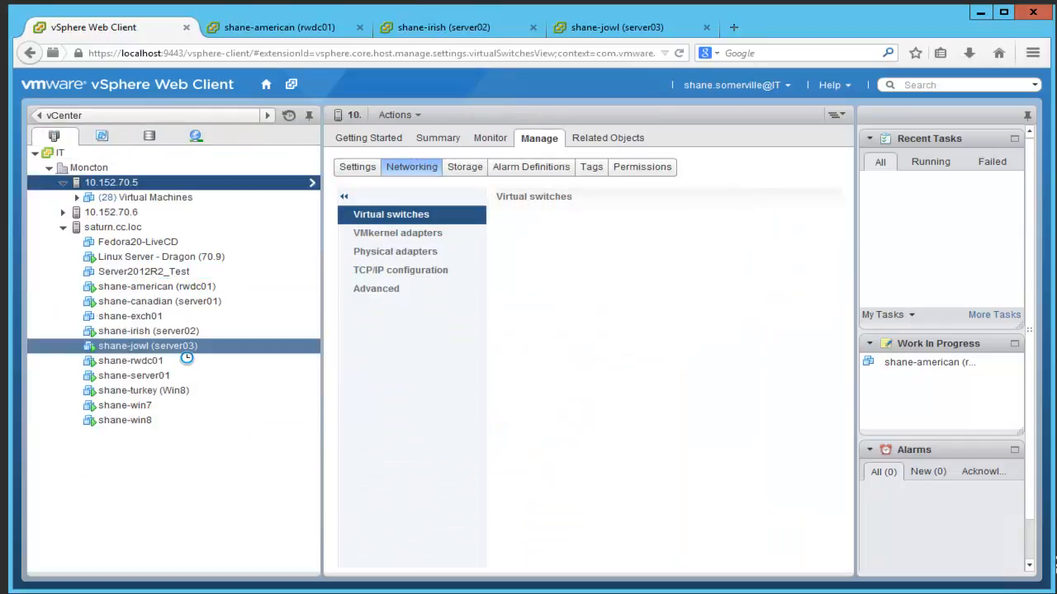
left_click(120, 228)
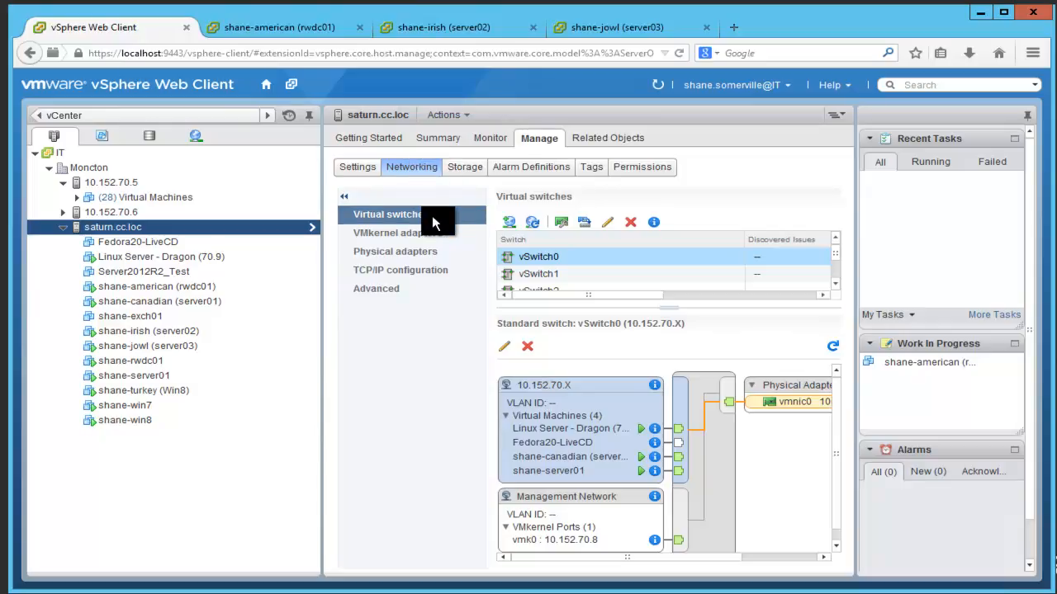
Step: Inspect the vSwitch1, vSwitch2 and vSwitch0 topologies, ending on vSwitch2's Shane-Int-Bacon.local port group
left_click(548, 277)
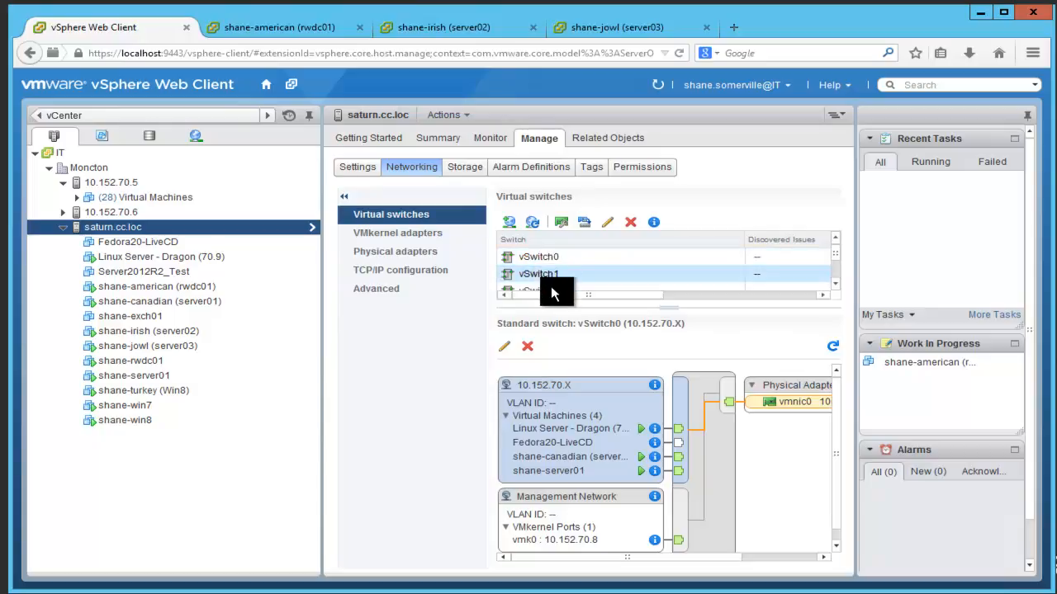
left_click(551, 288)
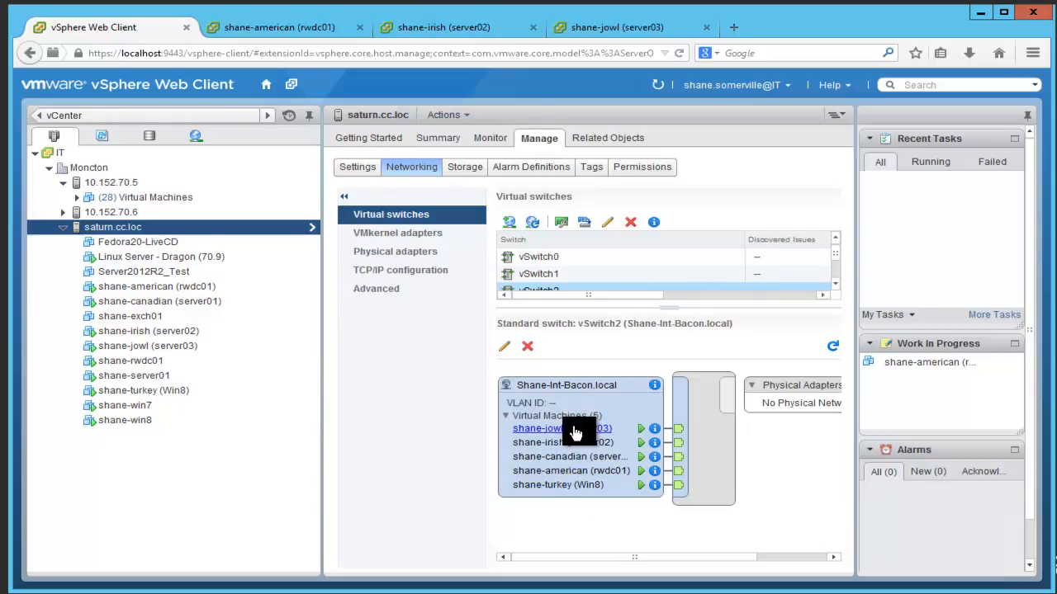
left_click(553, 260)
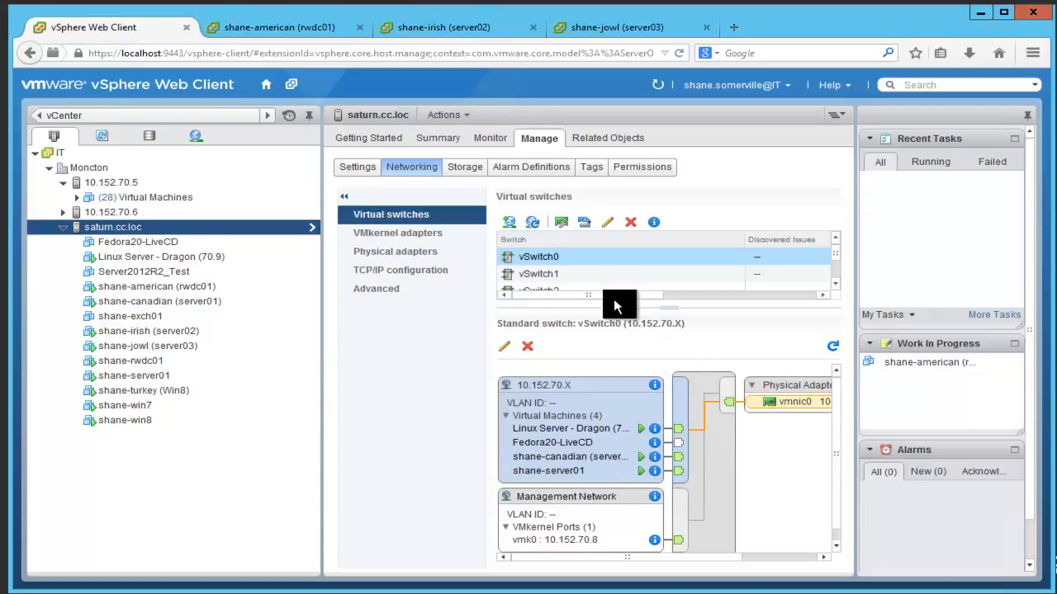
left_click(558, 291)
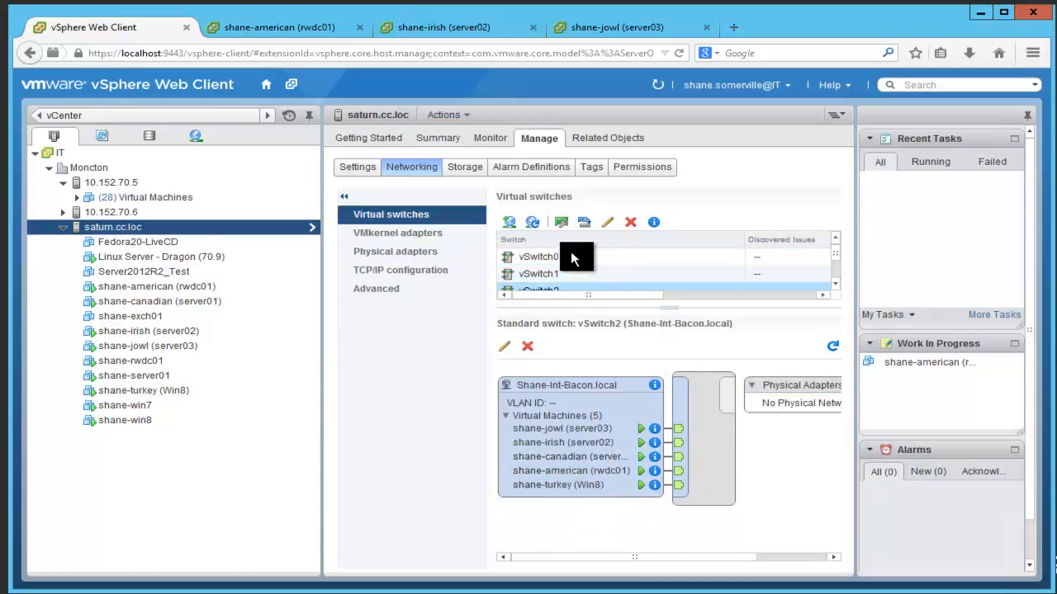
Step: Start adding a Virtual Machine Port Group on a new standard switch with no physical adapters
left_click(508, 223)
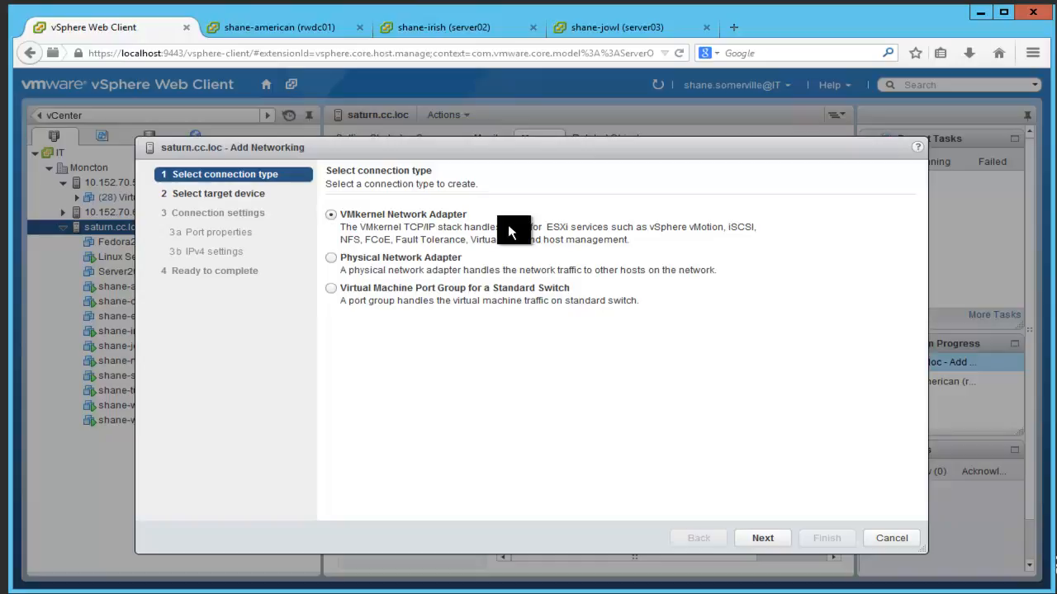
left_click(411, 289)
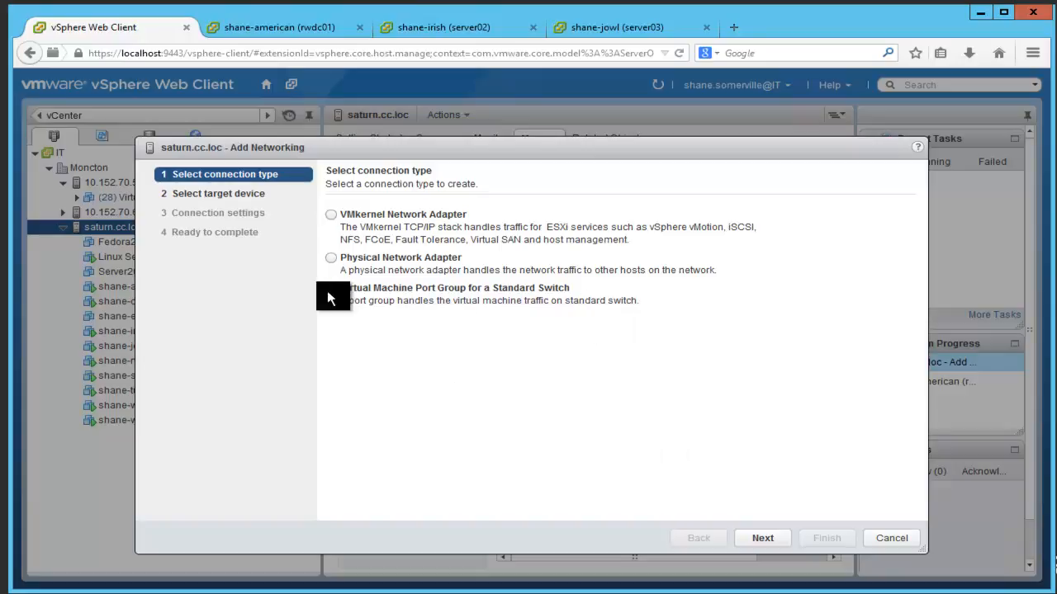
left_click(762, 538)
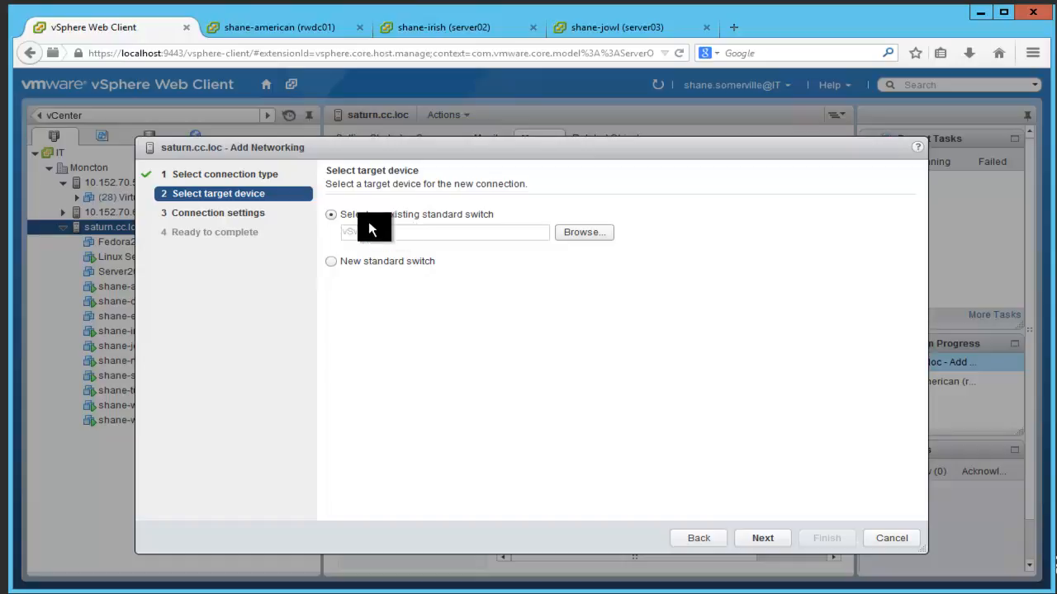
left_click(351, 262)
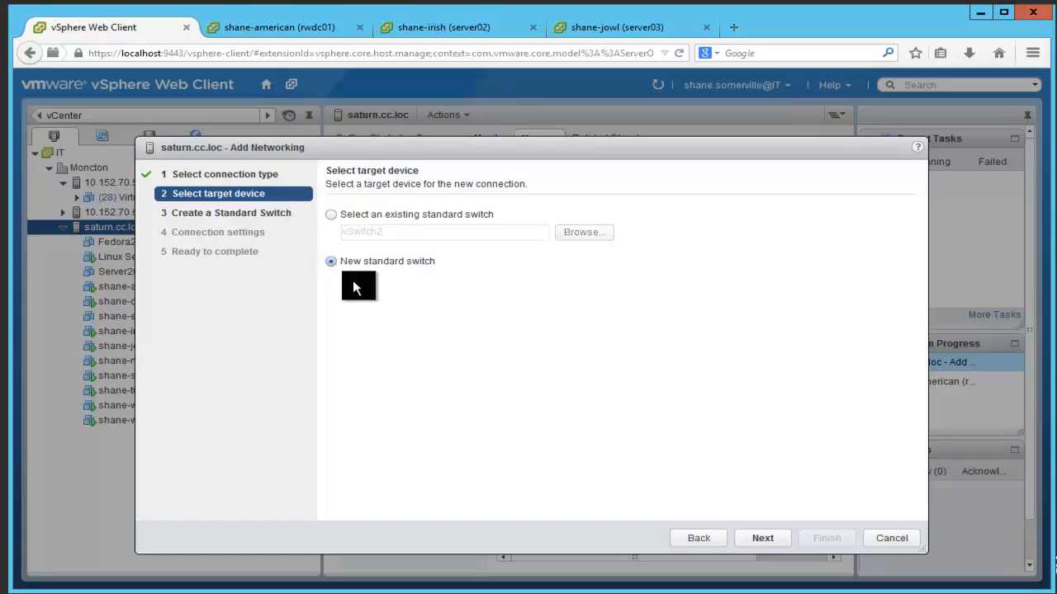
left_click(766, 539)
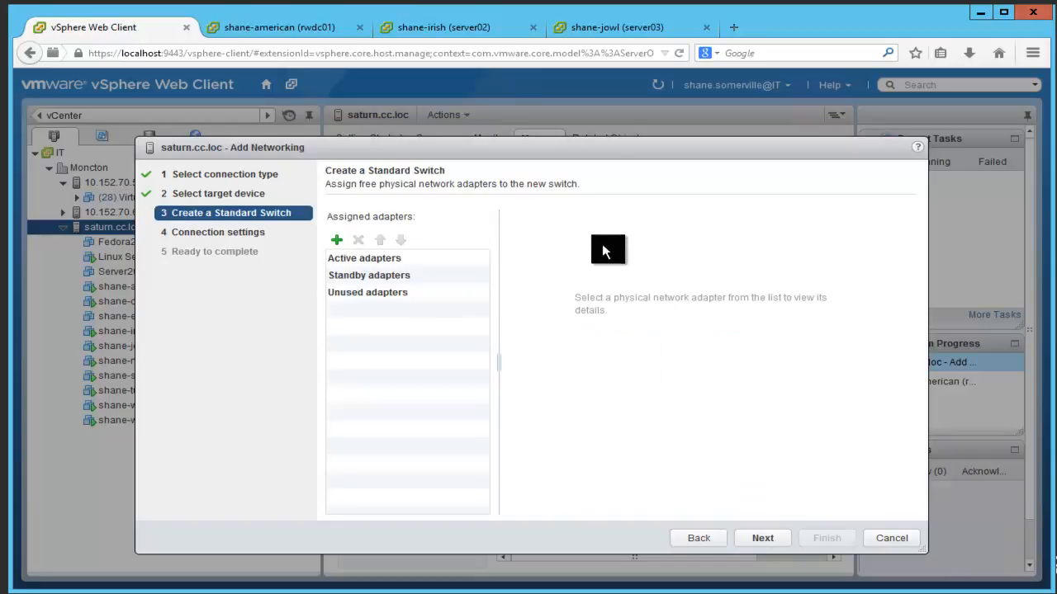
left_click(761, 540)
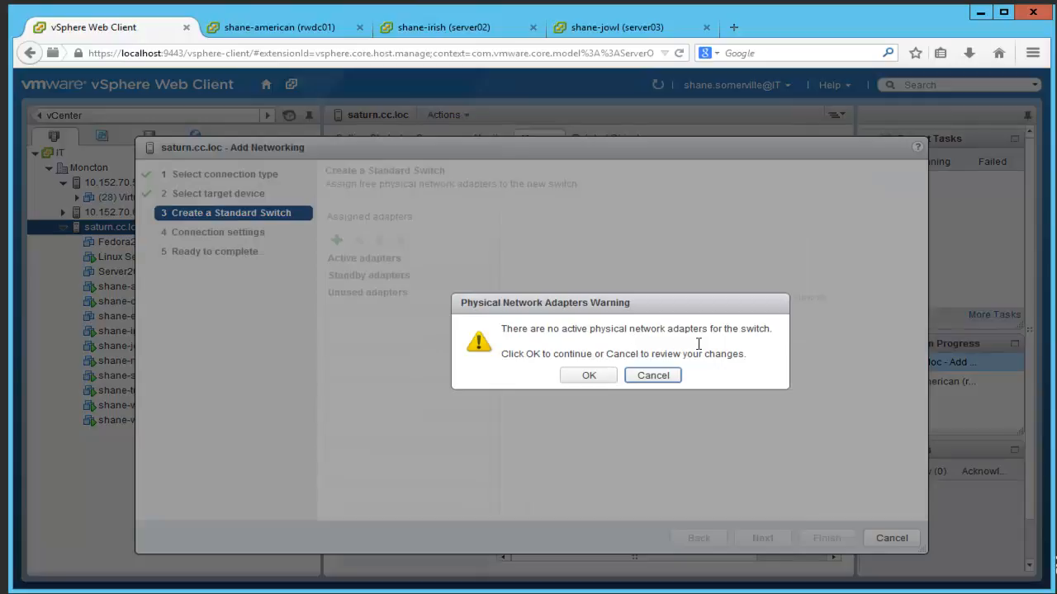
left_click(579, 378)
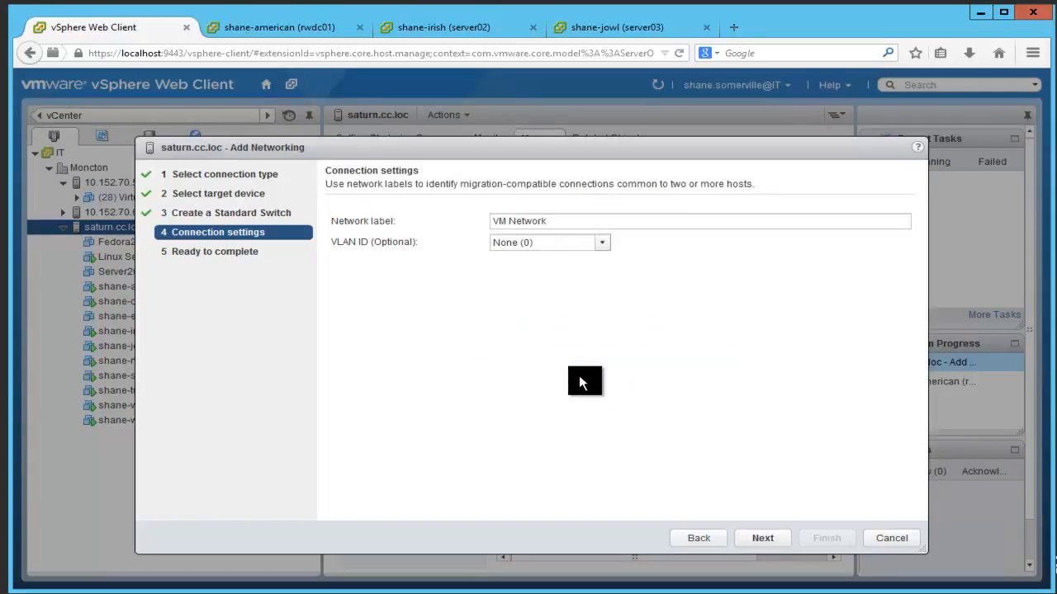
Step: Label the port group 'shane-failover' and finish creating standard switch vSwitch4
triple_click(575, 222)
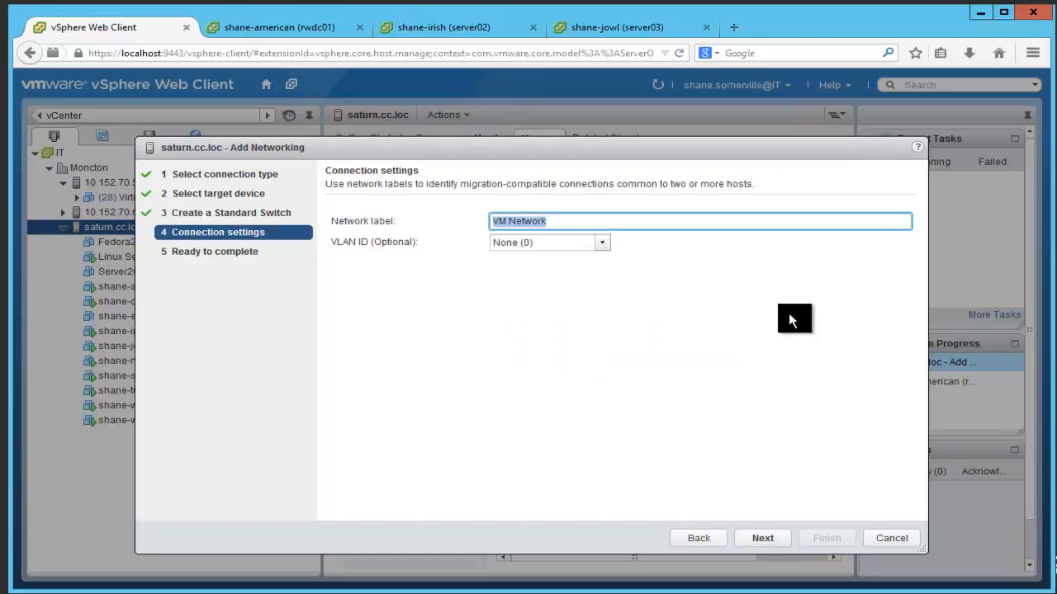
key("BackSpace")
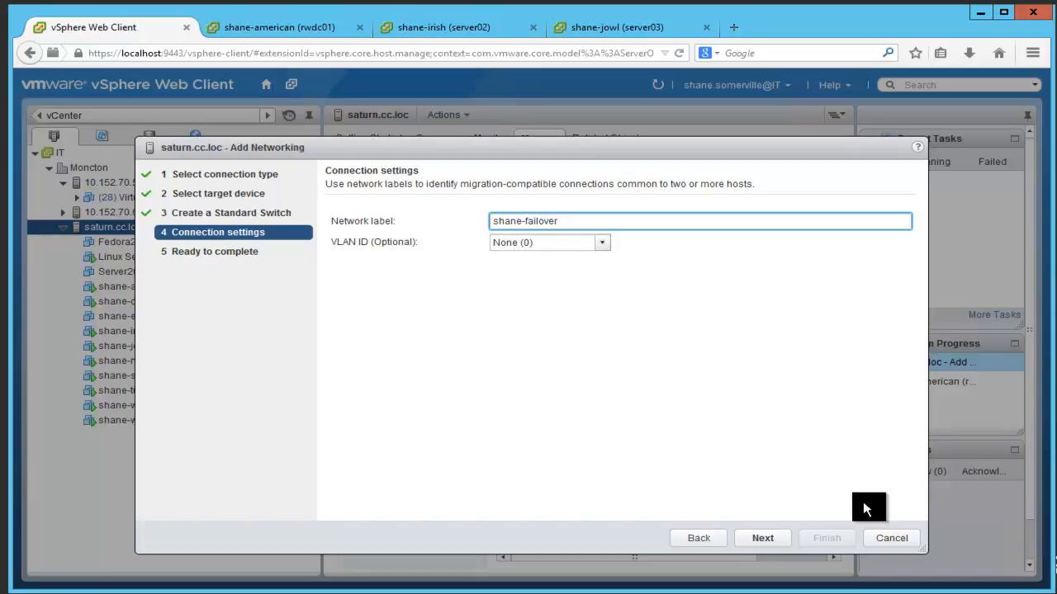
left_click(760, 538)
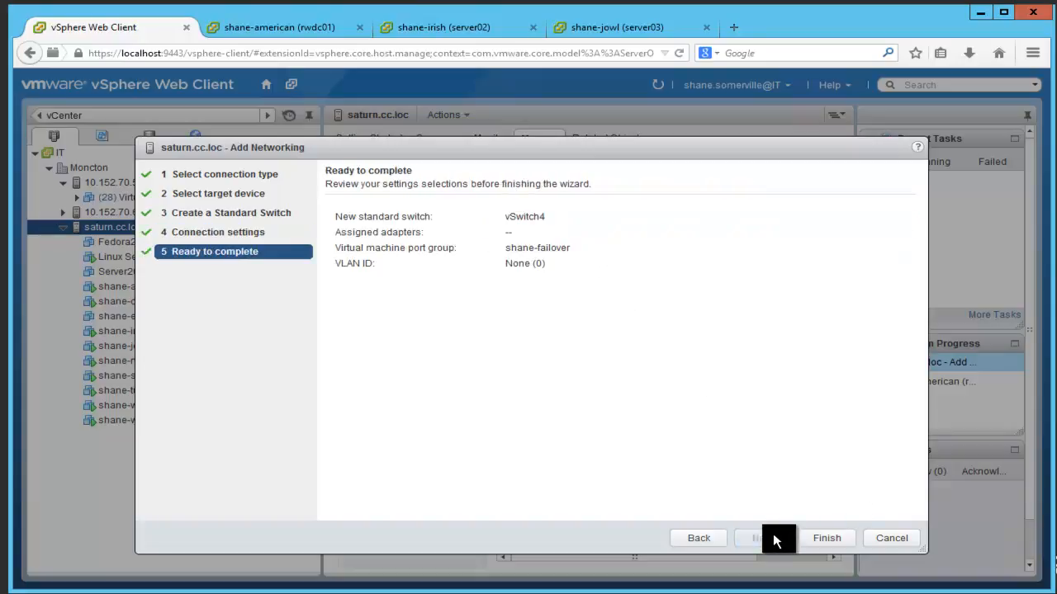
left_click(825, 538)
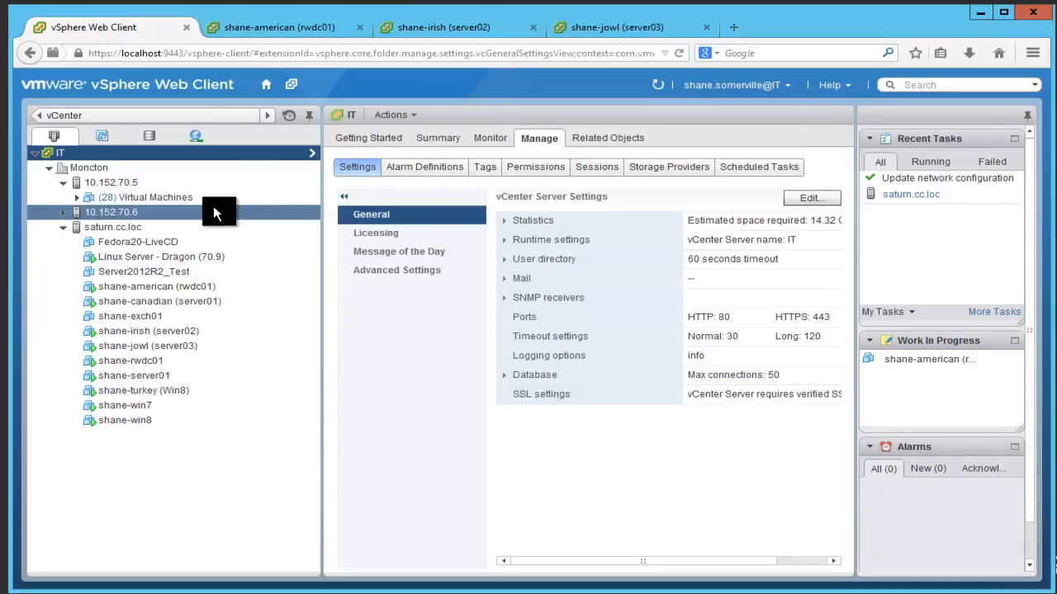
Step: Find shane-irish (server02) under Shane Somerville > bacon.local and edit its hardware settings
left_click(137, 213)
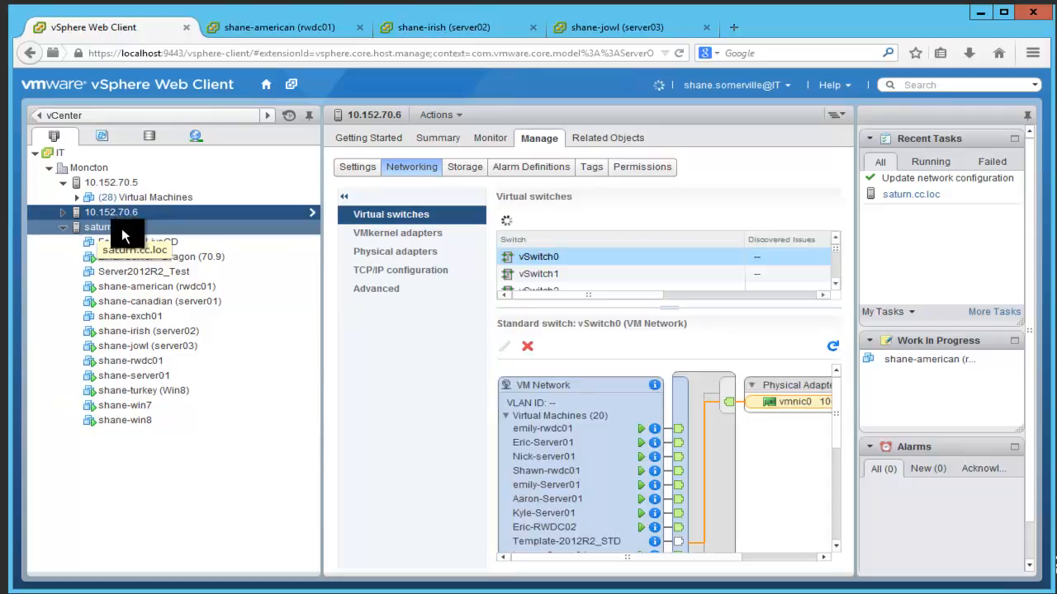
left_click(121, 228)
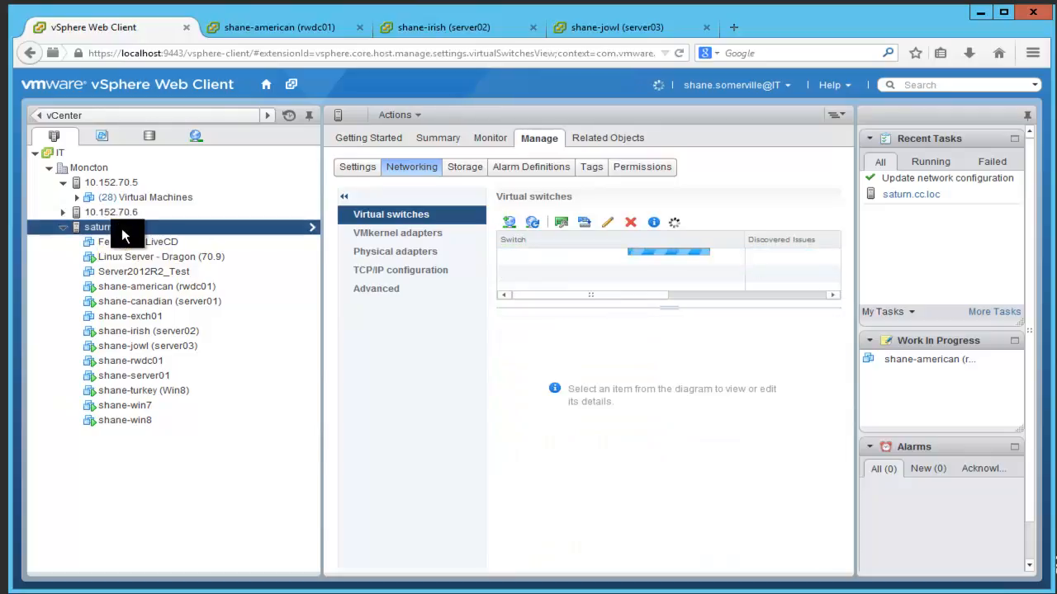
left_click(103, 140)
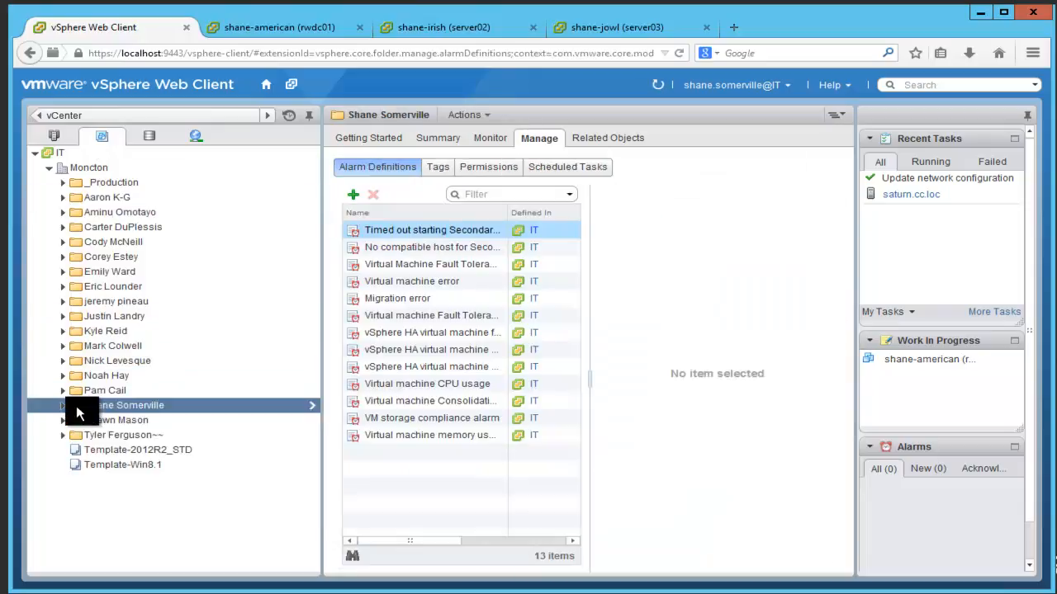
left_click(63, 405)
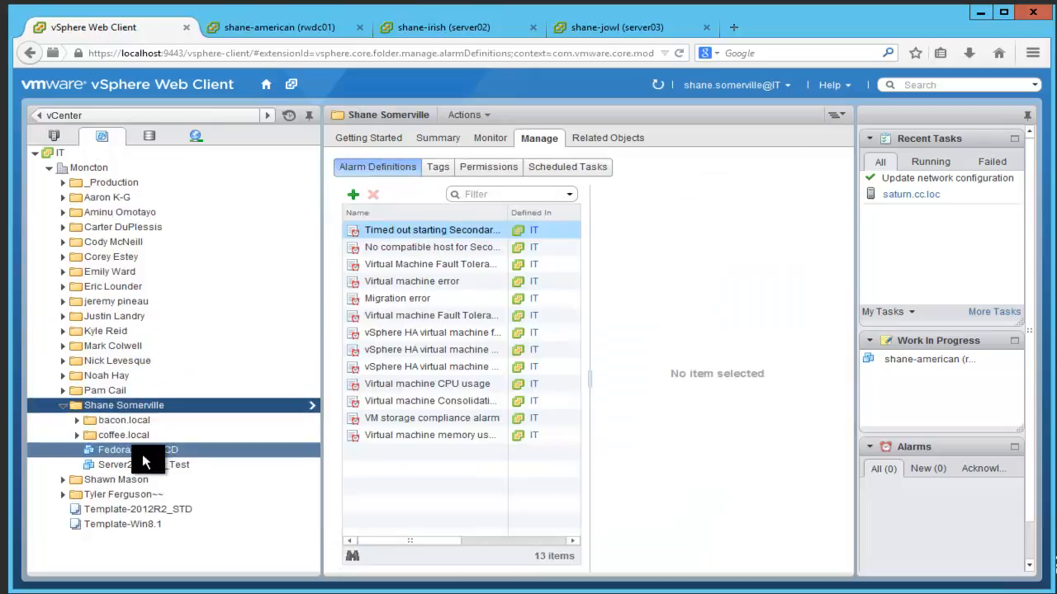
left_click(77, 420)
scroll(155, 422, "down", 1)
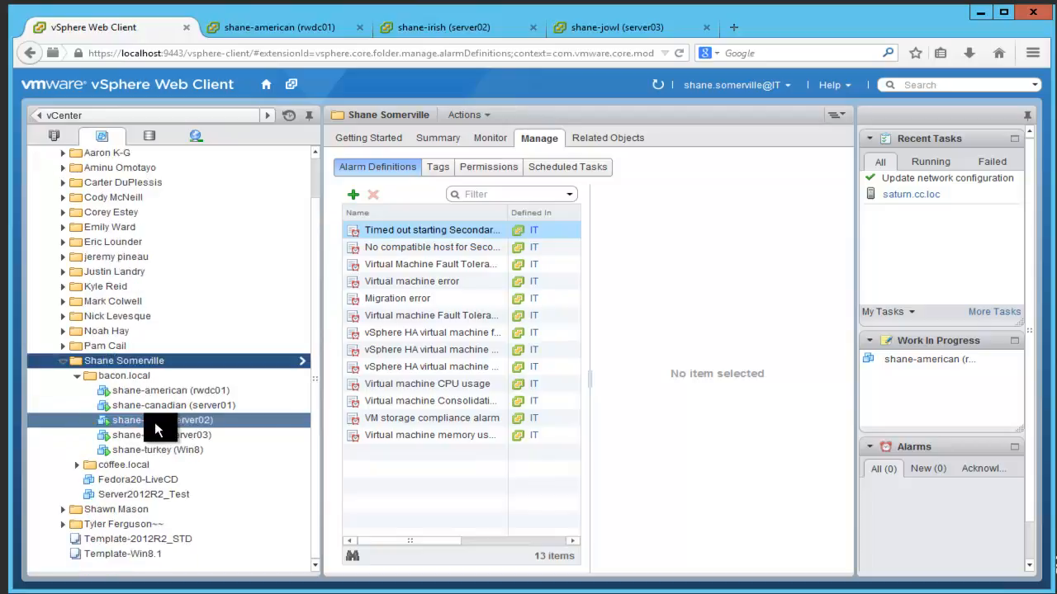
left_click(173, 421)
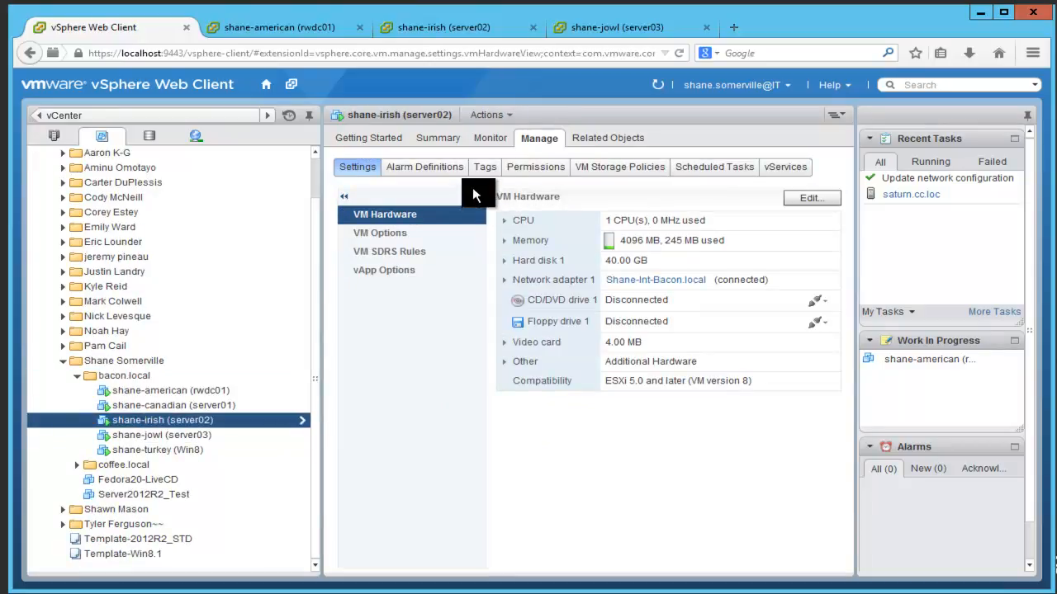
left_click(811, 199)
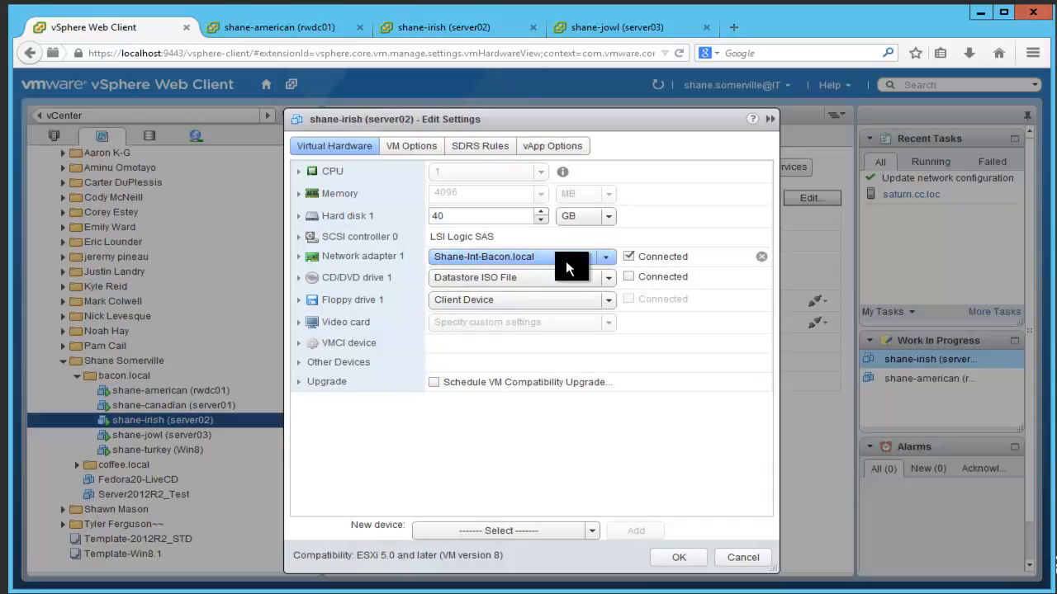
Step: Add a new network adapter connected to shane-failover and save the settings
left_click(545, 535)
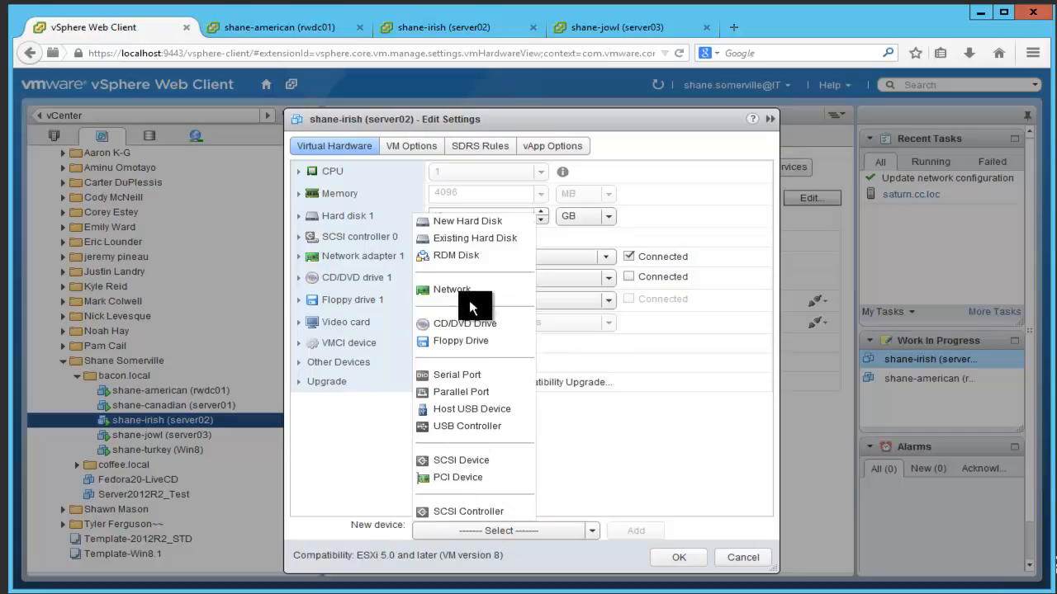
left_click(460, 291)
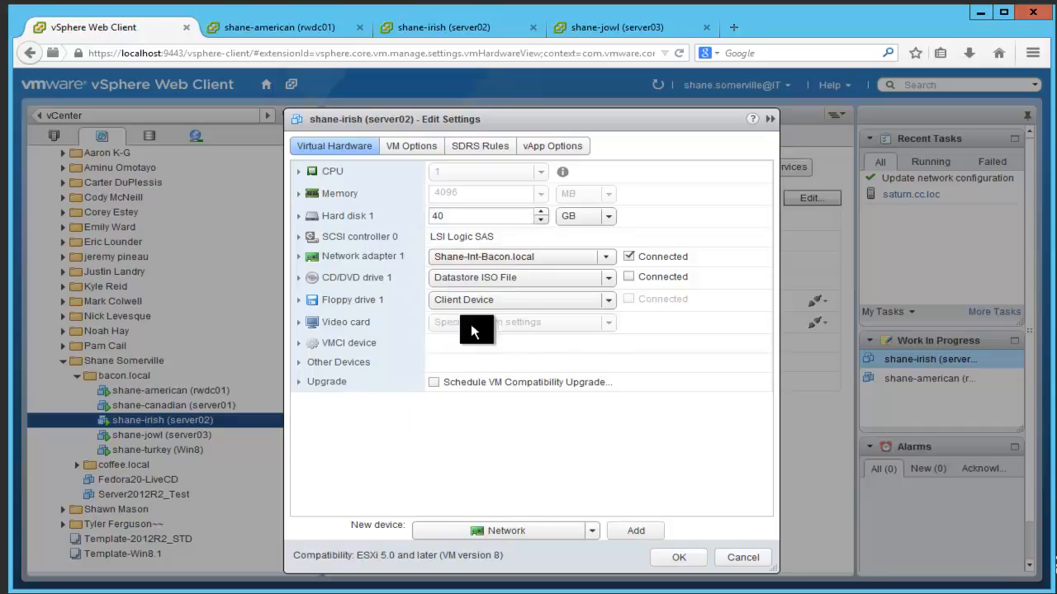
left_click(636, 531)
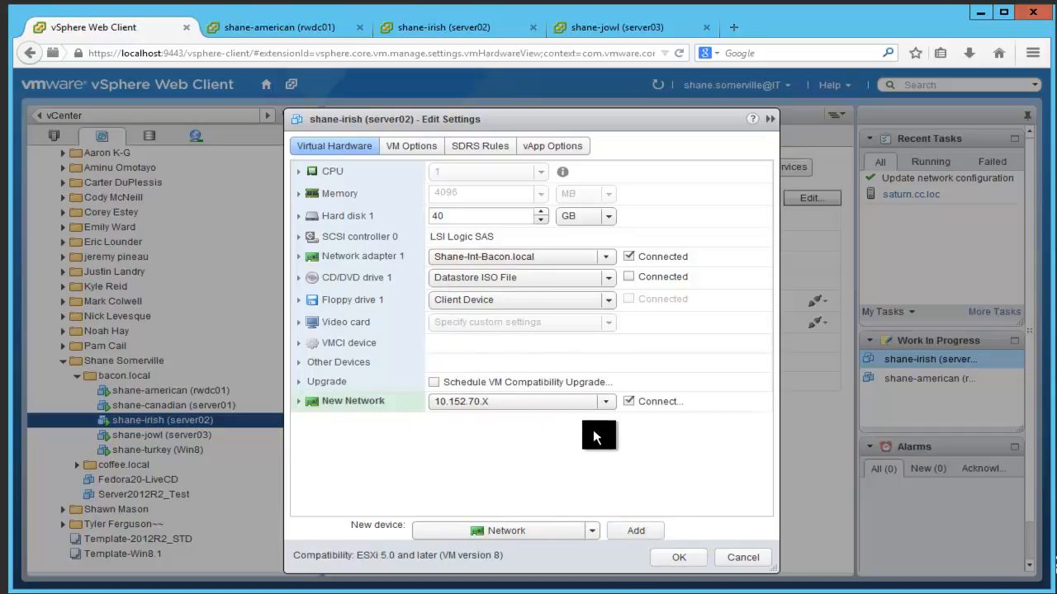
left_click(606, 403)
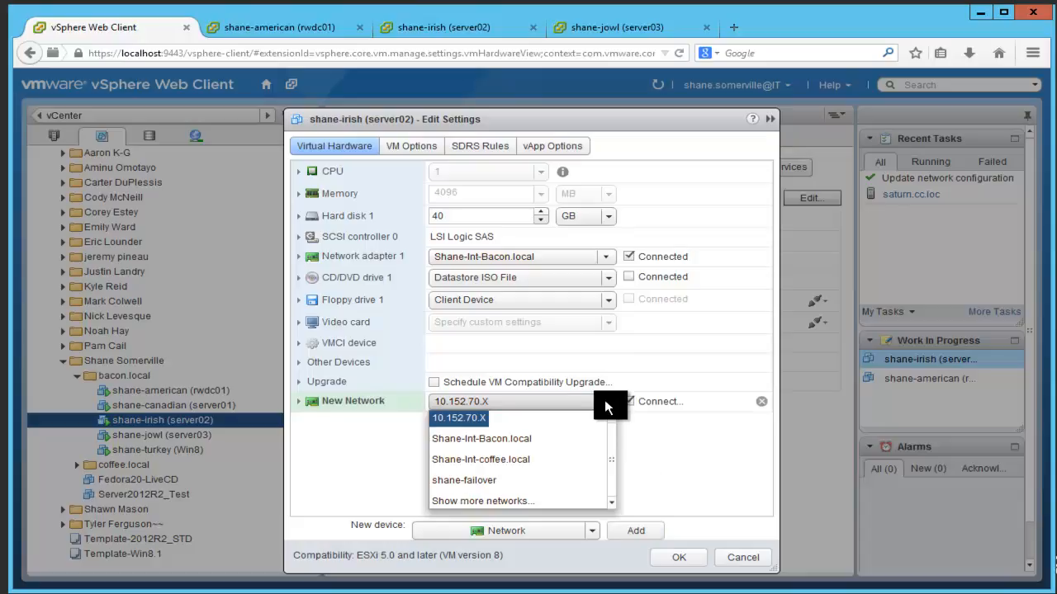
left_click(485, 487)
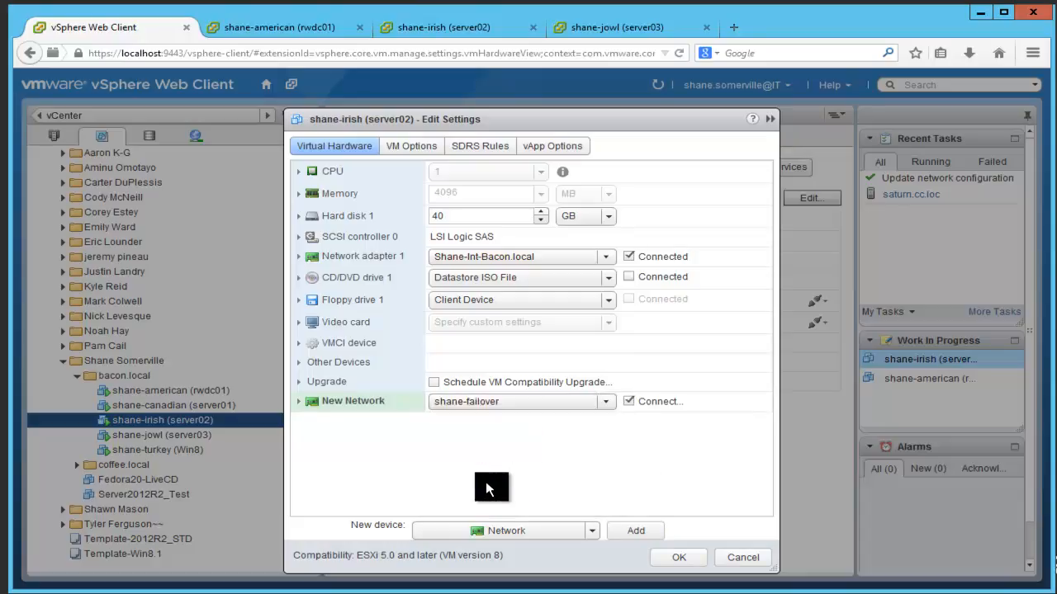
left_click(679, 559)
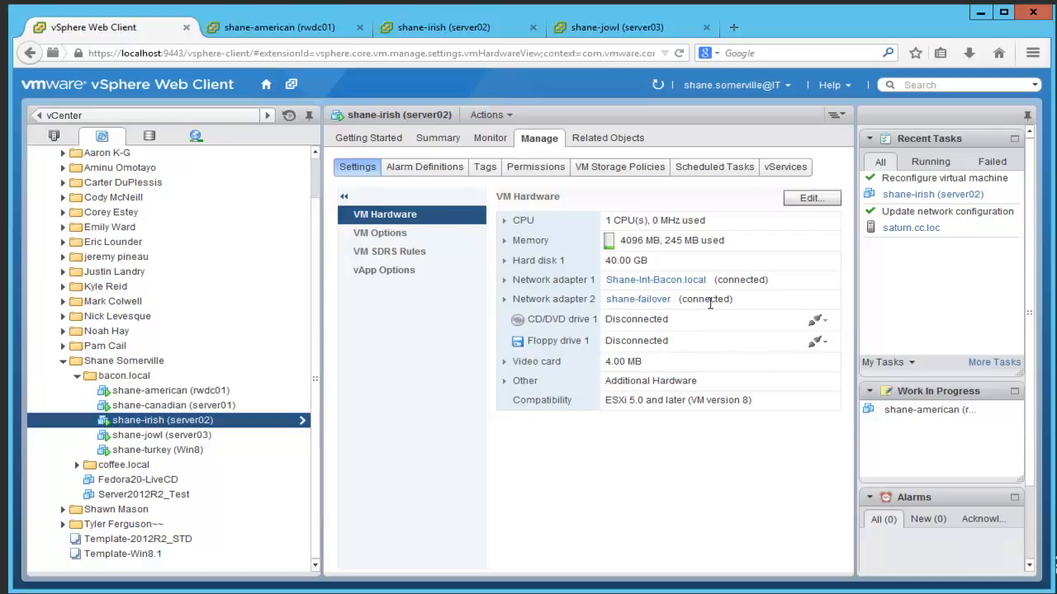
Step: Add a shane-failover network adapter to shane-jowl (server03), then open shane-irish (server02)'s console
left_click(162, 437)
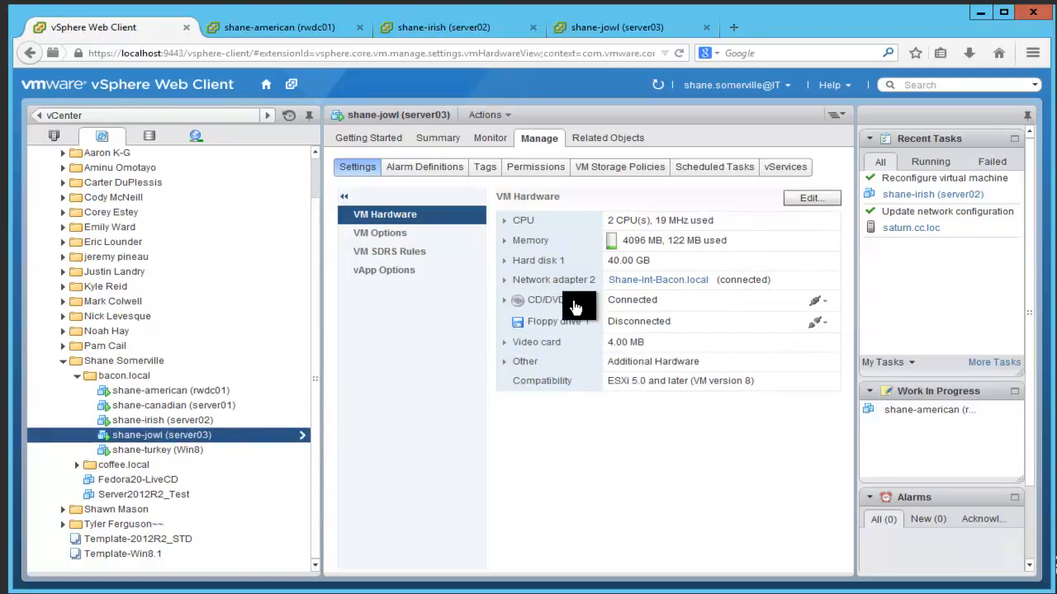
left_click(813, 202)
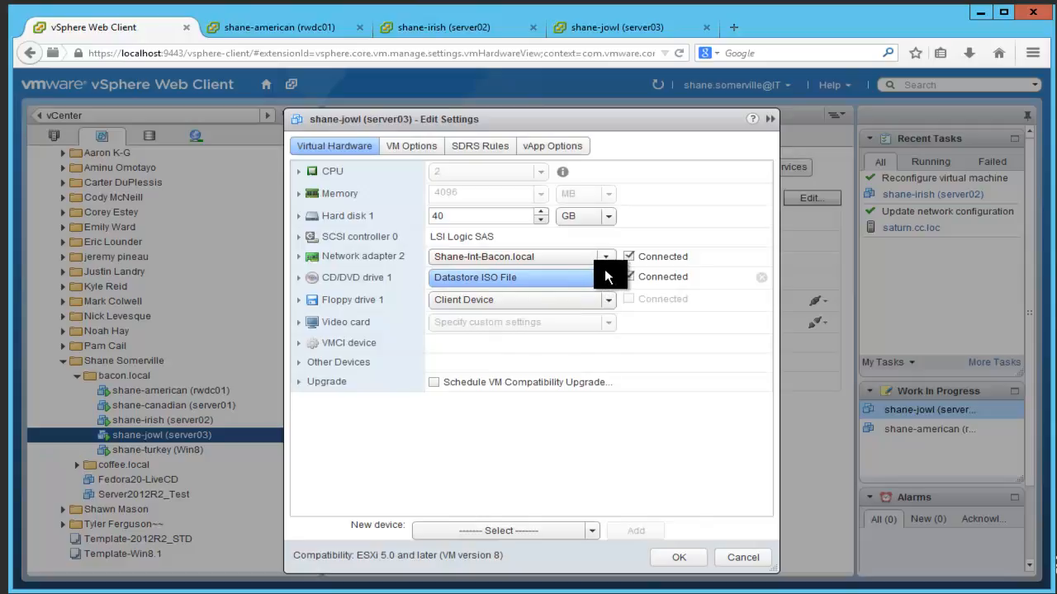
left_click(532, 527)
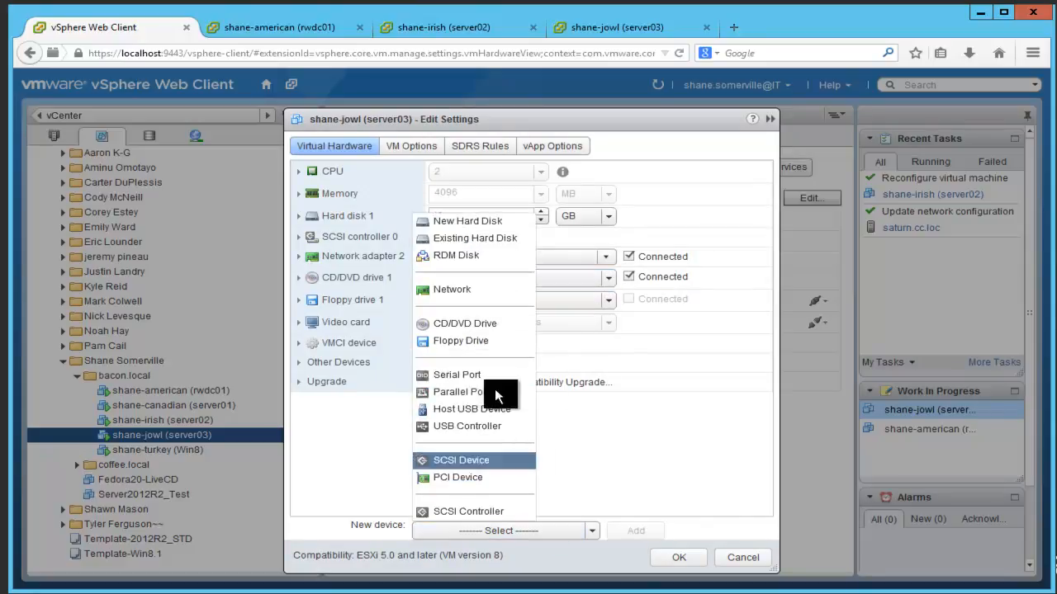
left_click(474, 293)
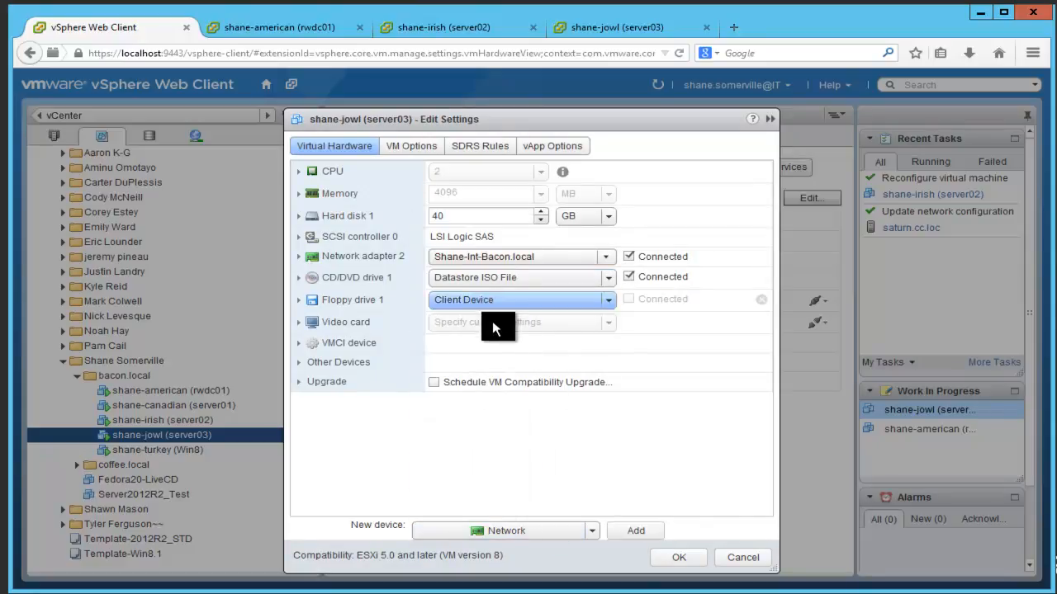
left_click(634, 533)
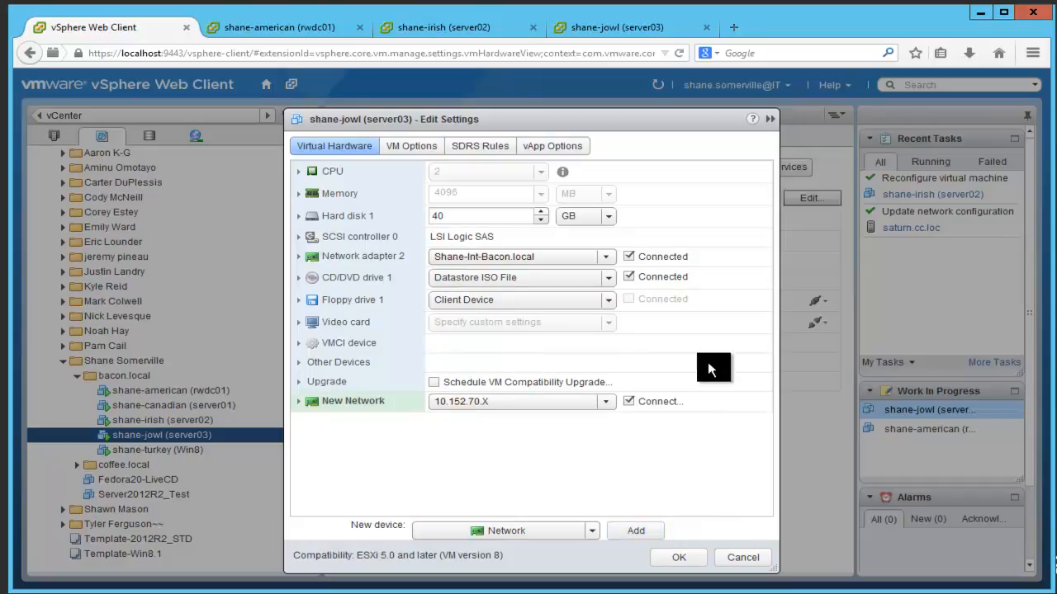
left_click(612, 403)
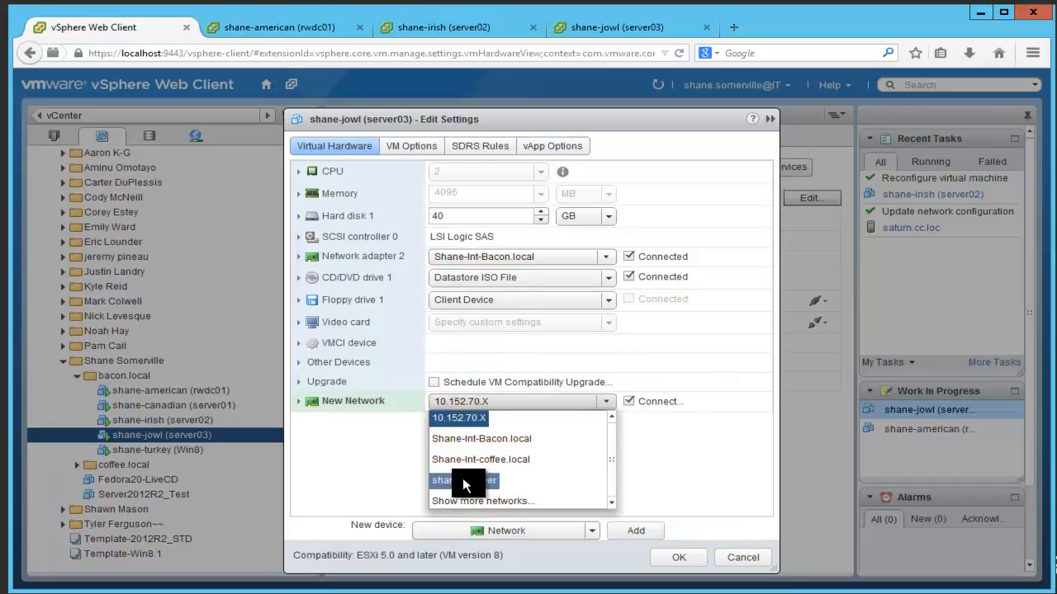
left_click(463, 481)
left_click(682, 561)
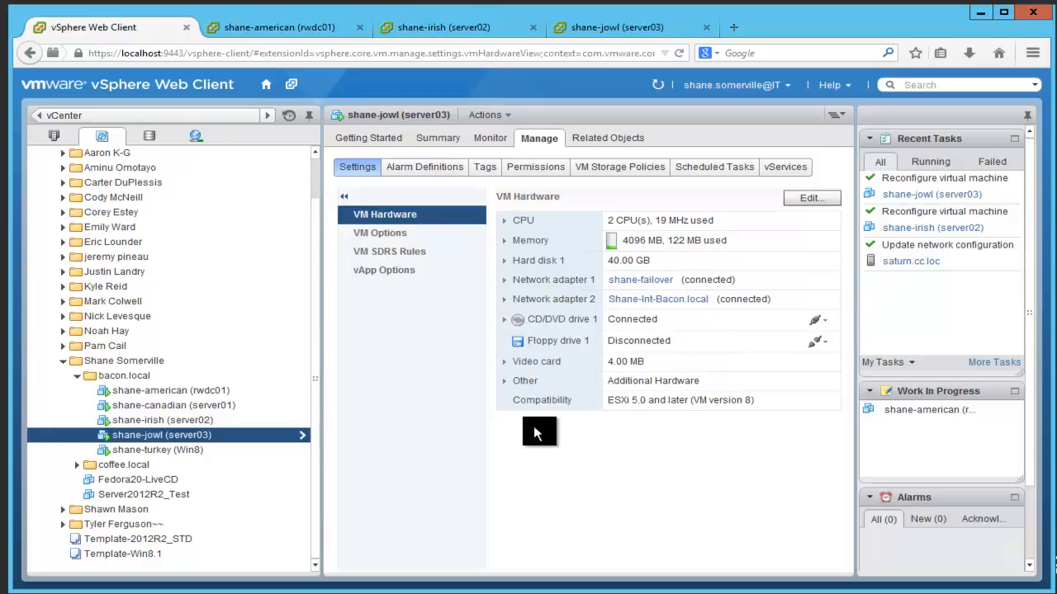
left_click(214, 424)
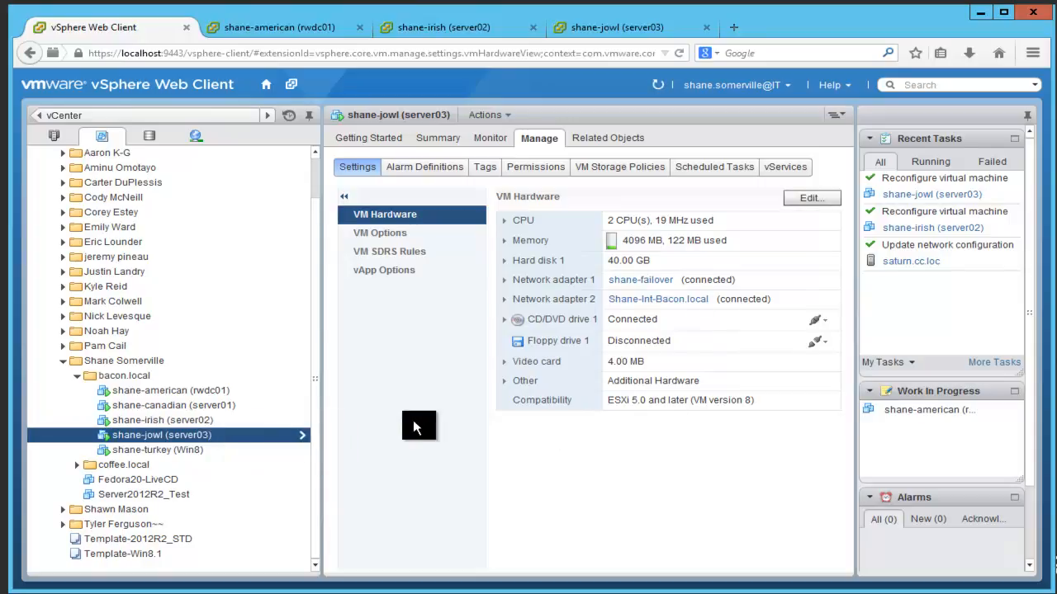
left_click(478, 28)
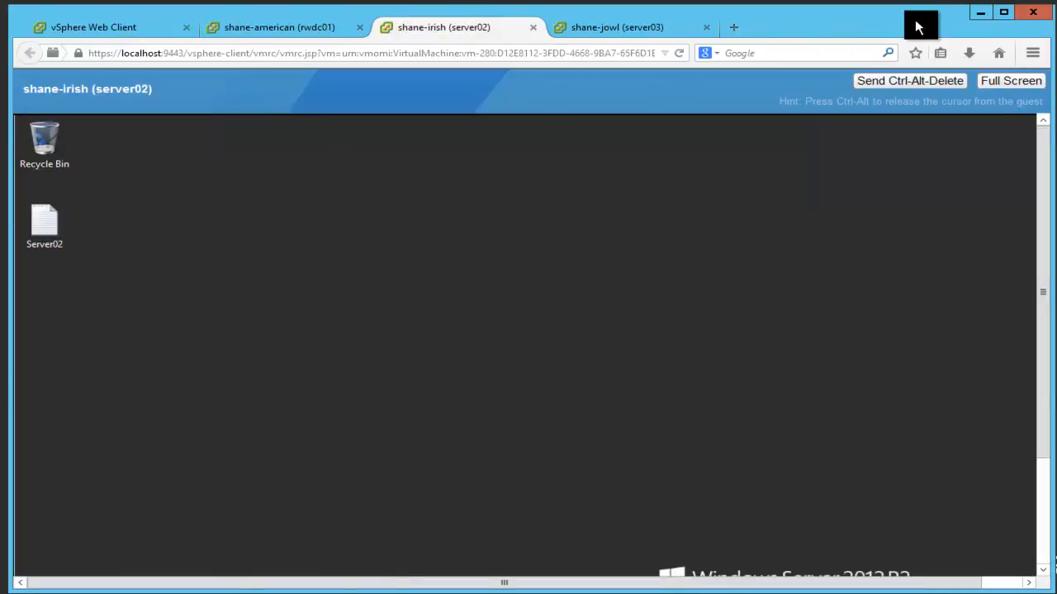
Step: Unlock server02 with Ctrl+Alt+Delete and sign in using the administrator password
left_click(1005, 16)
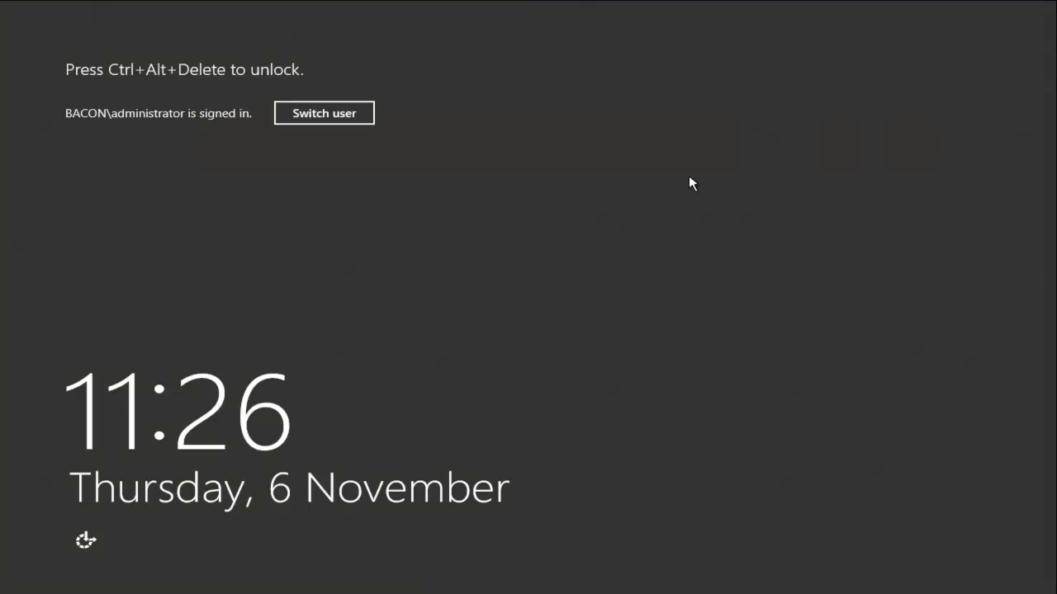
key("ctrl+alt+Delete")
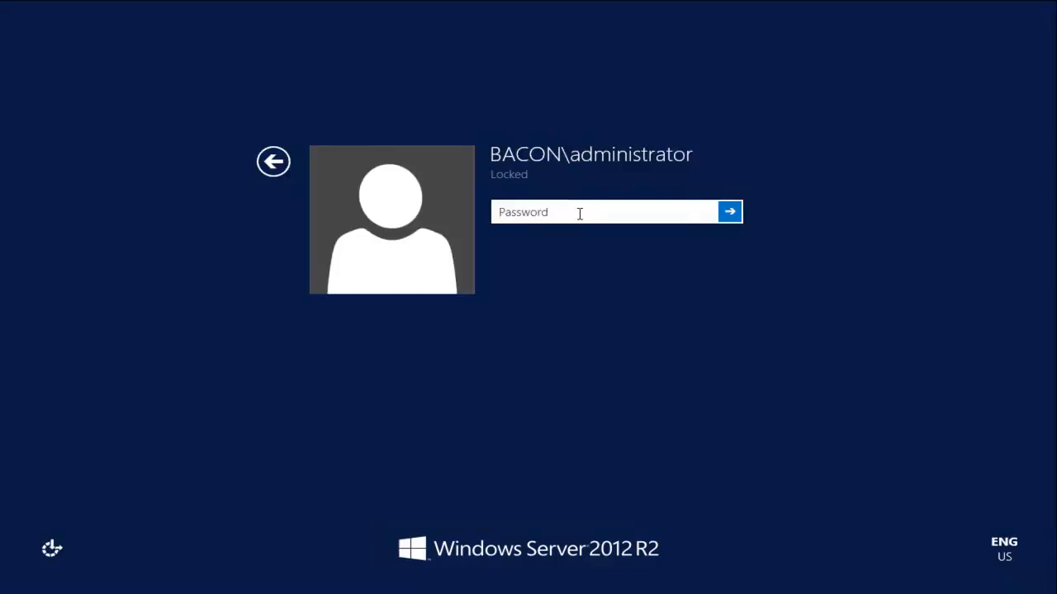
type("P")
key("Return")
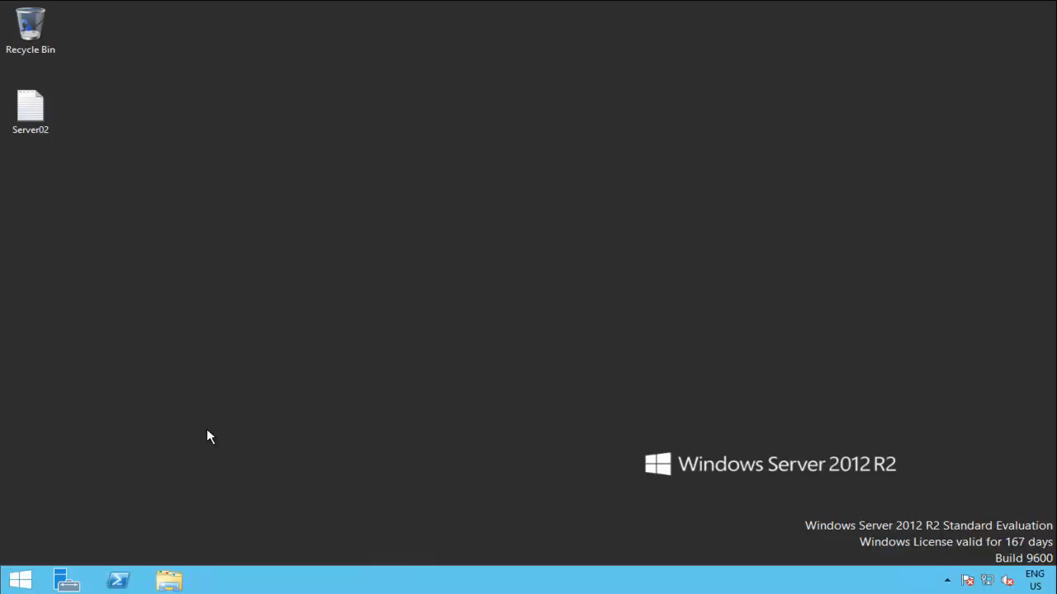
Step: Through Network and Sharing Center's adapter settings, rename Ethernet 2 to 'failover'
right_click(988, 581)
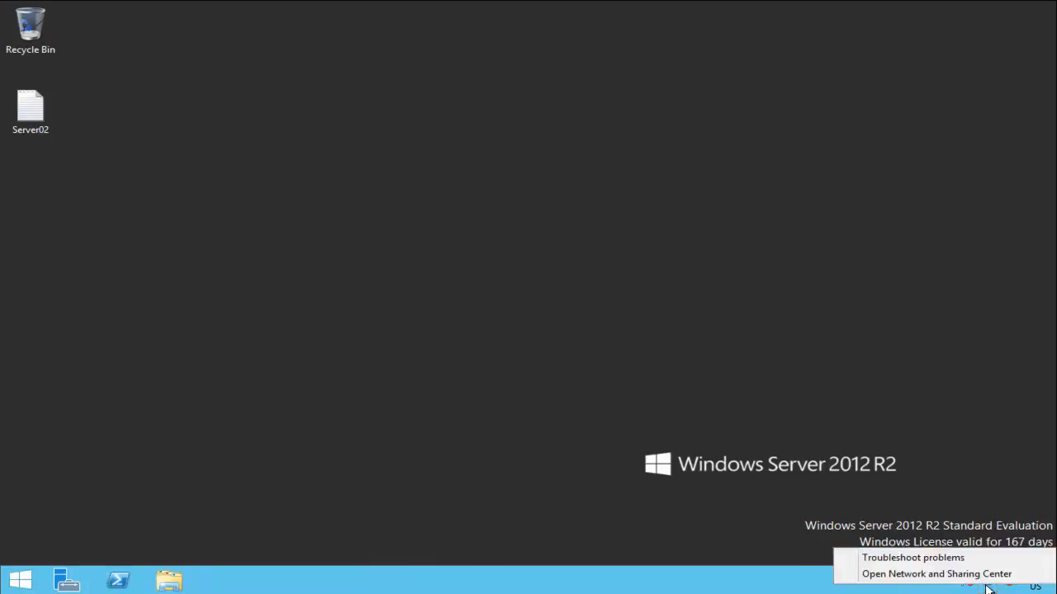
left_click(938, 573)
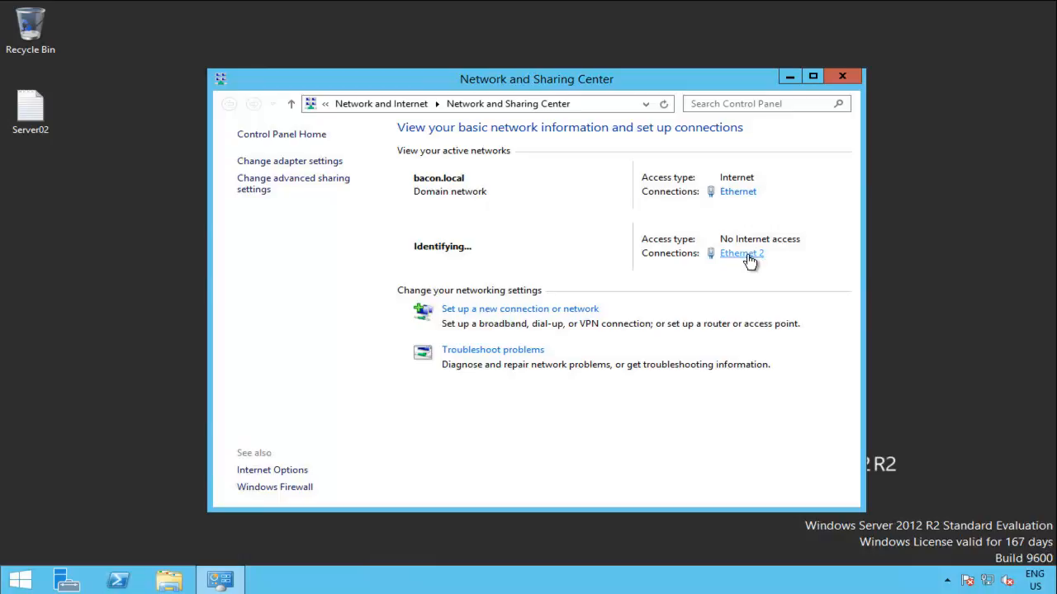
left_click(306, 162)
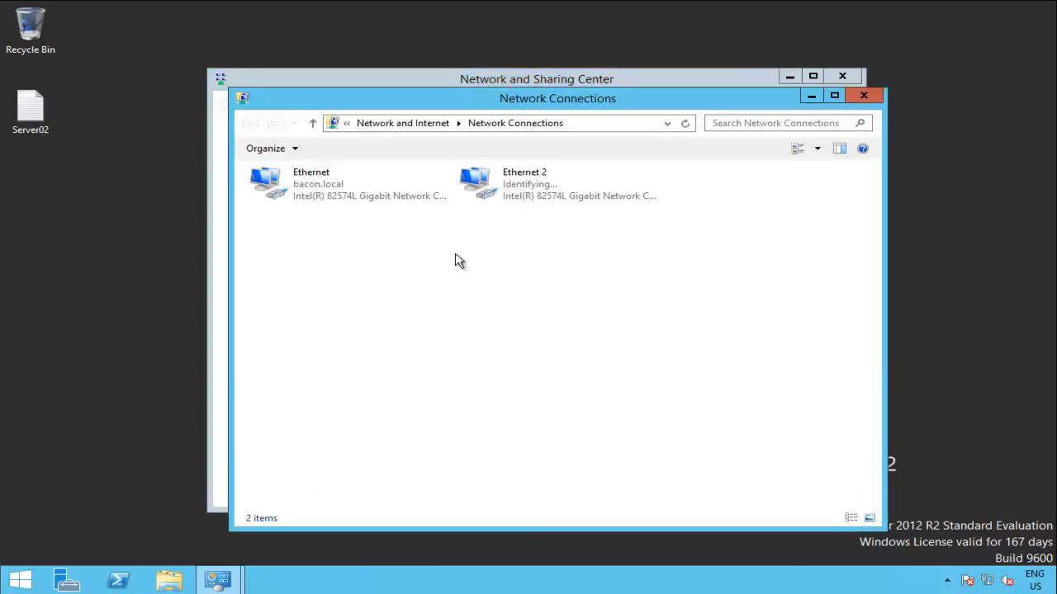
left_click(538, 201)
right_click(539, 198)
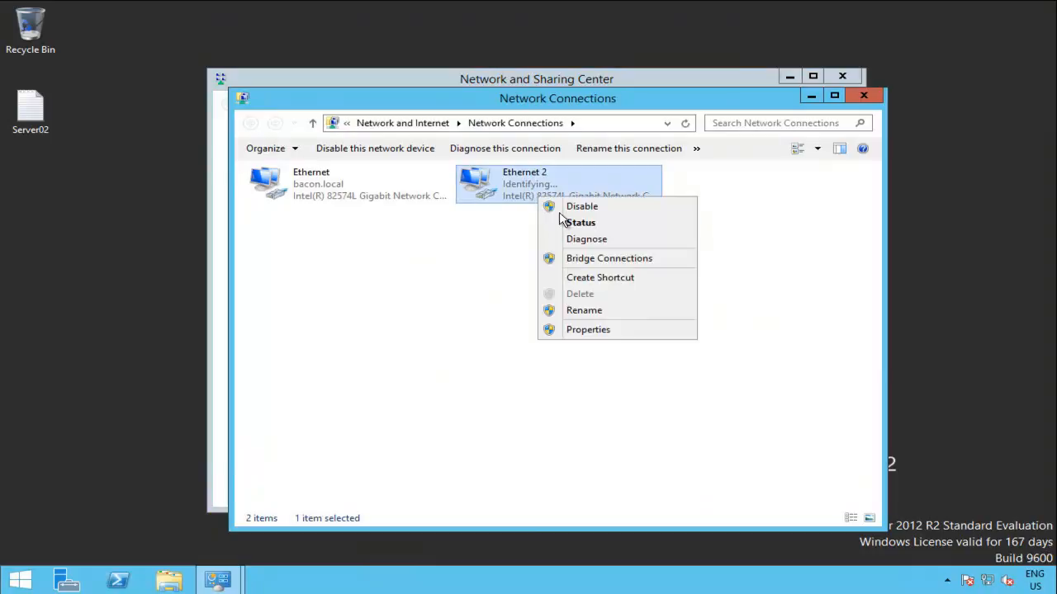
left_click(584, 310)
type("failo")
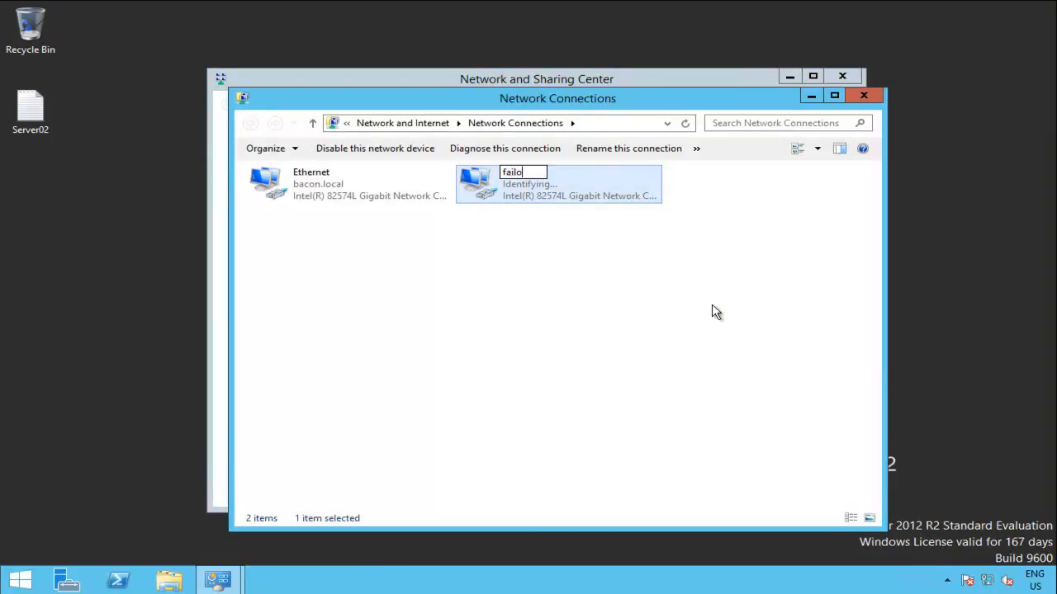
type("ver")
key("Return")
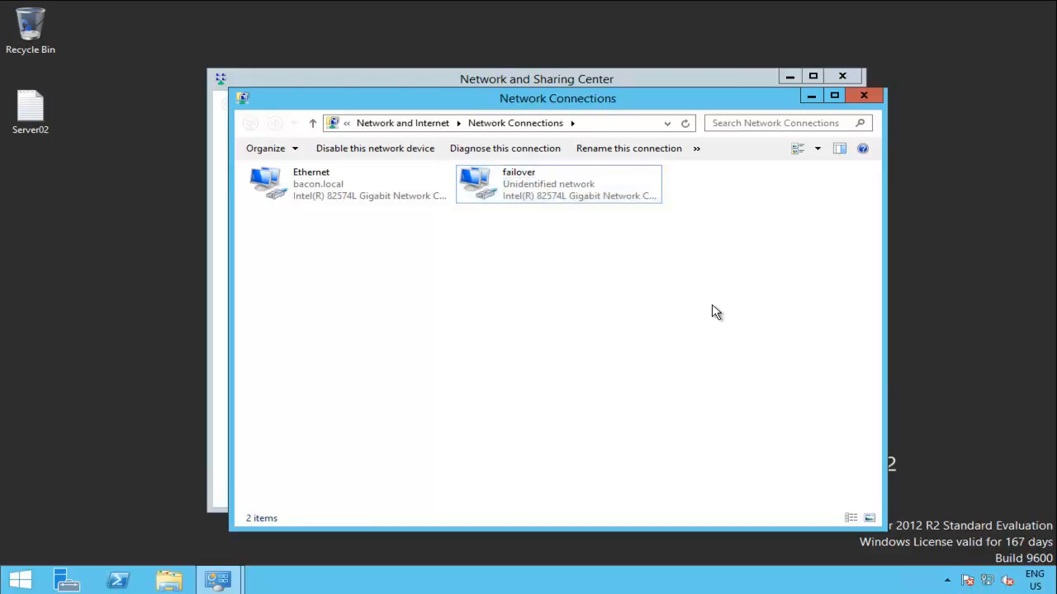
left_click(528, 196)
Step: Open the failover connection's IPv4 properties and switch to a manually assigned IP address
right_click(529, 196)
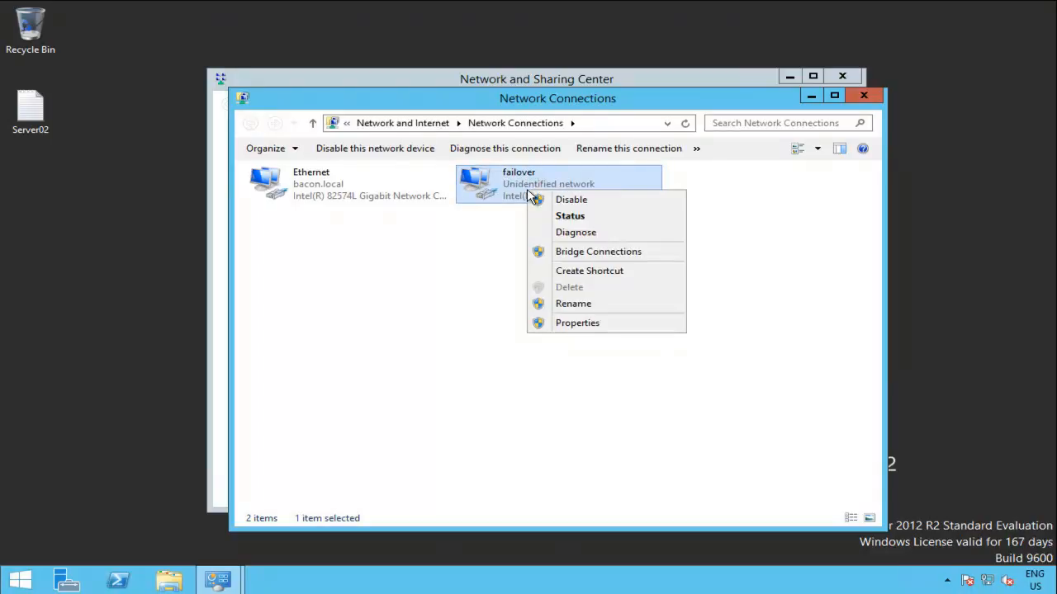
left_click(598, 325)
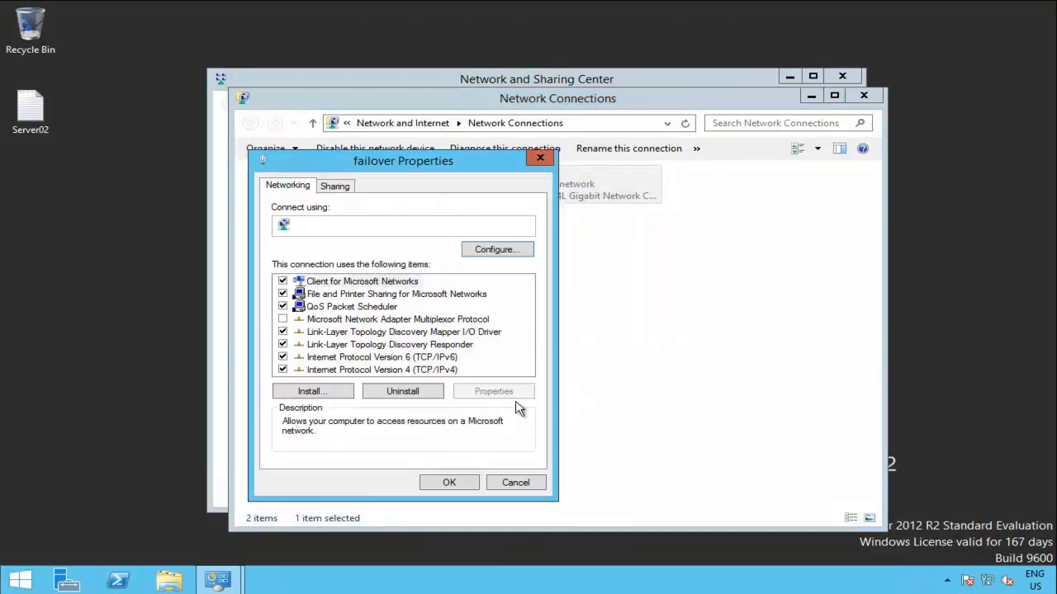
double_click(412, 370)
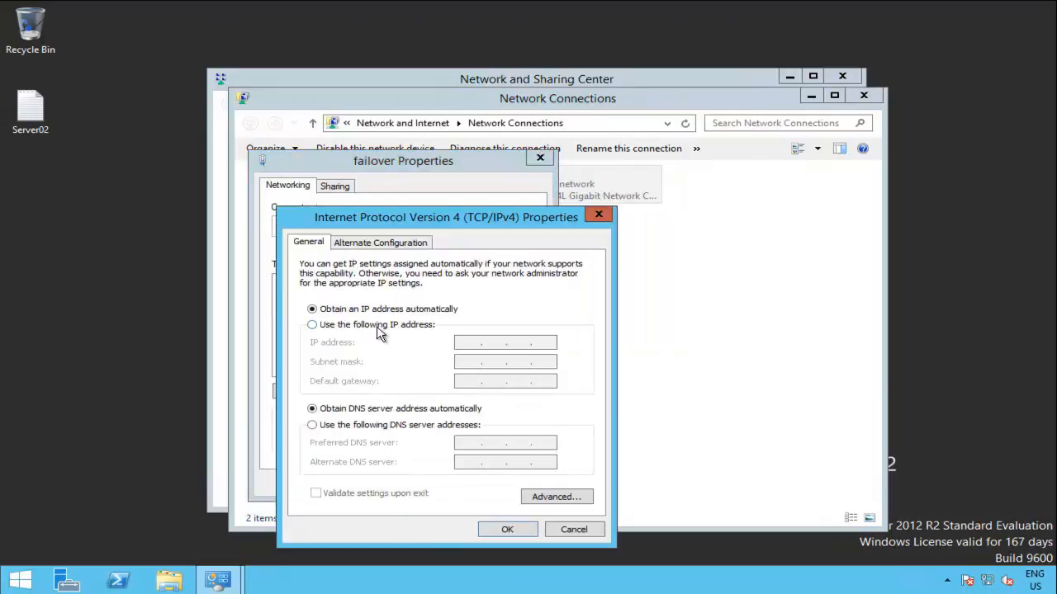
left_click(312, 325)
Step: Start entering the static IP beginning 192, dismissing the missing subnet mask warning
left_click(471, 342)
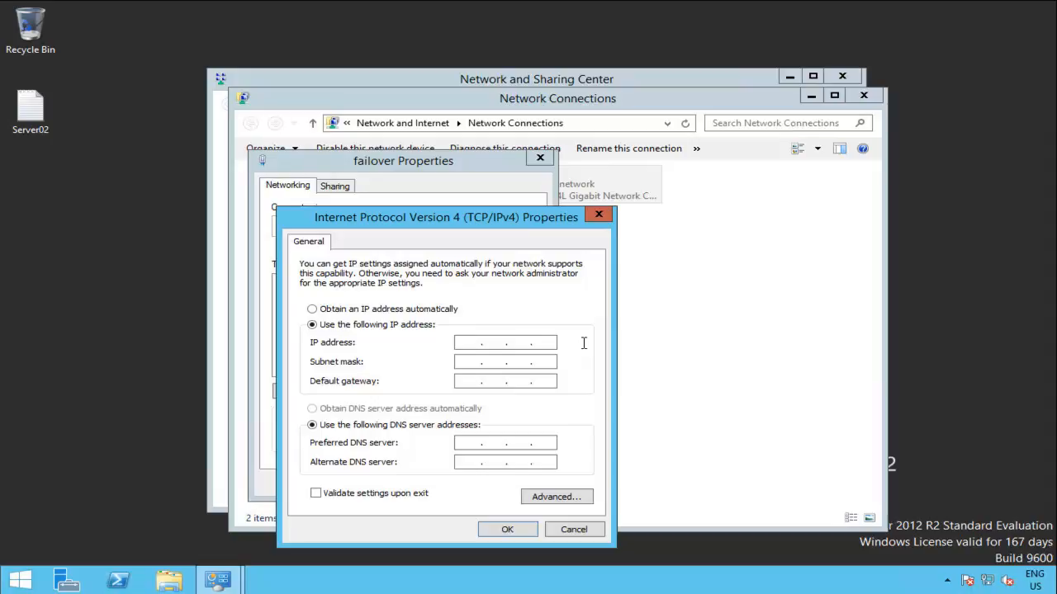
type("192 . . .")
key("Return")
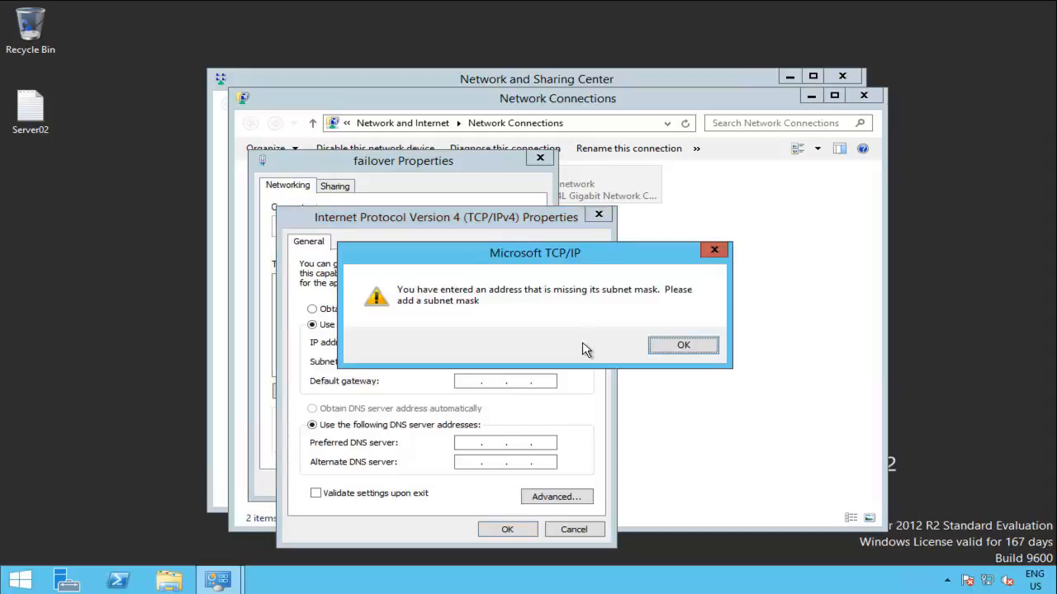
left_click(691, 345)
left_click(495, 343)
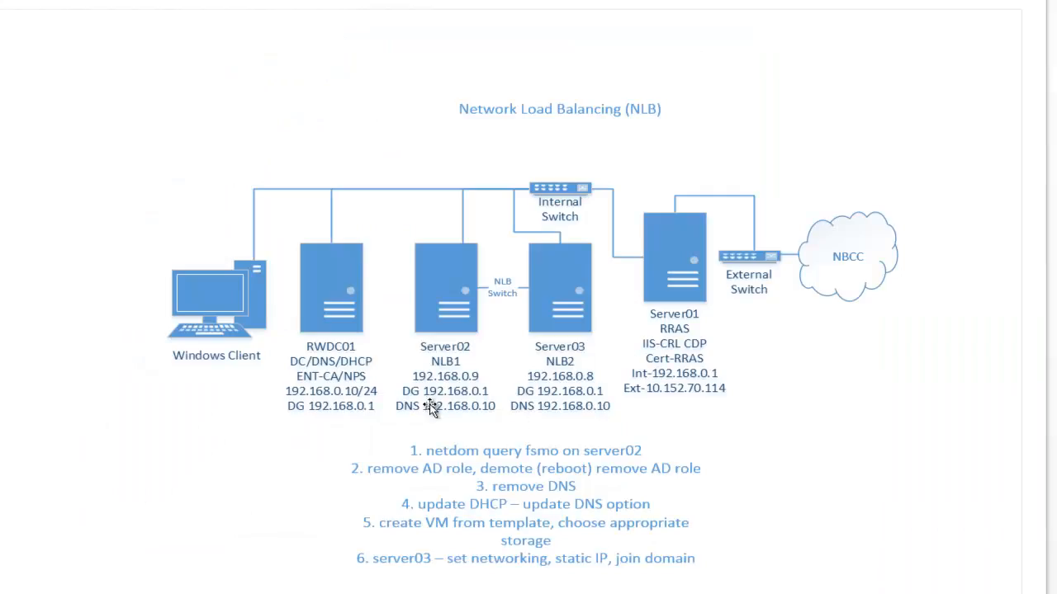
Step: Open Server02's label on the NLB diagram to read 192.168.0.9, gateway 192.168.0.1, DNS 192.168.0.10
left_click(467, 401)
double_click(450, 386)
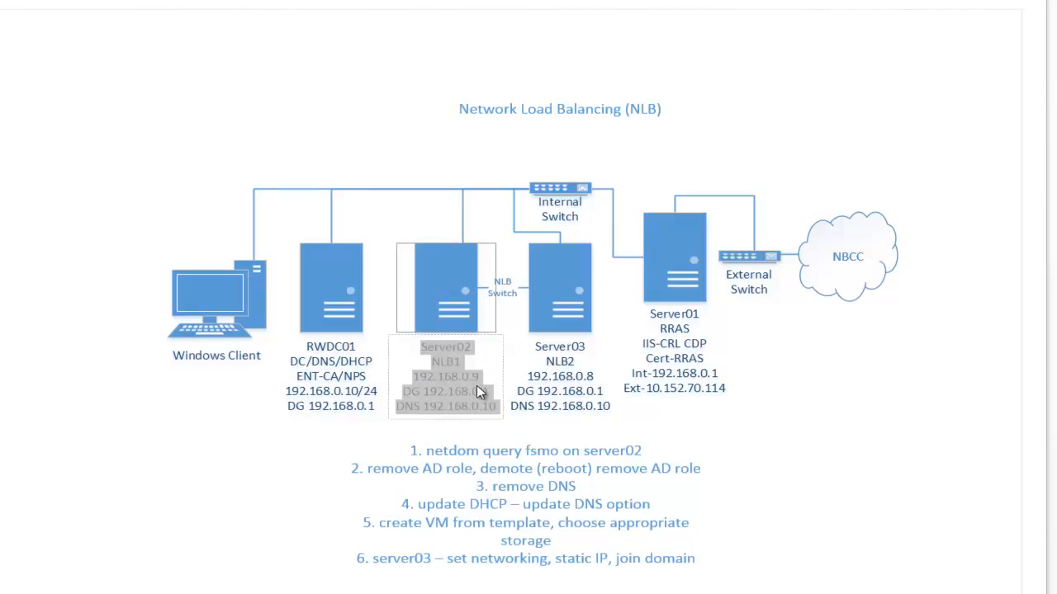
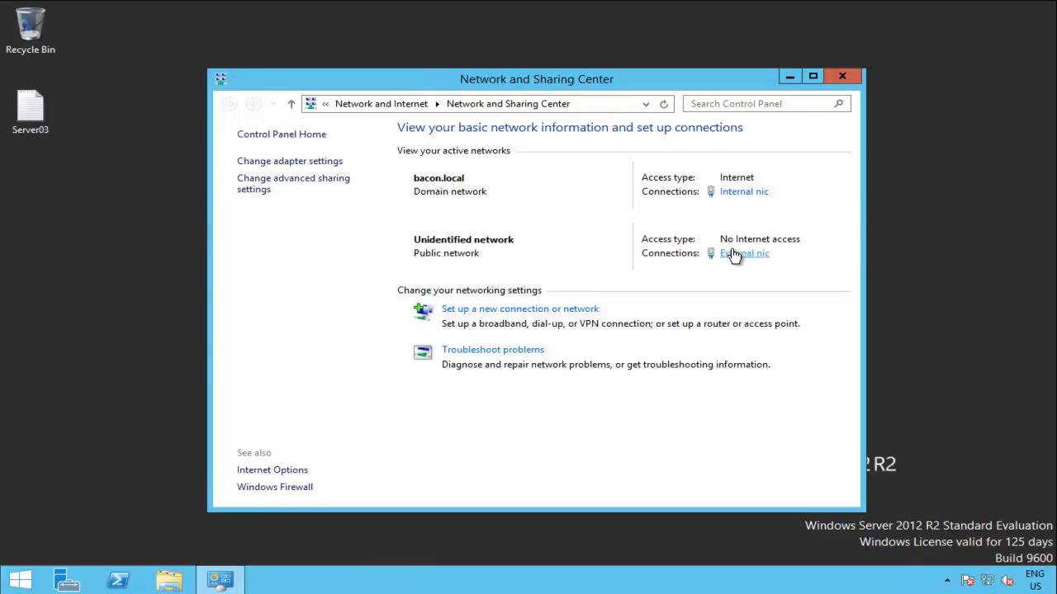
Step: Rename the External nic adapter to 'failover'
left_click(737, 256)
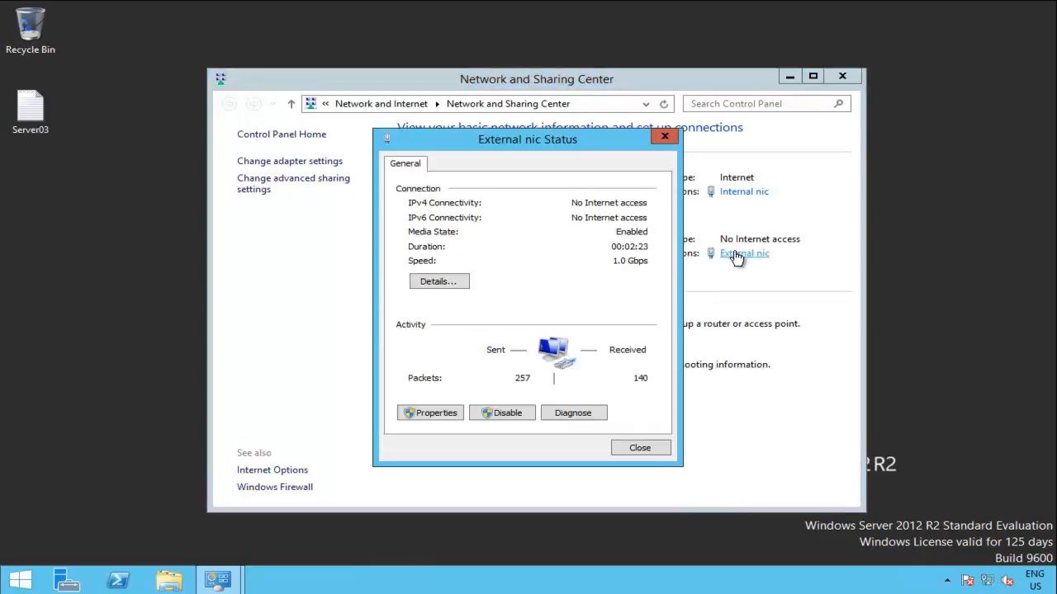
left_click(640, 449)
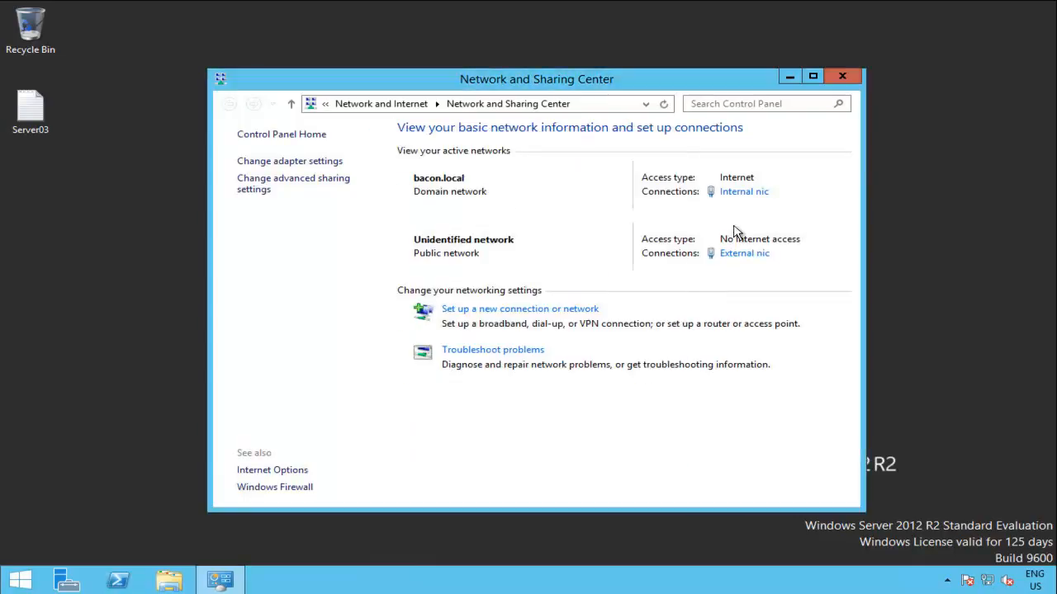
left_click(305, 162)
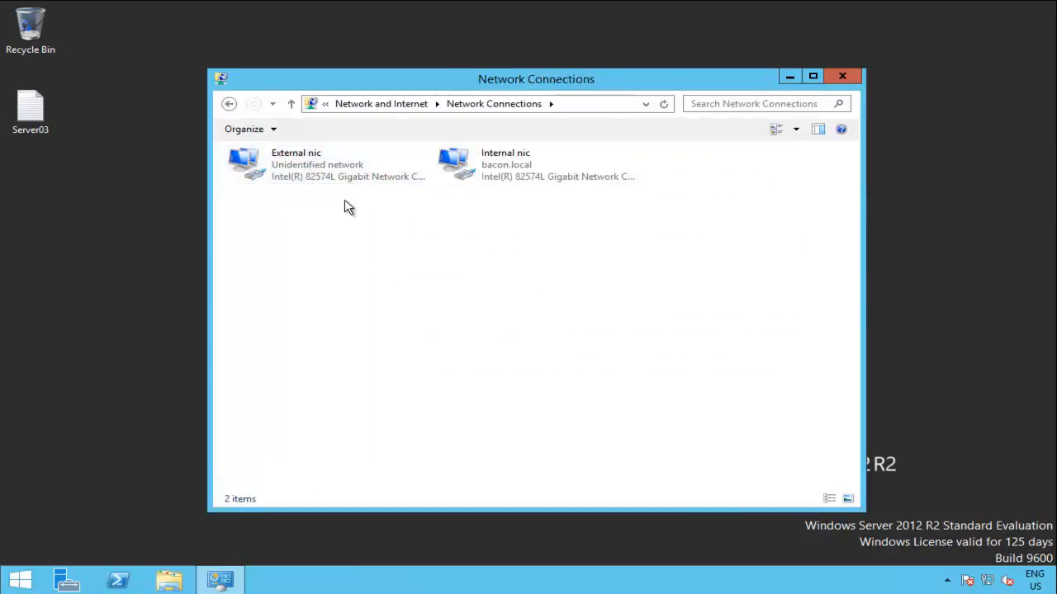
left_click(508, 174)
left_click(295, 174)
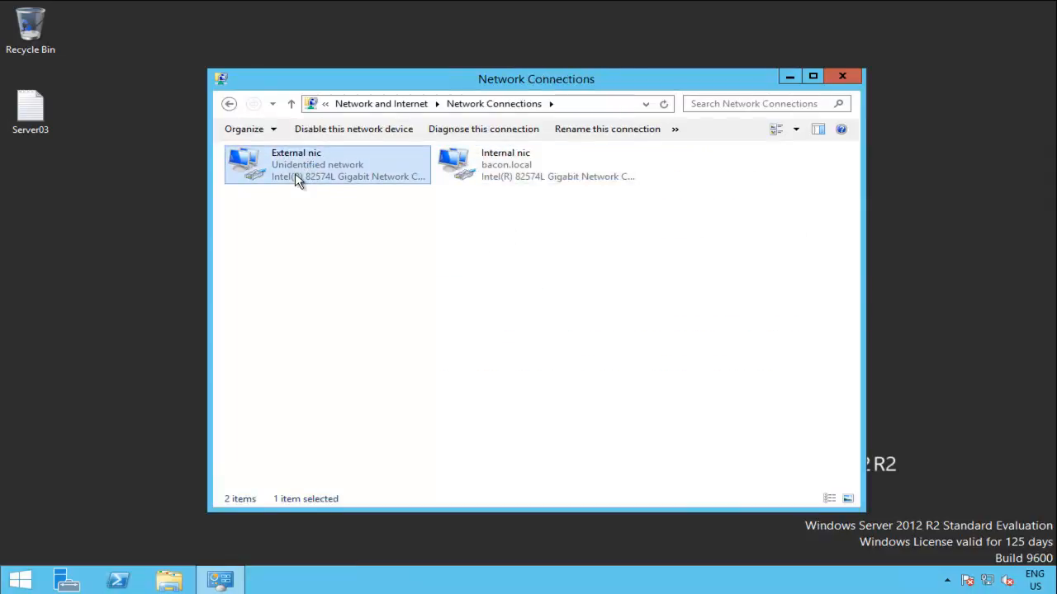
right_click(295, 174)
left_click(378, 289)
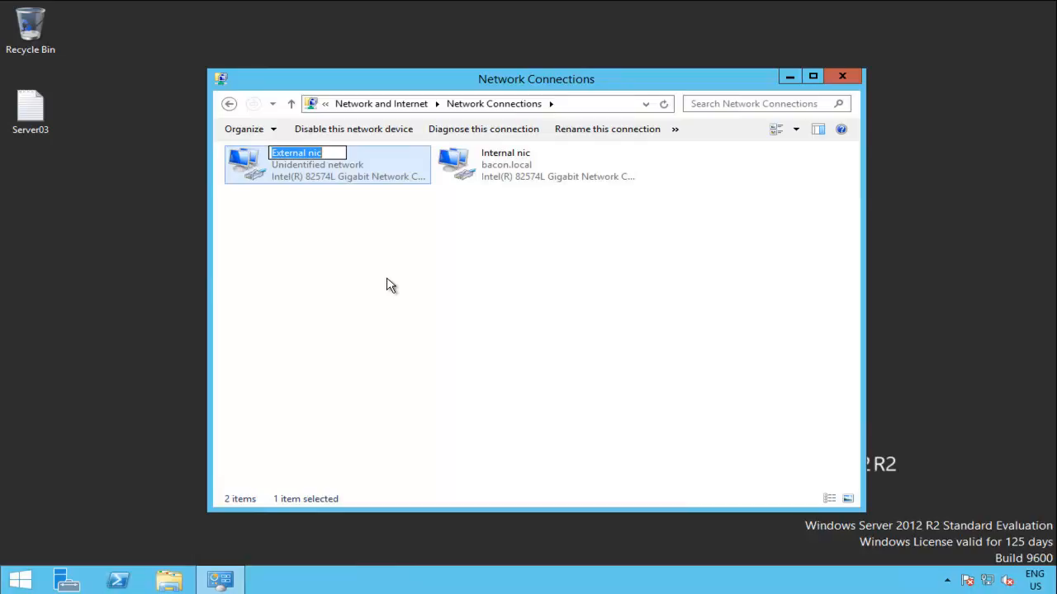
type("failover")
left_click(330, 253)
Step: Give the failover adapter static IPv4 192.168.1.6 with subnet mask 255.255.255.0
left_click(253, 165)
right_click(295, 171)
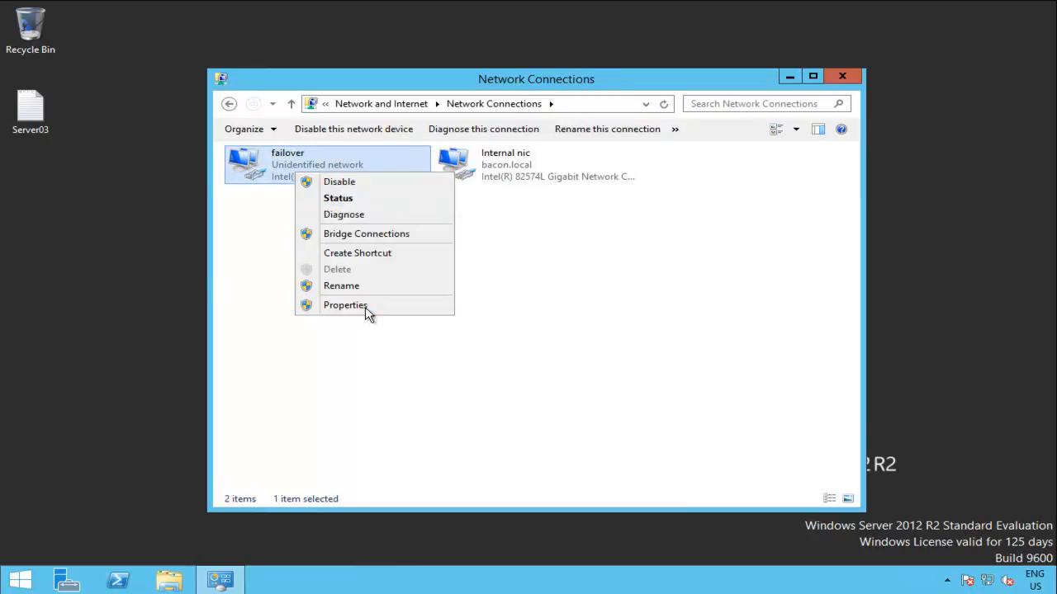
left_click(366, 305)
double_click(411, 351)
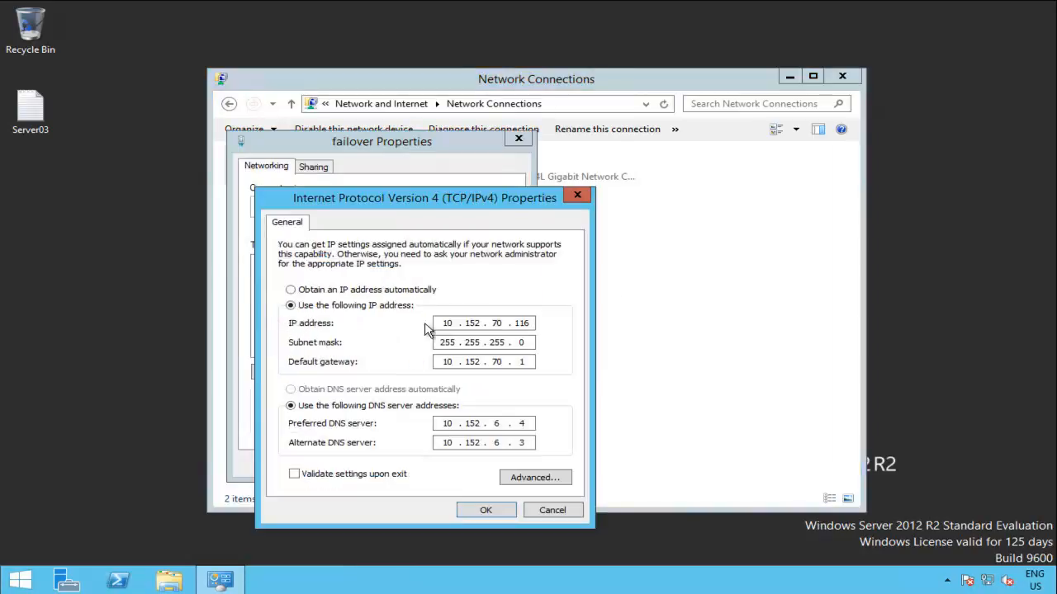
left_click(384, 291)
left_click(364, 390)
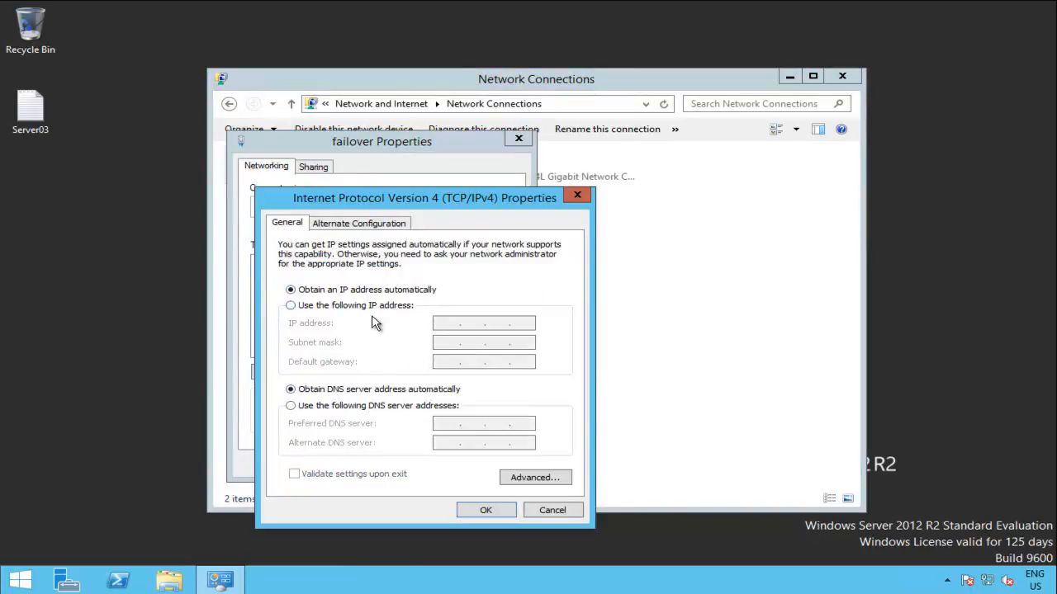
left_click(363, 306)
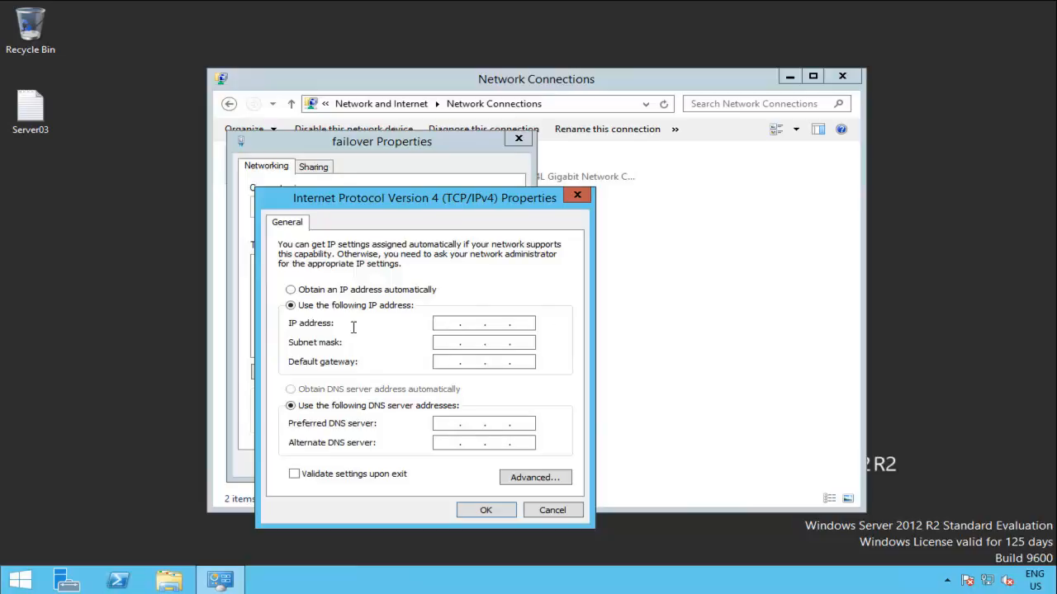
left_click(453, 326)
type("19")
key("Tab")
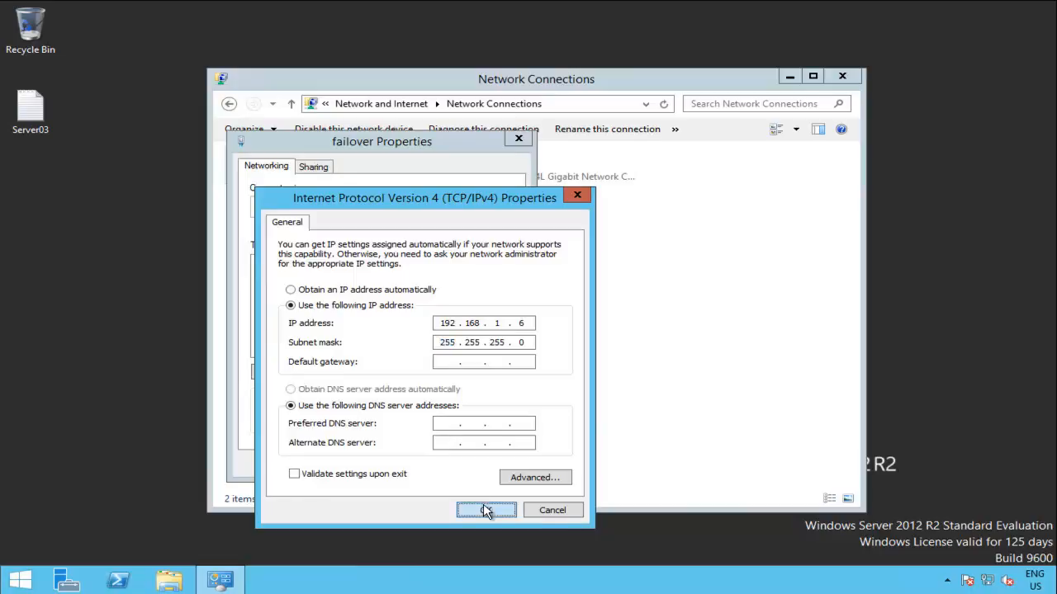
left_click(484, 508)
left_click(439, 464)
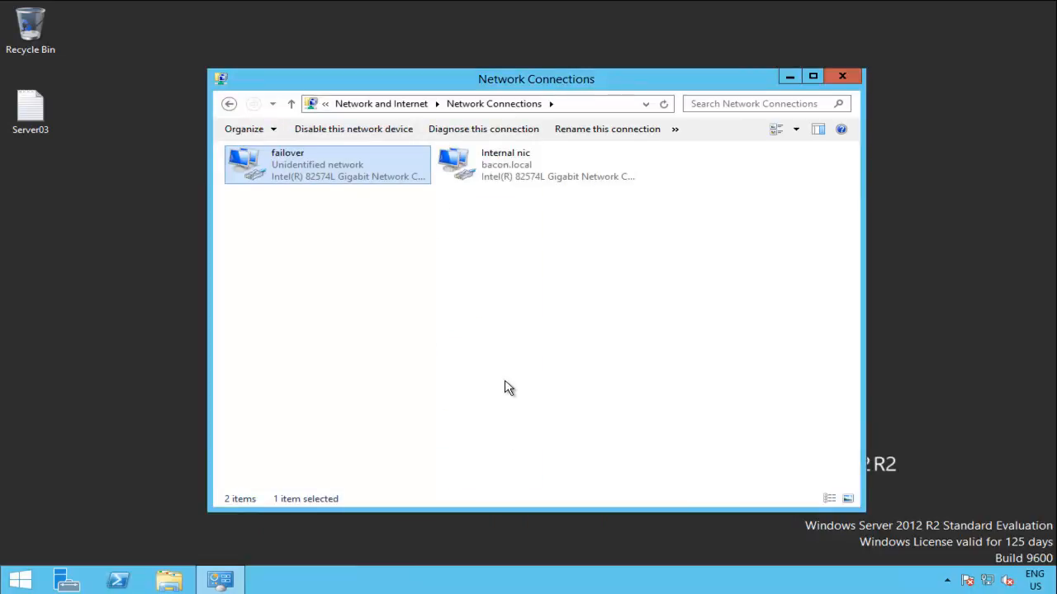
Step: Review Internal nic's IPv4 (192.168.1.8, gateway 192.168.1.1, DNS 192.168.1.10) and close unchanged
double_click(510, 157)
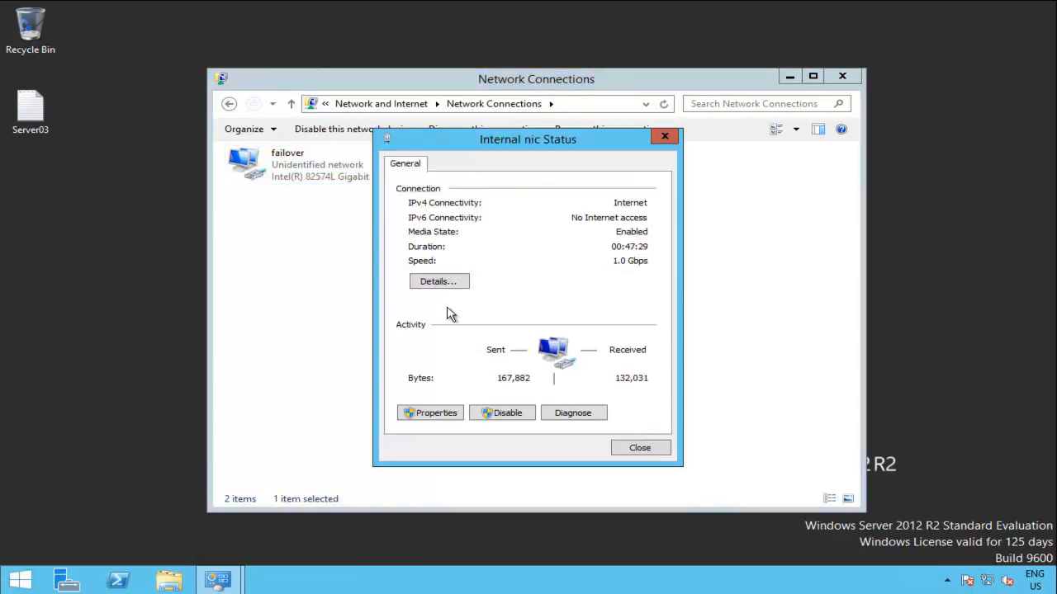
left_click(440, 414)
double_click(492, 361)
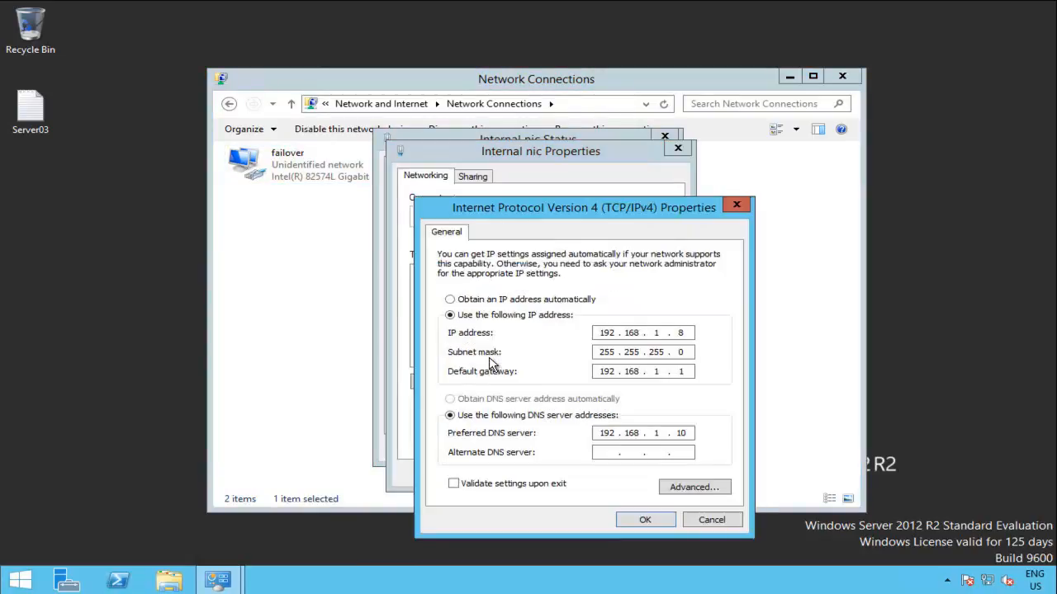
left_click(648, 520)
left_click(597, 478)
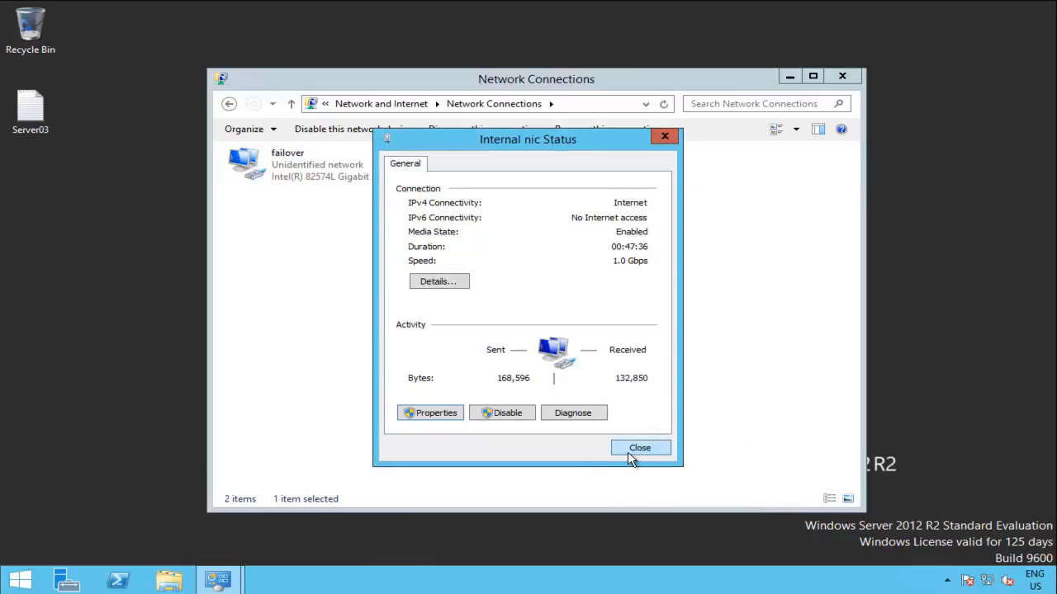
left_click(634, 453)
left_click(429, 332)
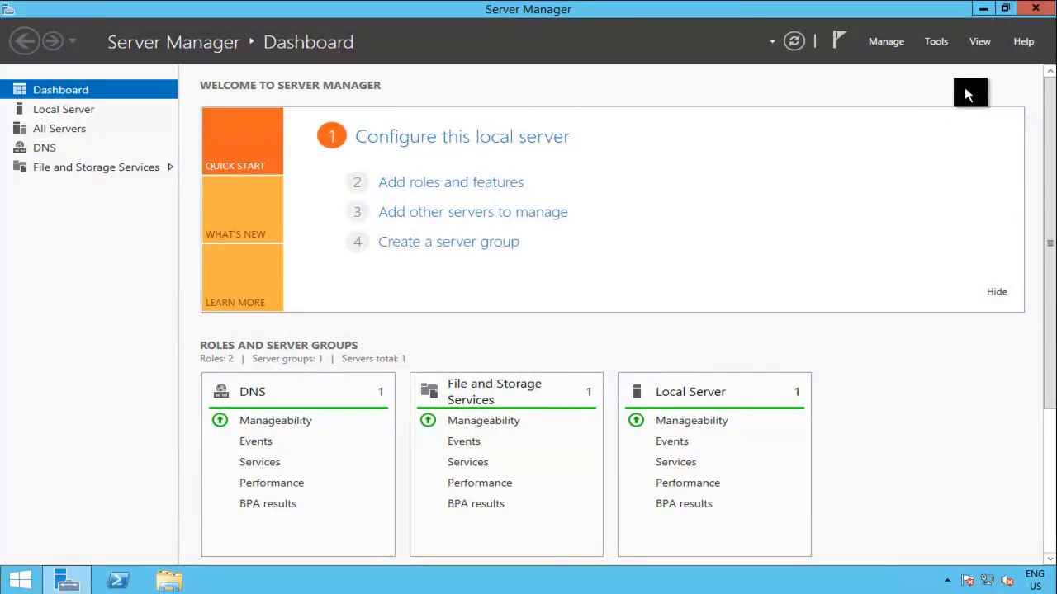
Step: Start Add Roles and Features with role-based installation on this server
left_click(986, 9)
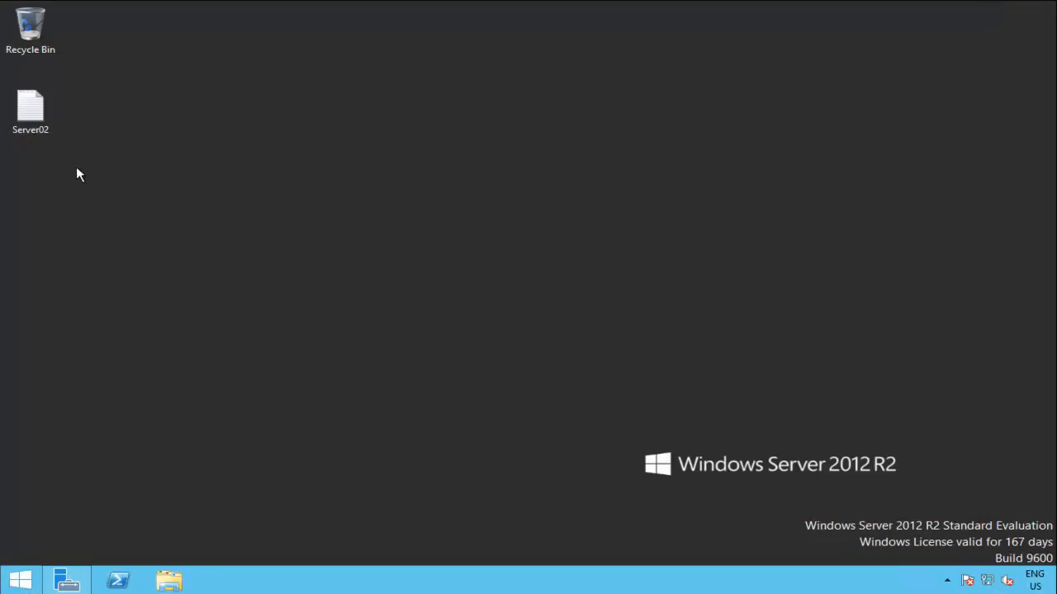
left_click(61, 570)
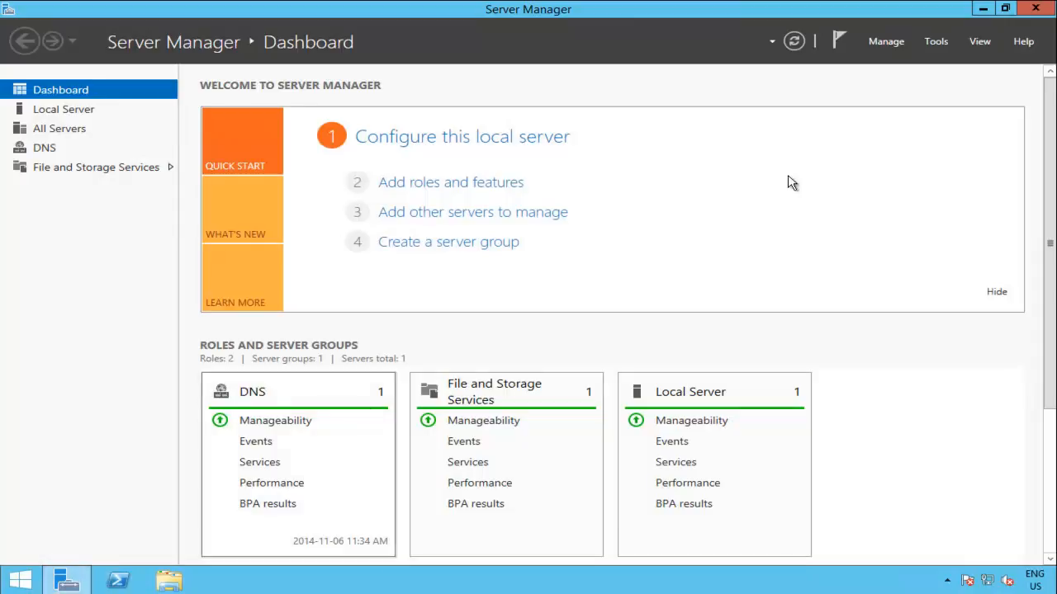
left_click(894, 41)
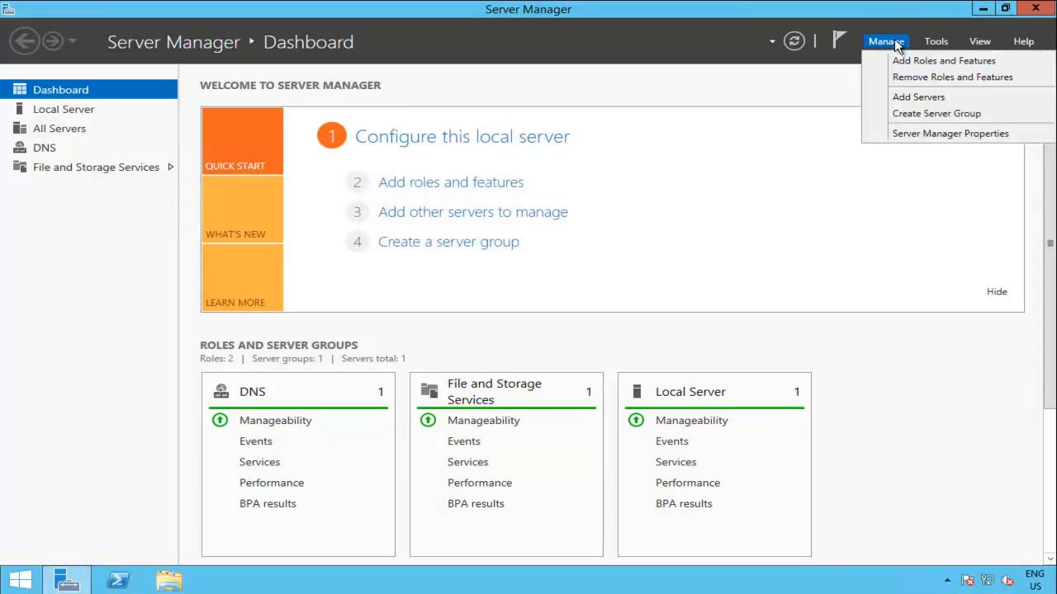
left_click(945, 61)
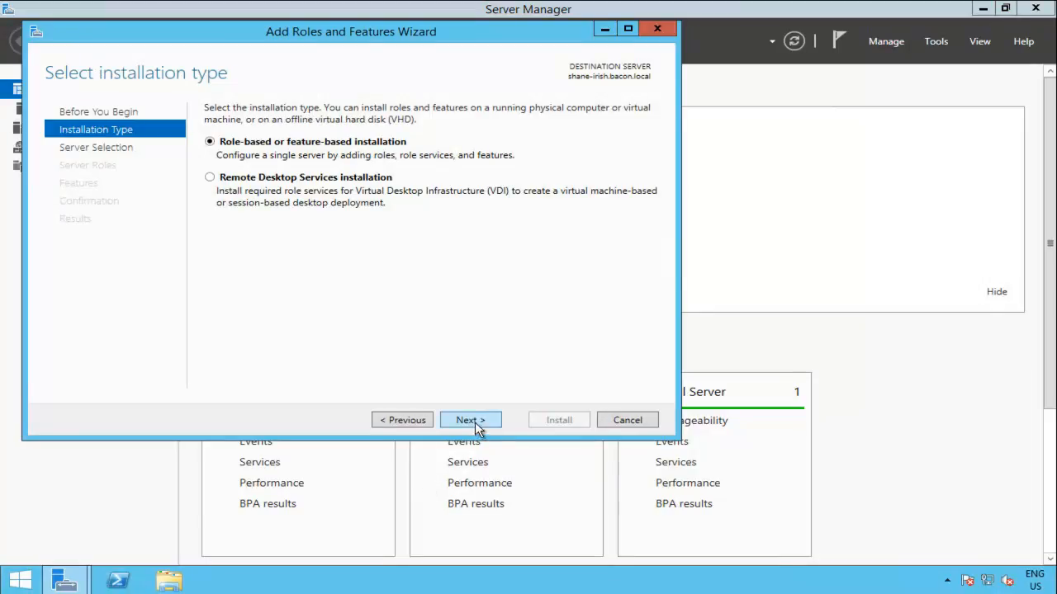
left_click(476, 418)
left_click(475, 418)
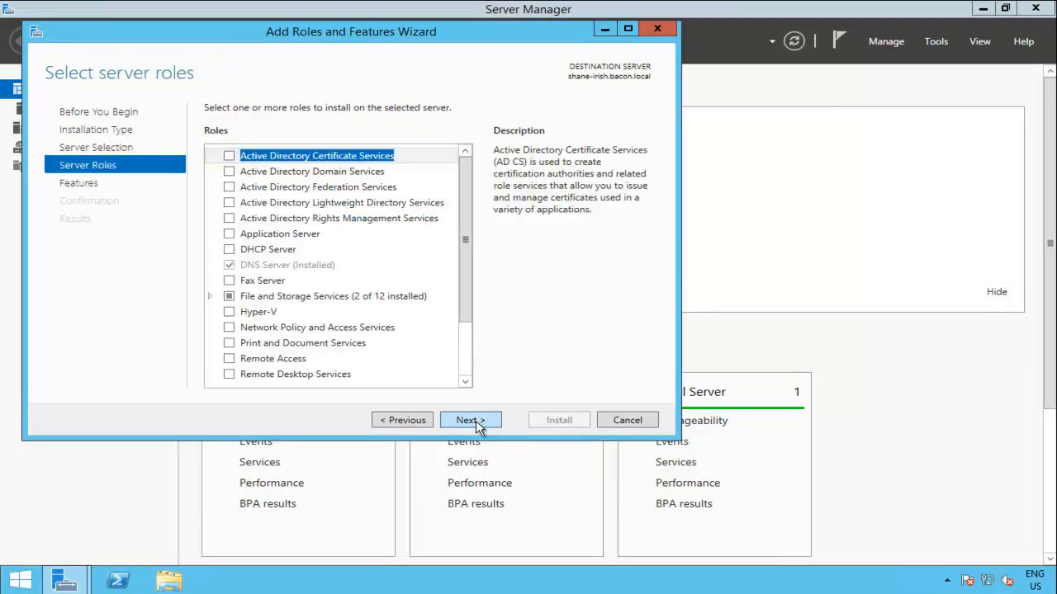
Step: Select the Network Load Balancing feature with its required management tools and continue
left_click(477, 421)
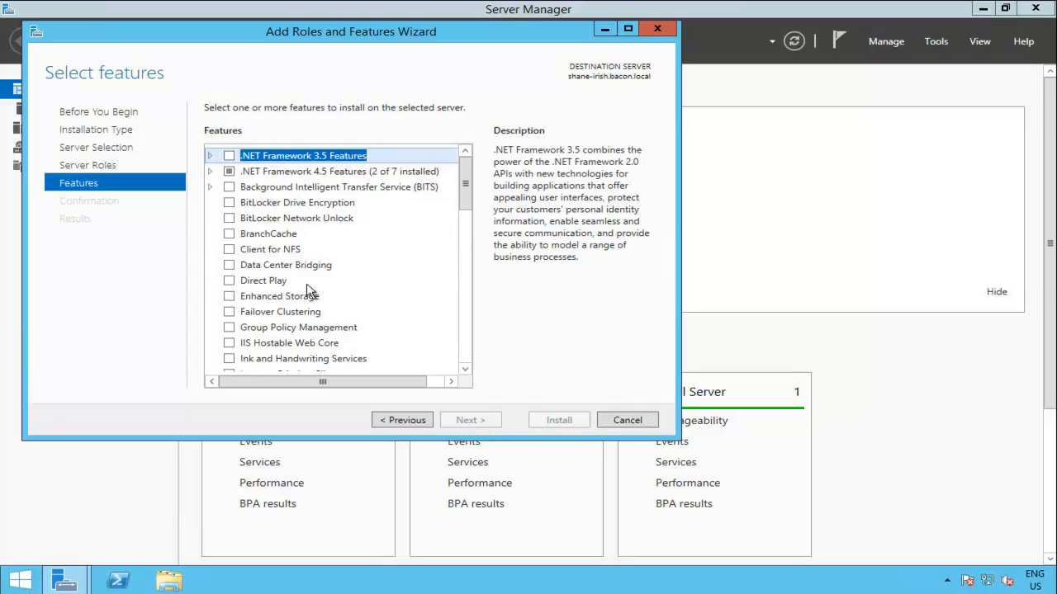
left_click_drag(468, 195, 468, 269)
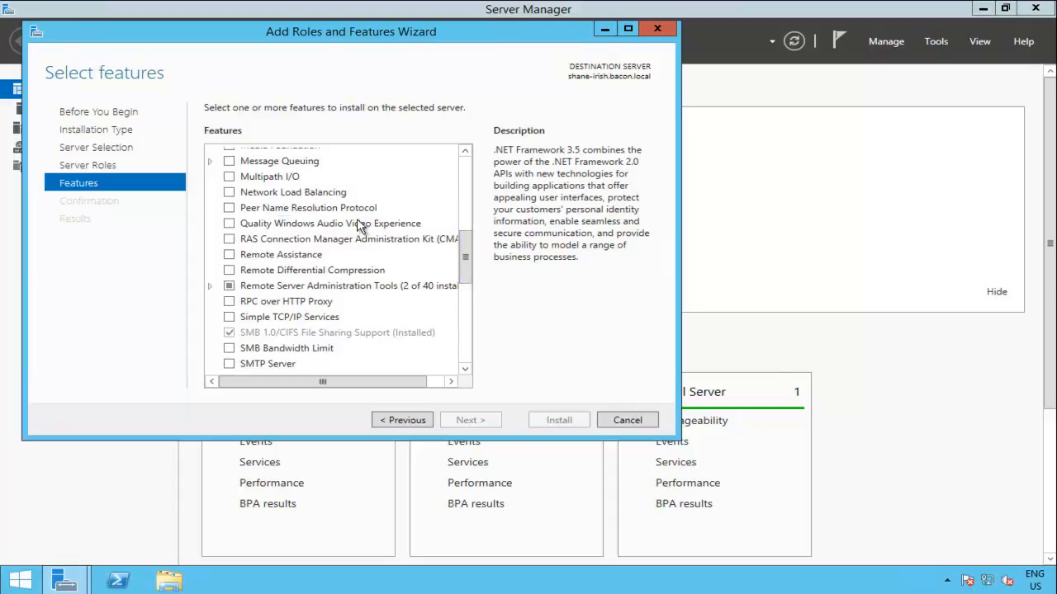
left_click(230, 193)
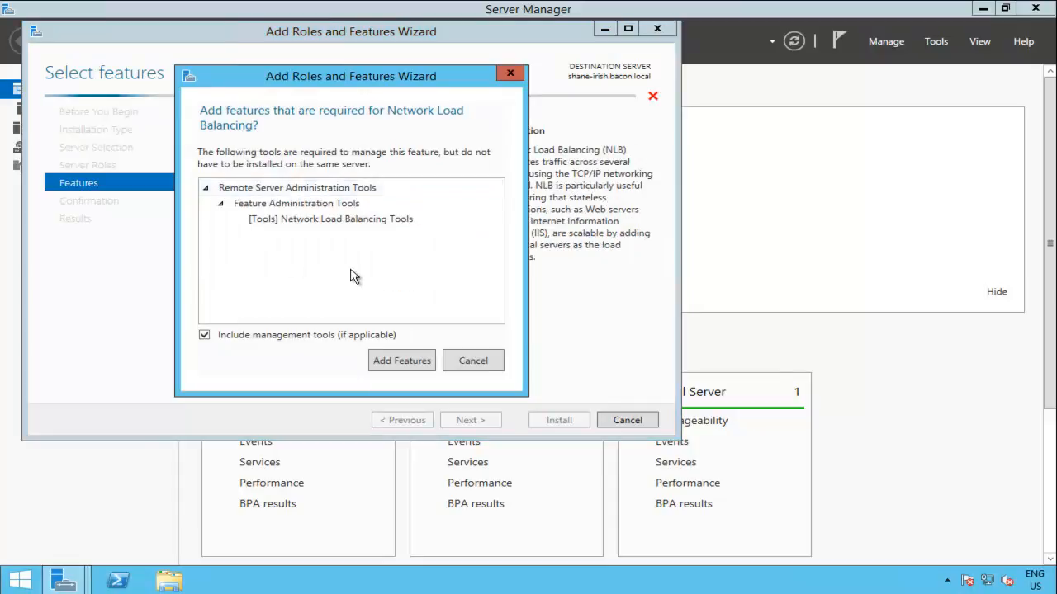
left_click(407, 360)
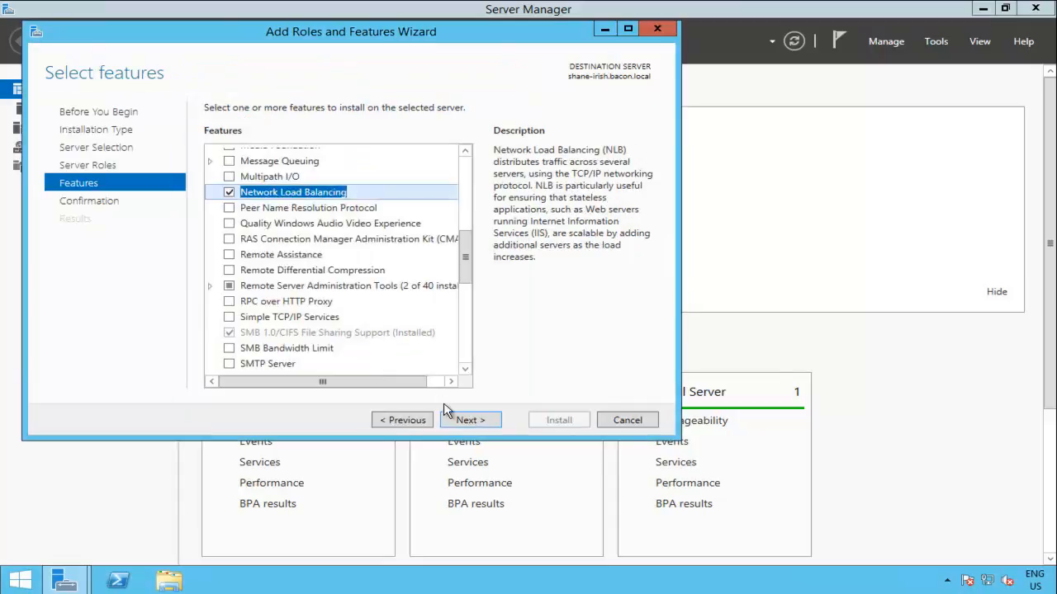
left_click(467, 420)
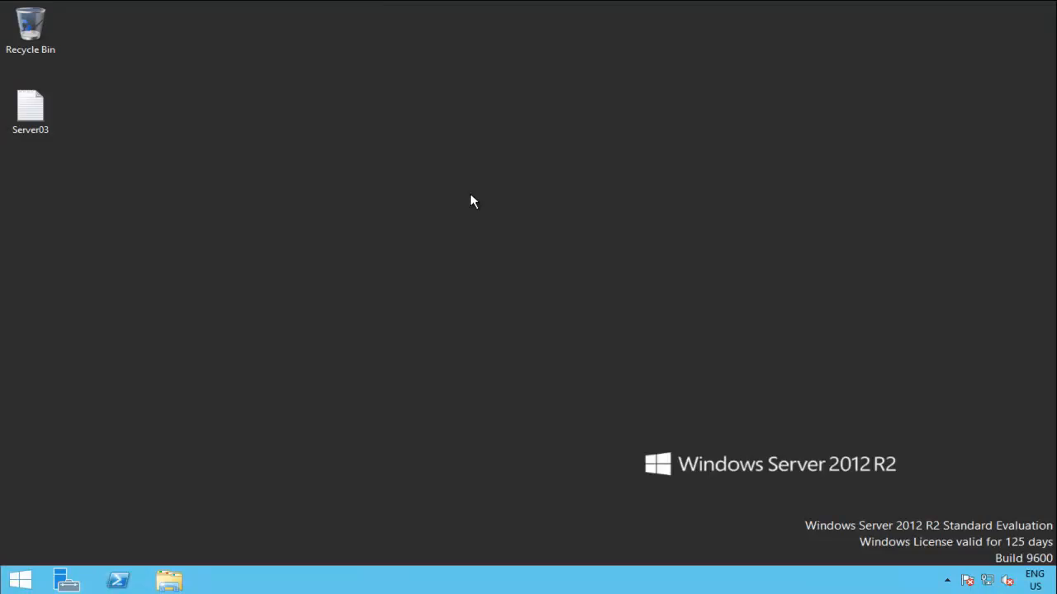
Step: On the second server, start Add Roles and Features with role-based installation locally
left_click(81, 576)
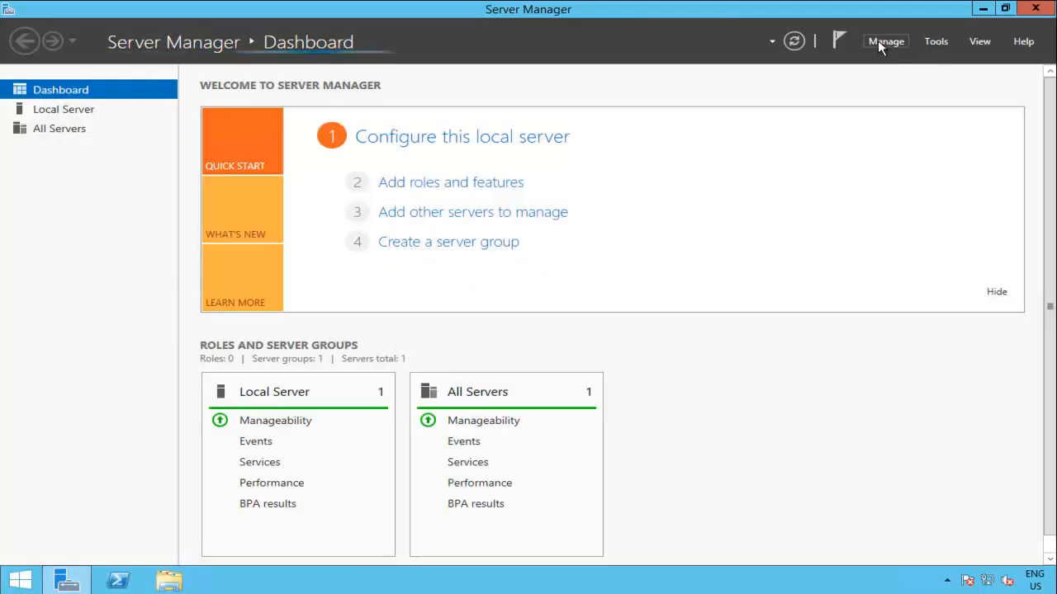
left_click(879, 40)
left_click(910, 66)
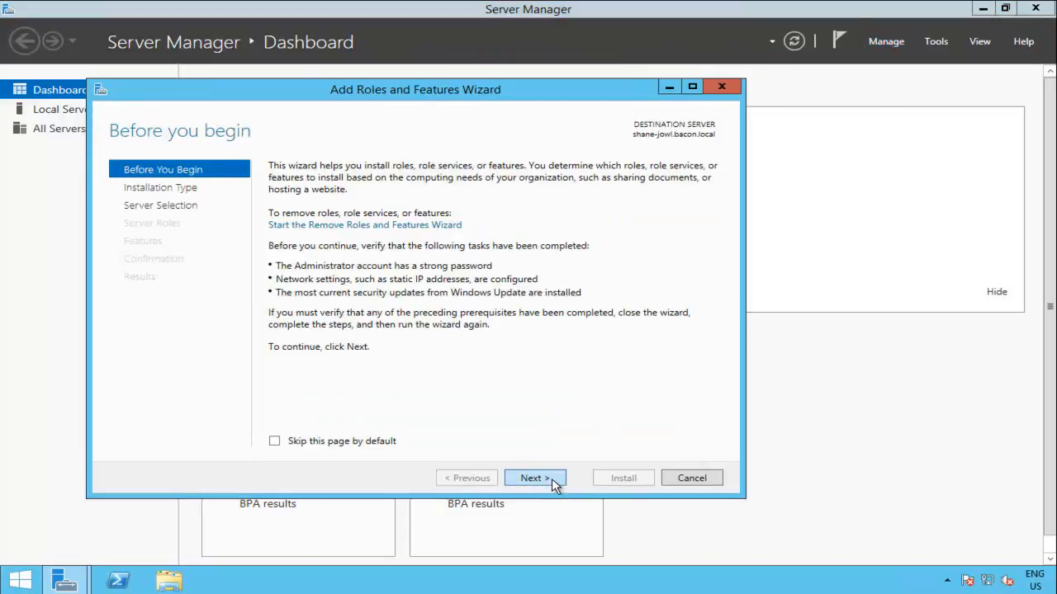
left_click(553, 482)
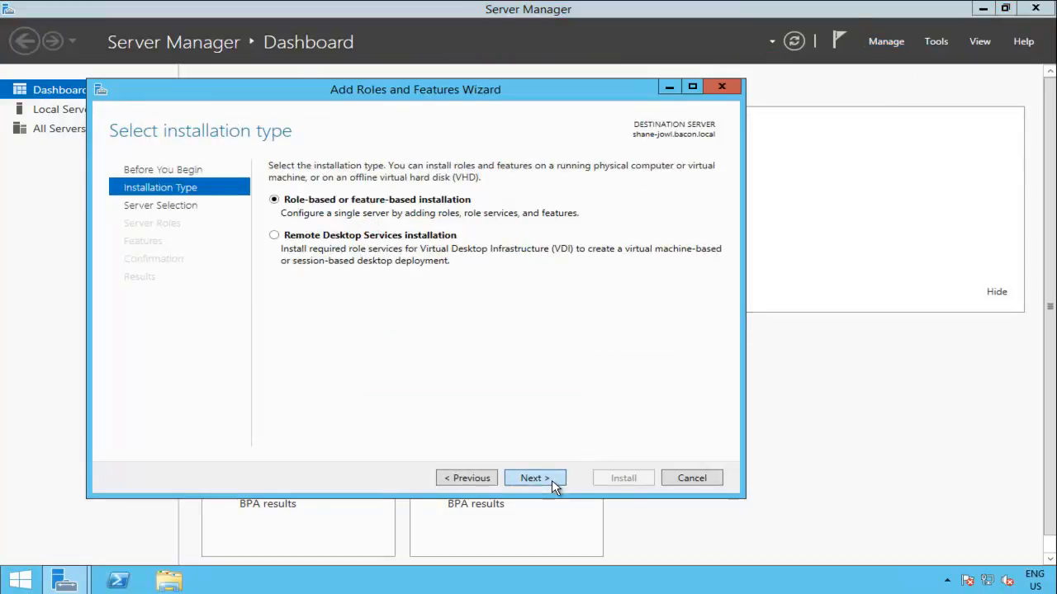
left_click(536, 480)
left_click(542, 481)
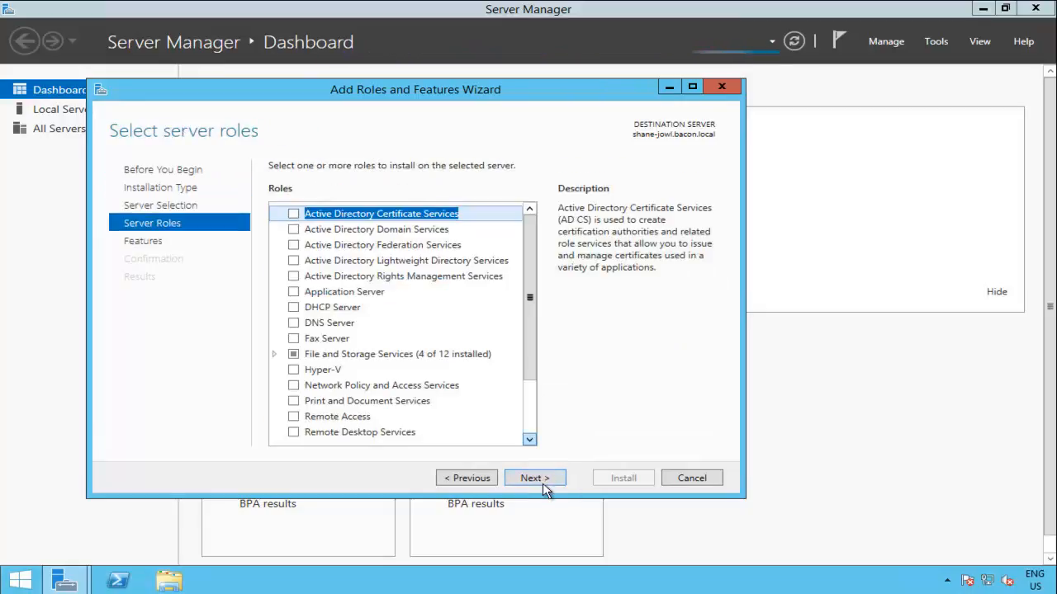
Step: Select Network Load Balancing plus its management tools and begin the installation
left_click(545, 478)
left_click_drag(530, 248, 520, 330)
left_click(293, 234)
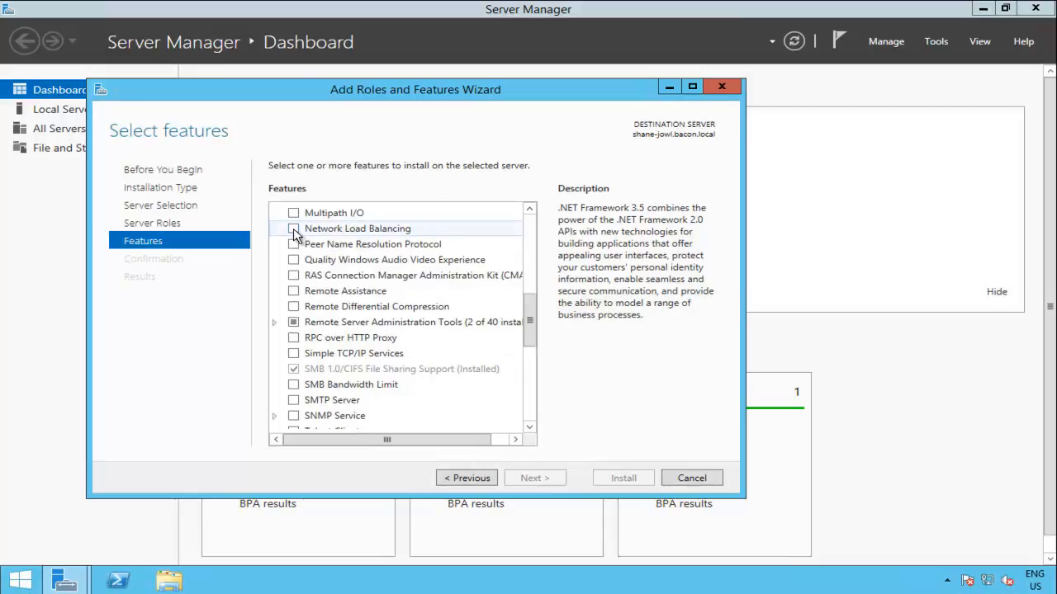
left_click(467, 419)
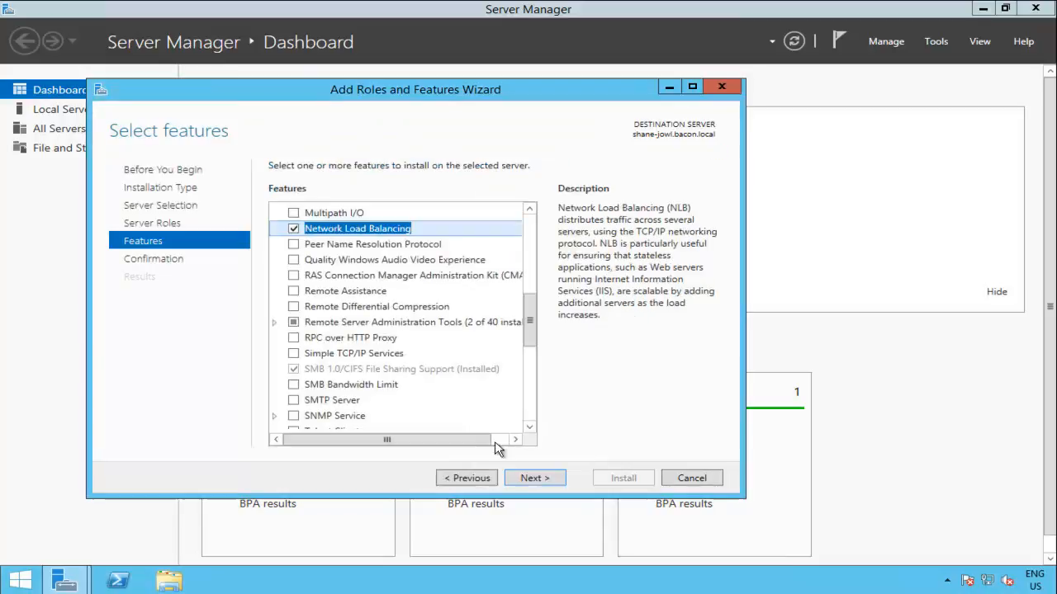
left_click(537, 481)
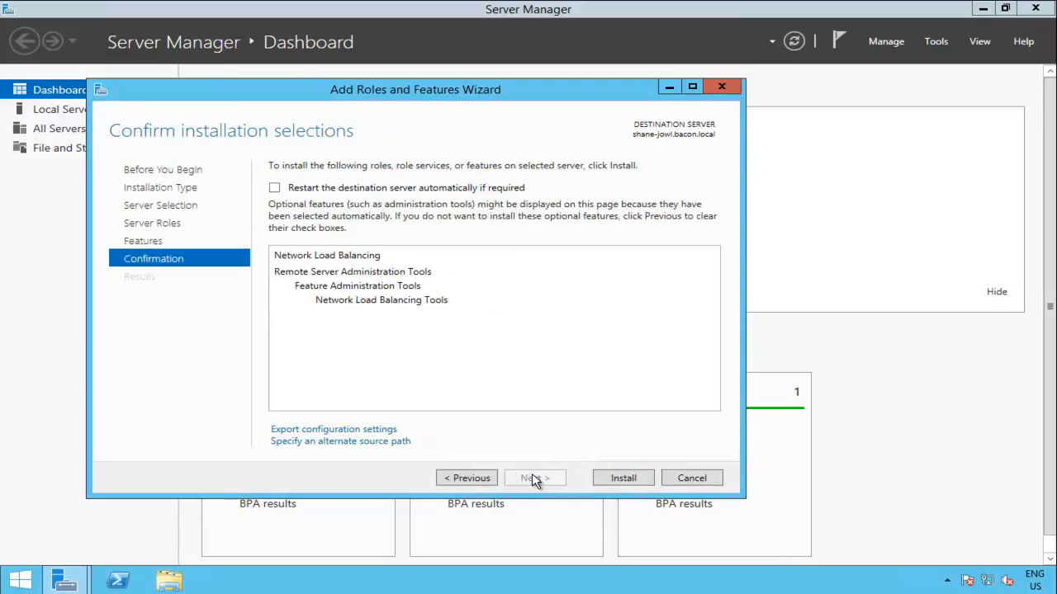
left_click(621, 479)
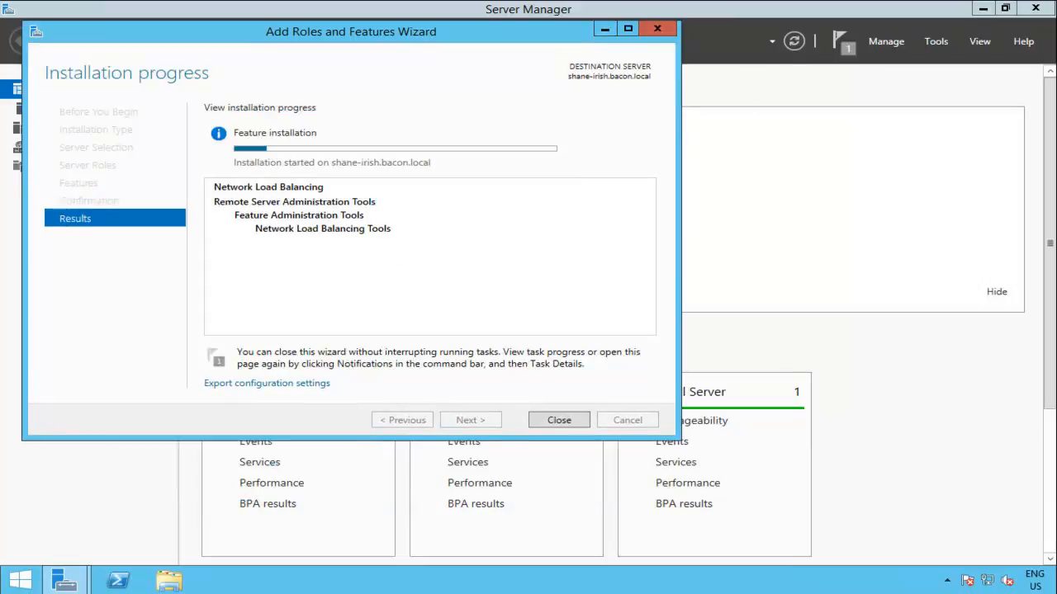
Step: Wait for the NLB installation to succeed, then close the wizard window
left_click_drag(383, 30, 525, 64)
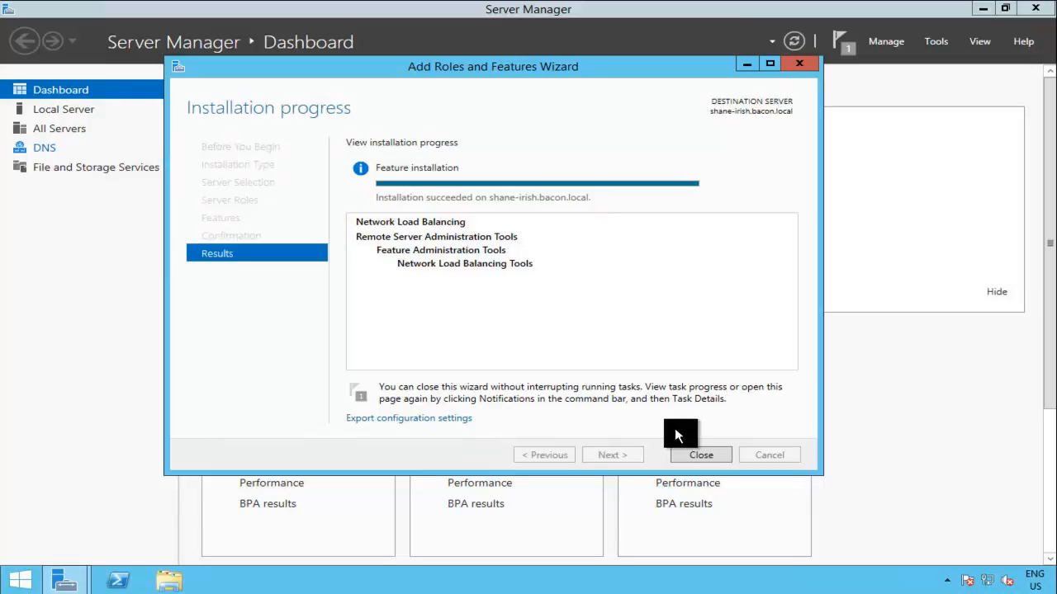
left_click(693, 455)
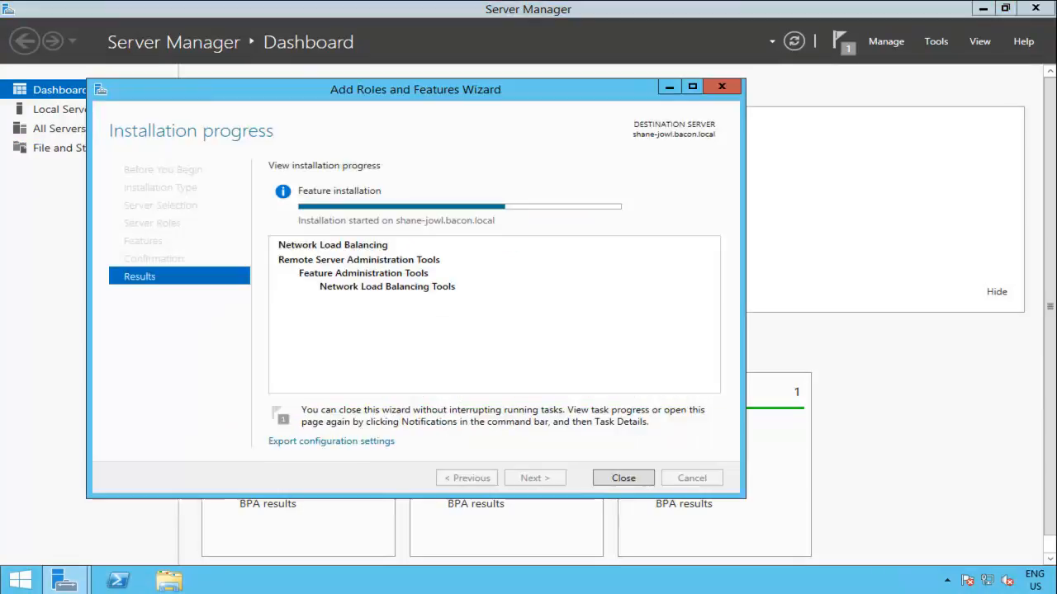
left_click_drag(386, 90, 467, 85)
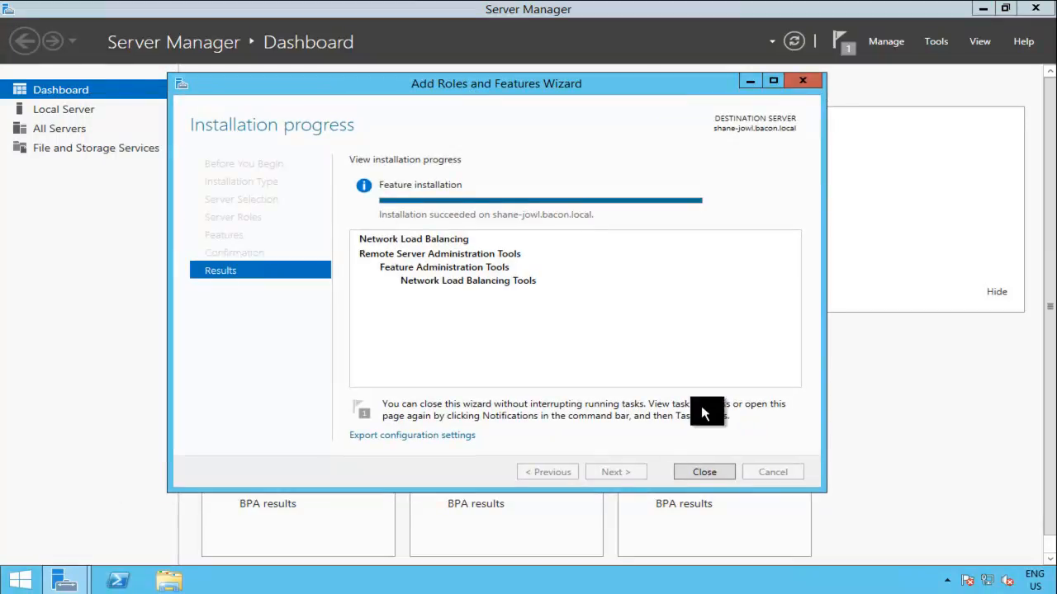
left_click(702, 471)
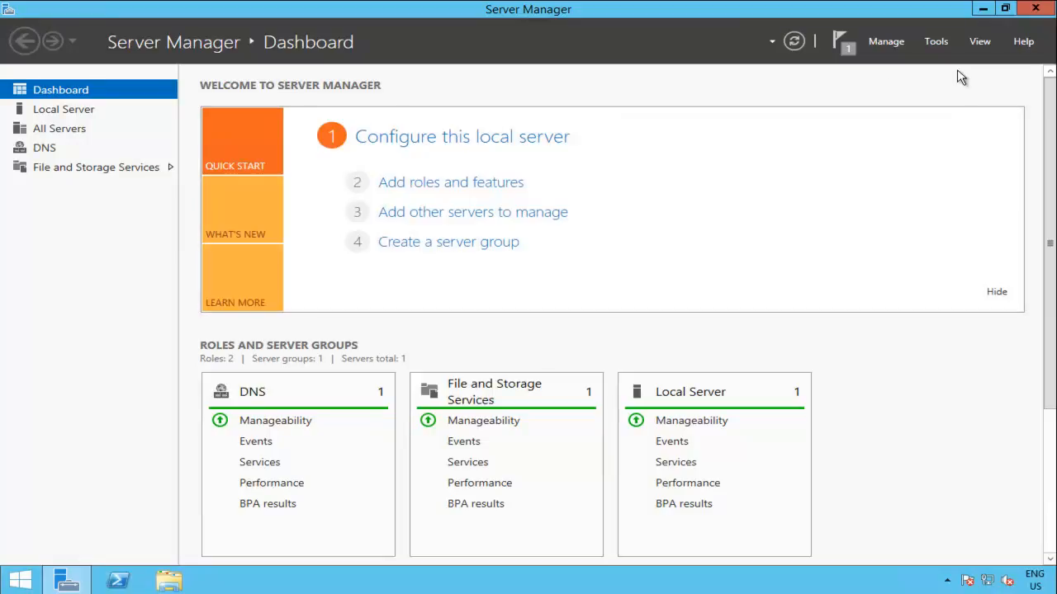
Step: Launch Network Load Balancing Manager from Tools and maximize its window
left_click(933, 46)
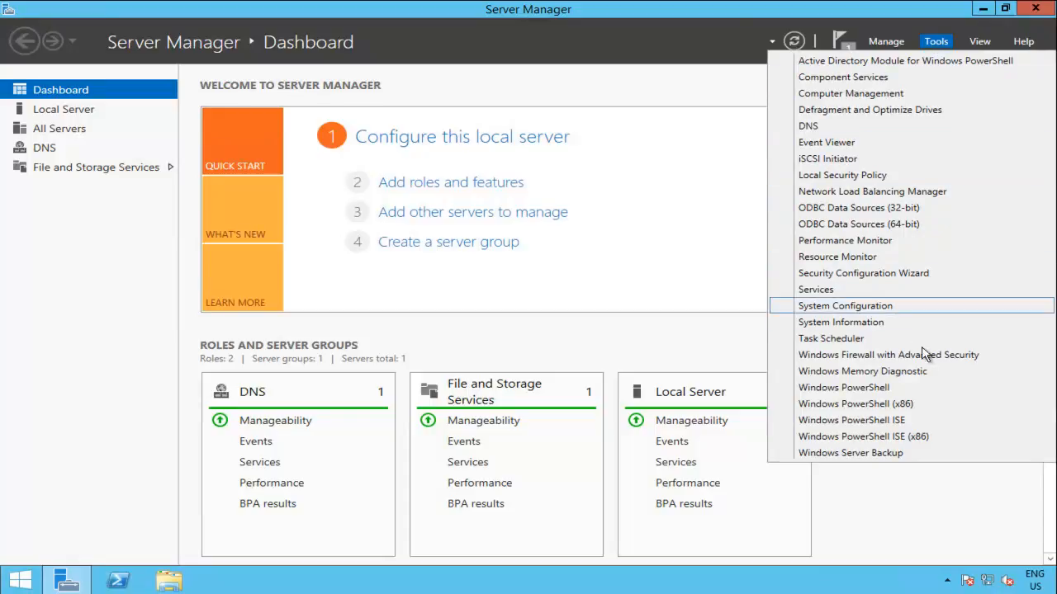
left_click(958, 194)
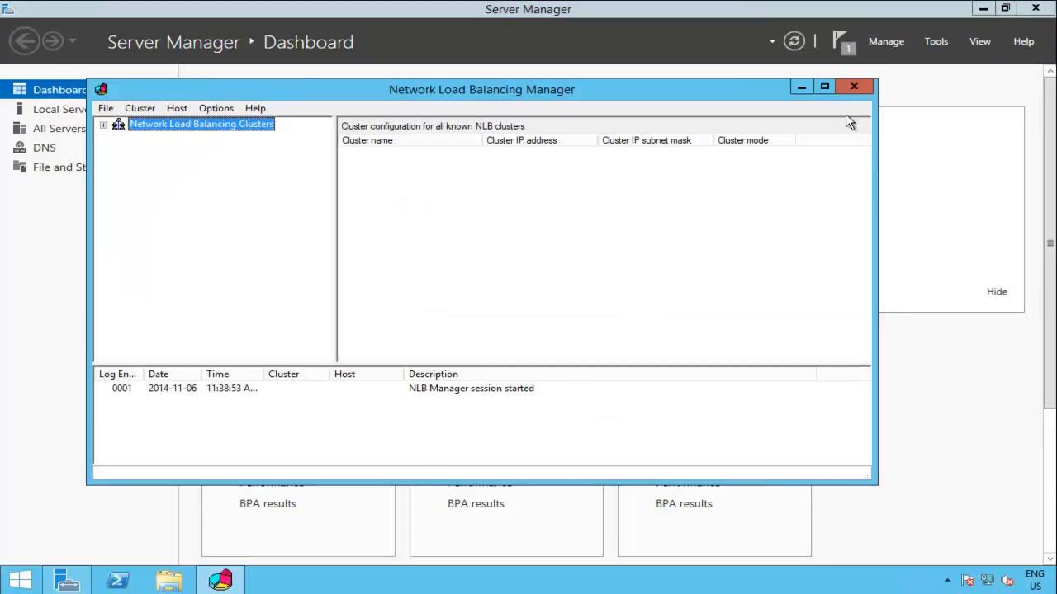
left_click(825, 86)
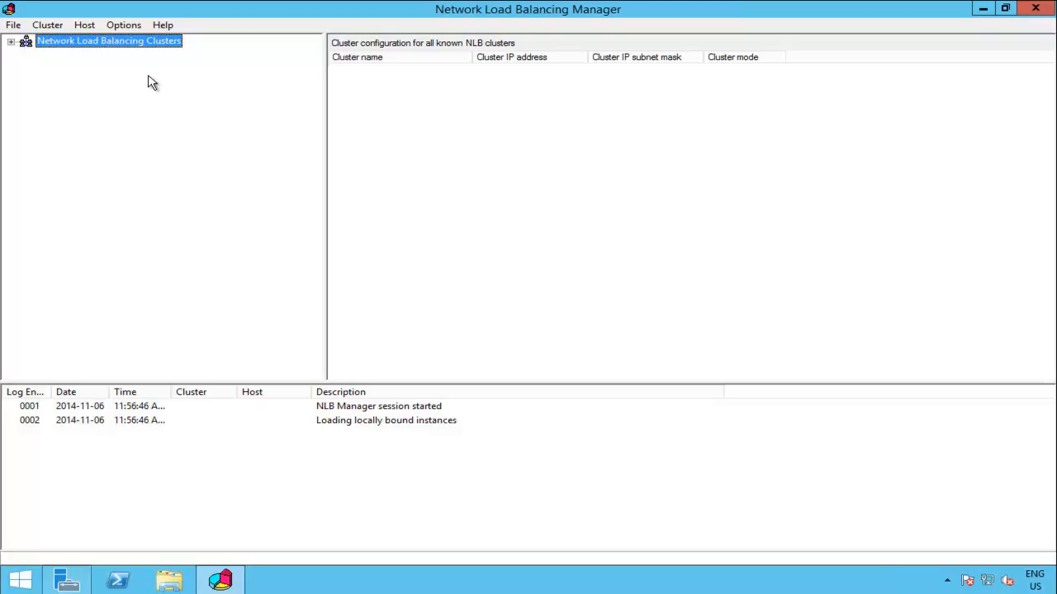
Step: Create a new cluster on the host's Ethernet interface 192.168.1.9, priority 1
right_click(66, 43)
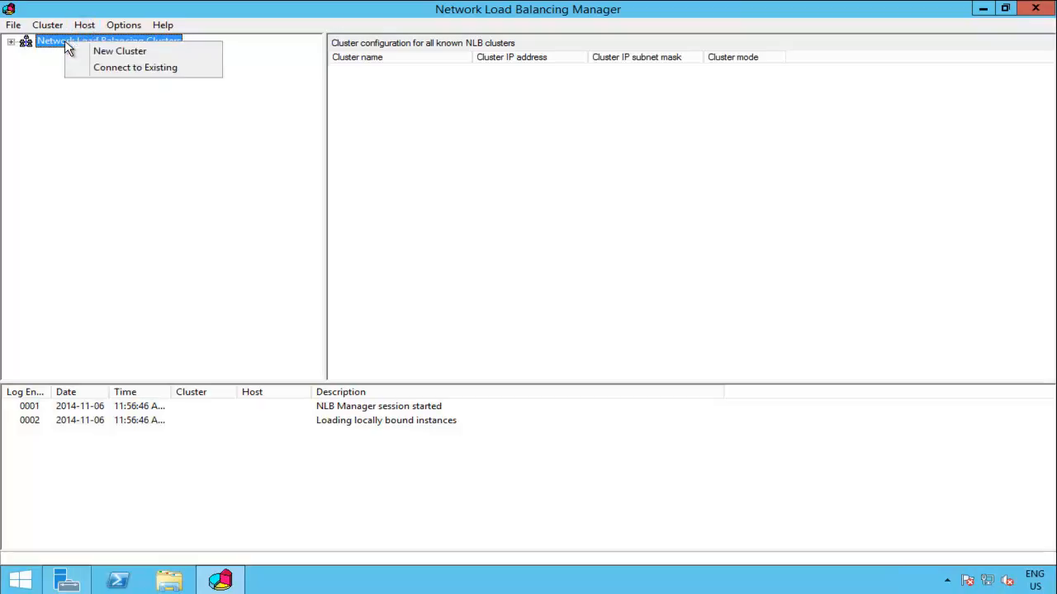
left_click(176, 54)
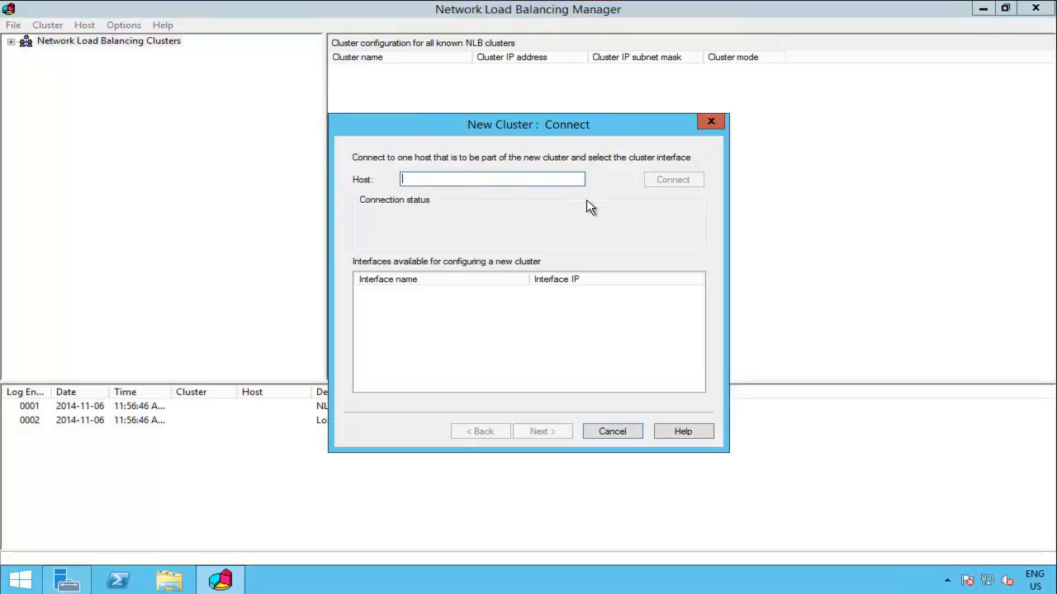
type("shane-irish")
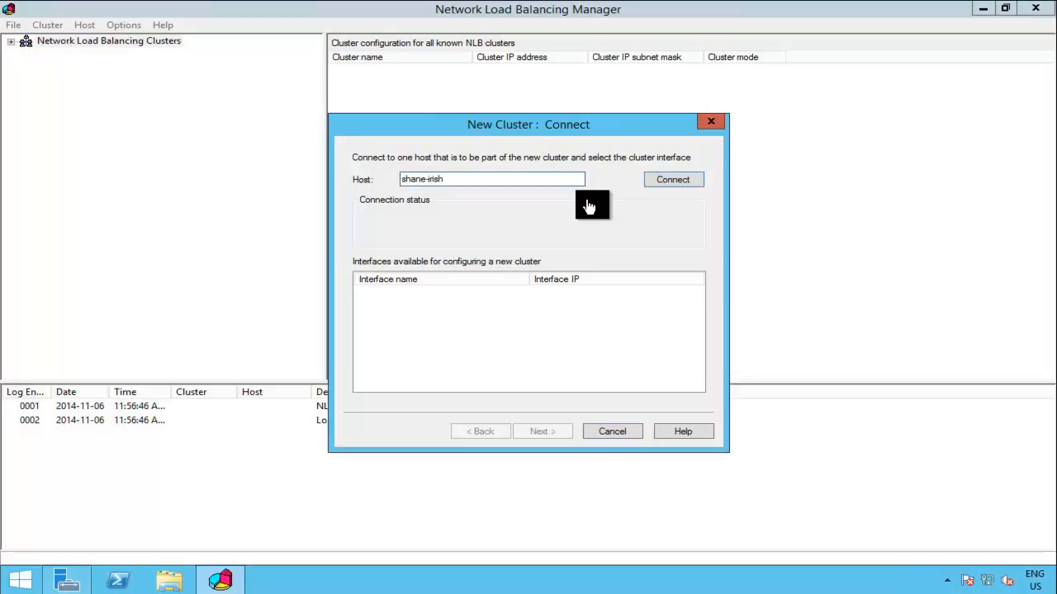
left_click(675, 181)
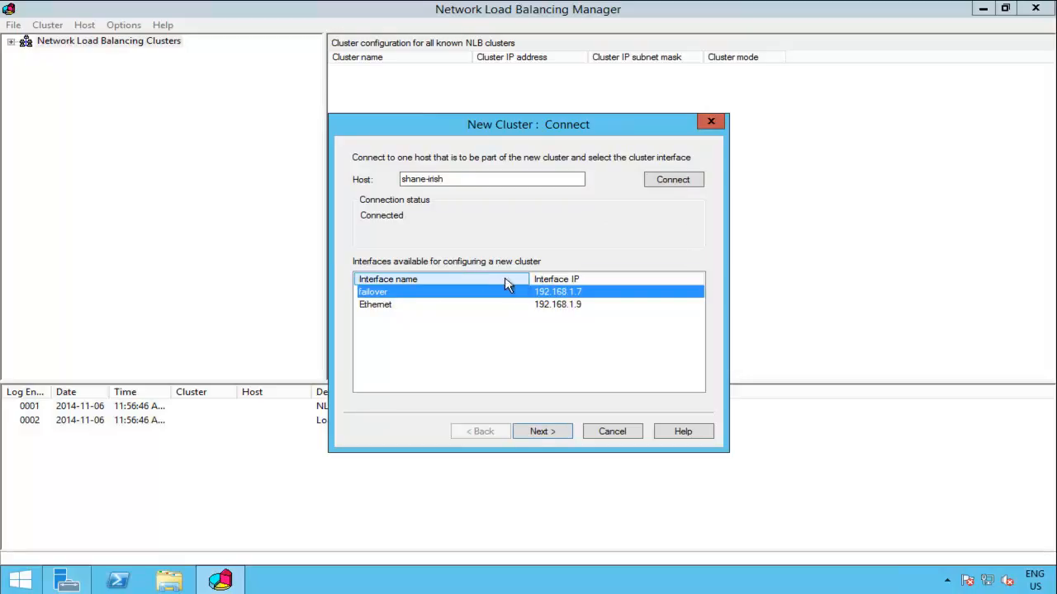
left_click(495, 303)
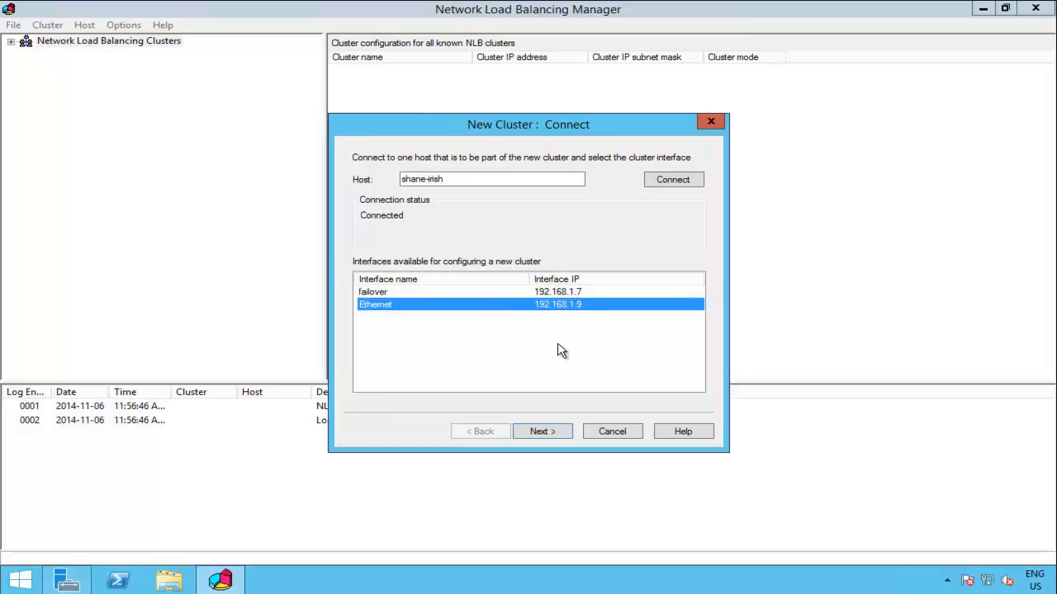
left_click(558, 436)
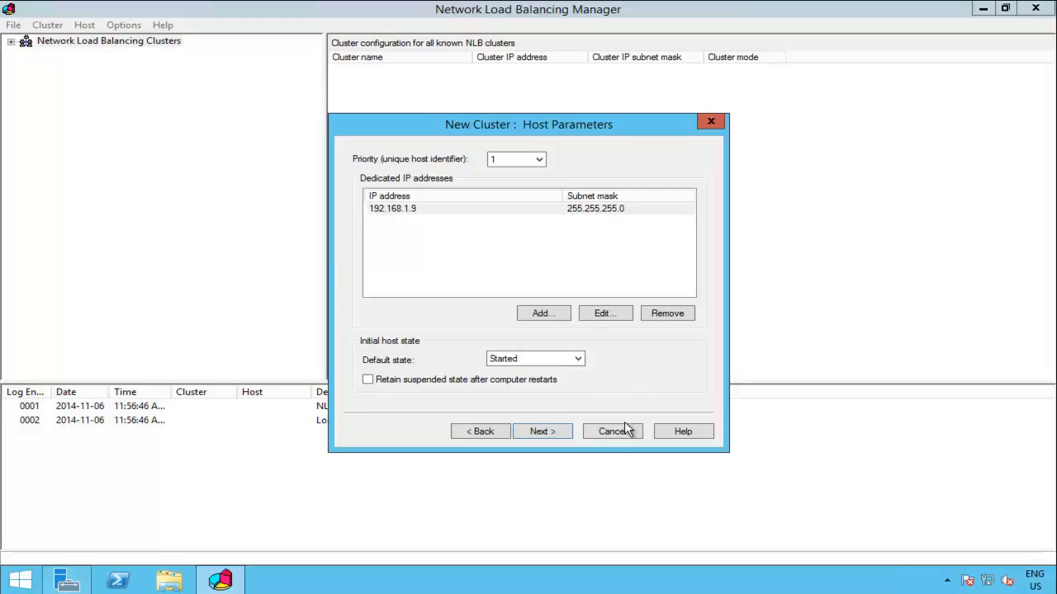
left_click(564, 437)
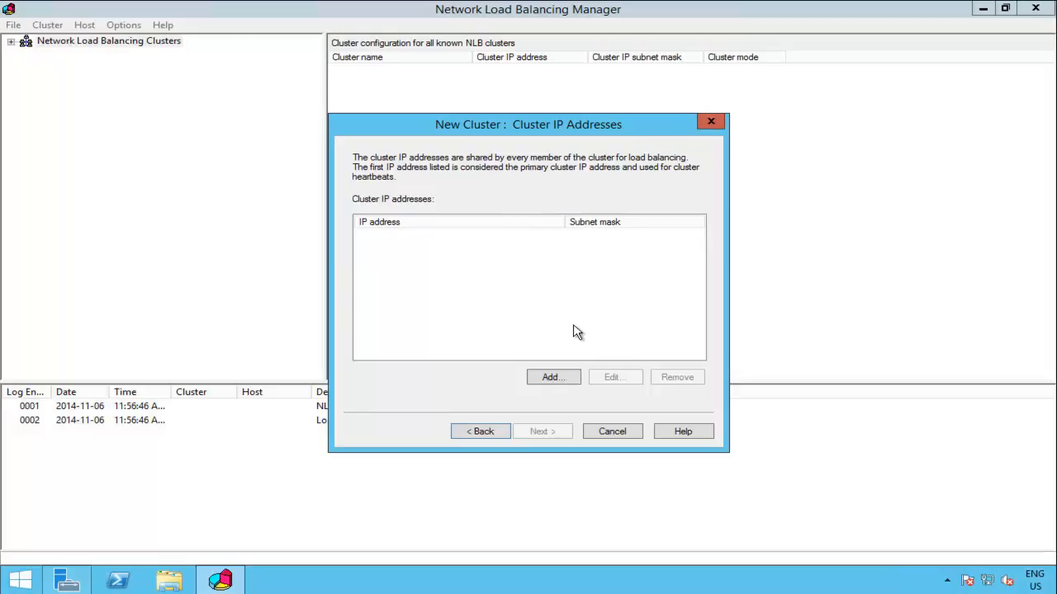
Step: Add cluster IPv4 address 192.168.1.5, letting subnet mask 255.255.255.0 fill in
left_click(565, 377)
left_click(501, 225)
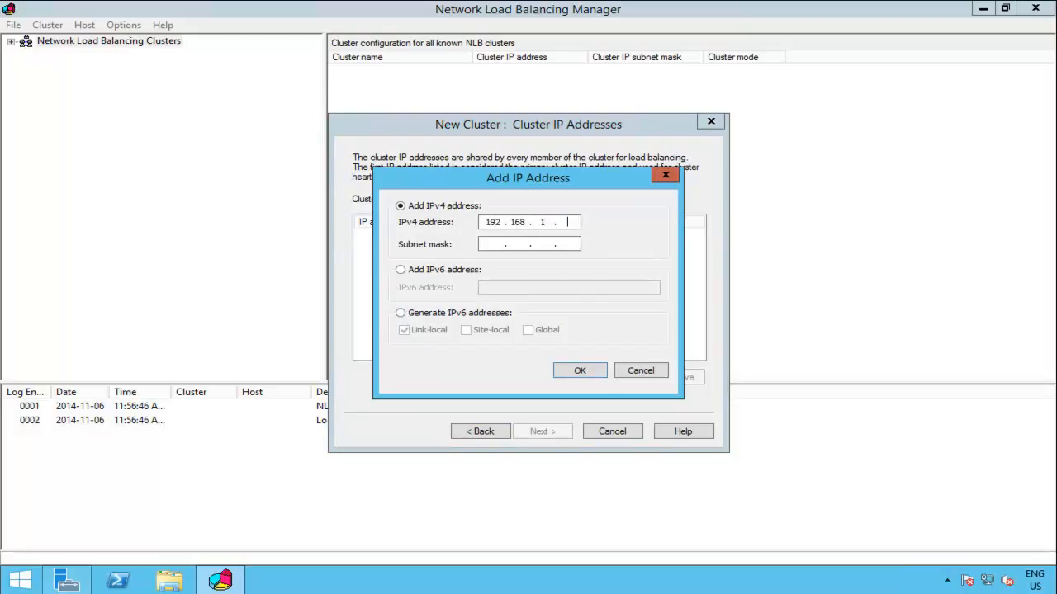
type("5")
key("Tab")
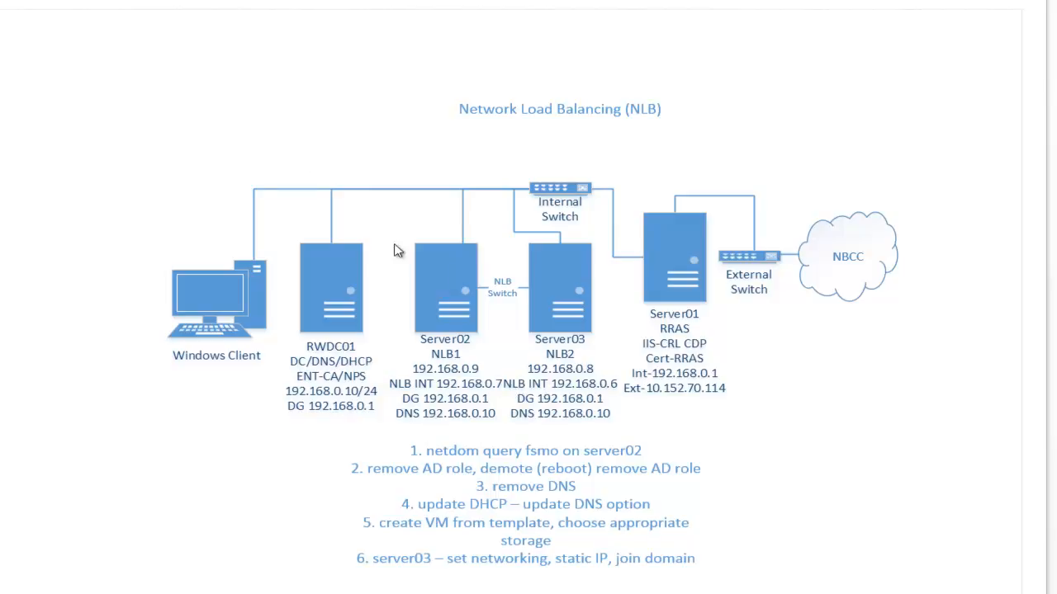
Step: Select Server02, Server03 and the Internal Switch in the network diagram
left_click_drag(368, 158, 630, 438)
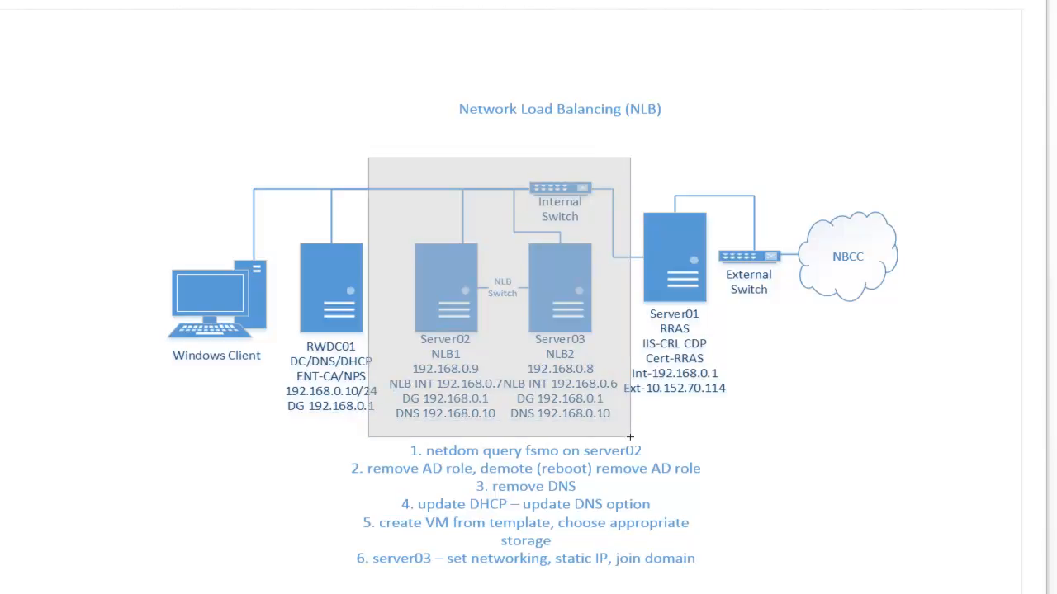
left_click_drag(630, 438, 634, 442)
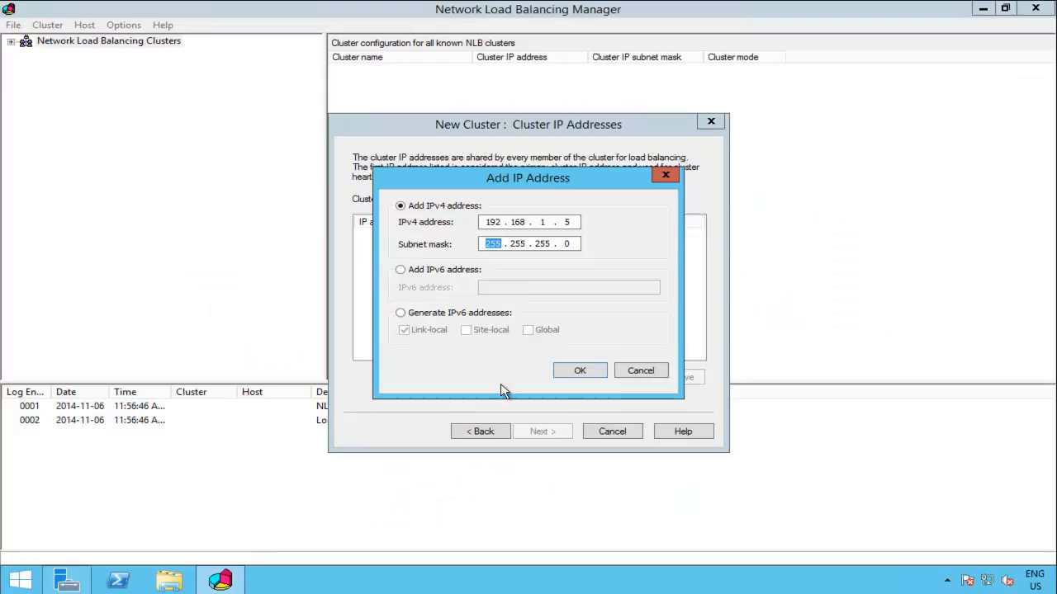
Step: Confirm cluster IP 192.168.1.5 and enter full internet name nlb.bacon.local
left_click(579, 371)
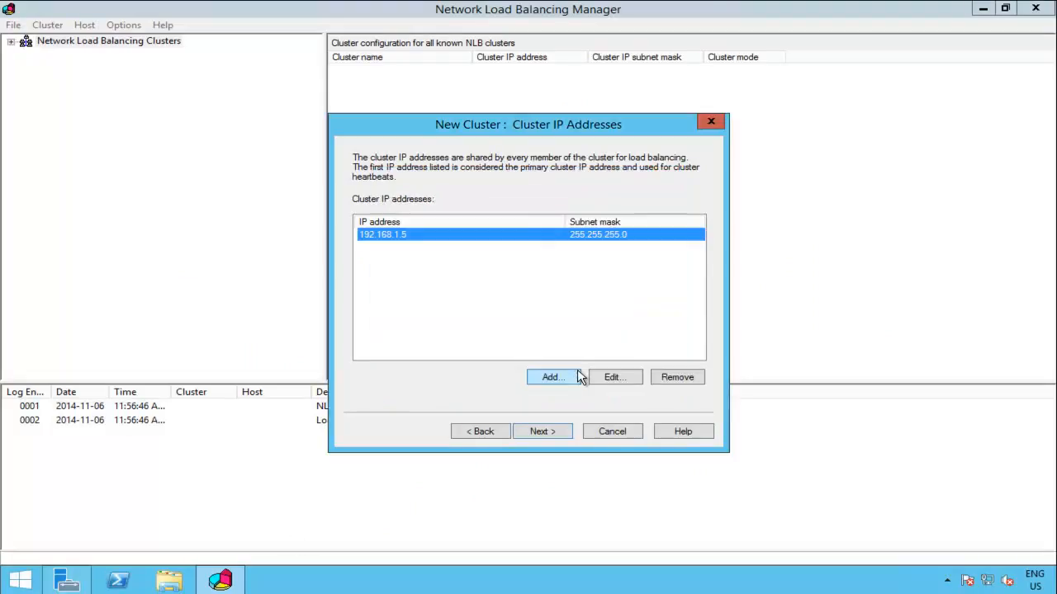
left_click(549, 433)
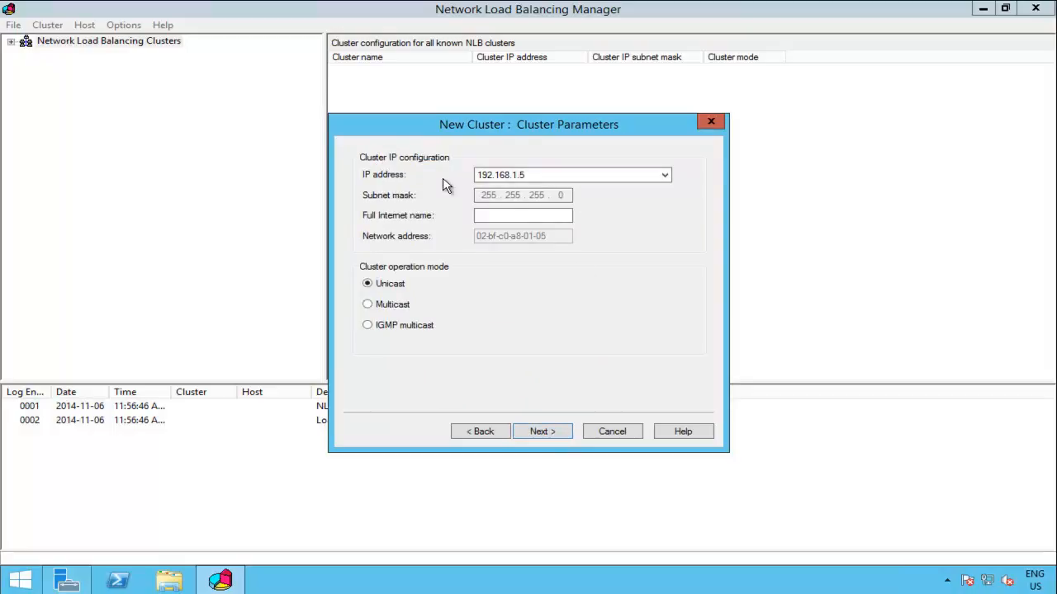
left_click(544, 211)
type("n")
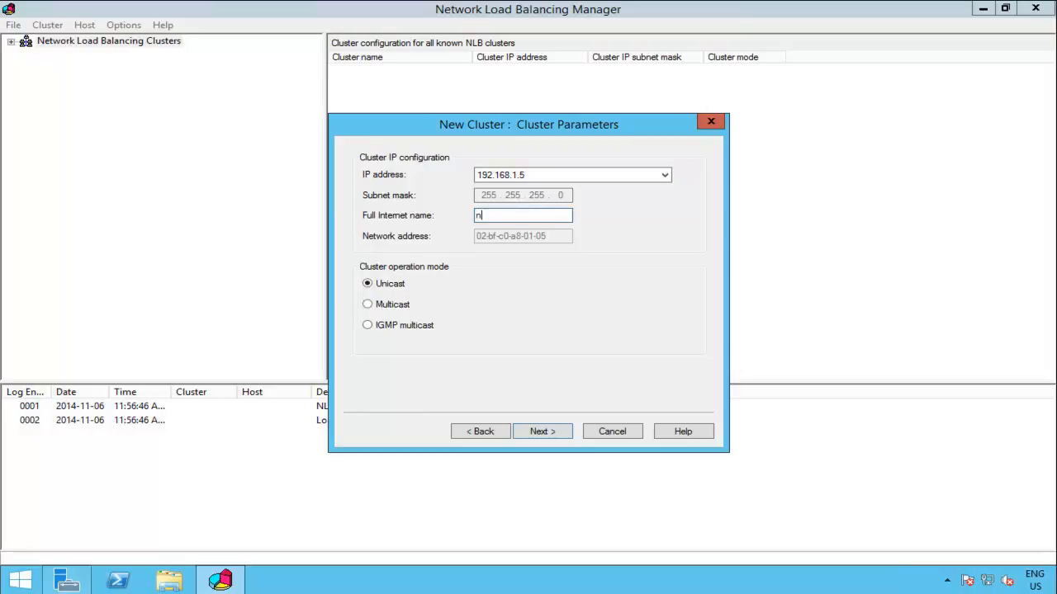
type("lb.bacon.local")
Step: Advance to Port Rules and open the default 0–65535 rule for editing
left_click(551, 432)
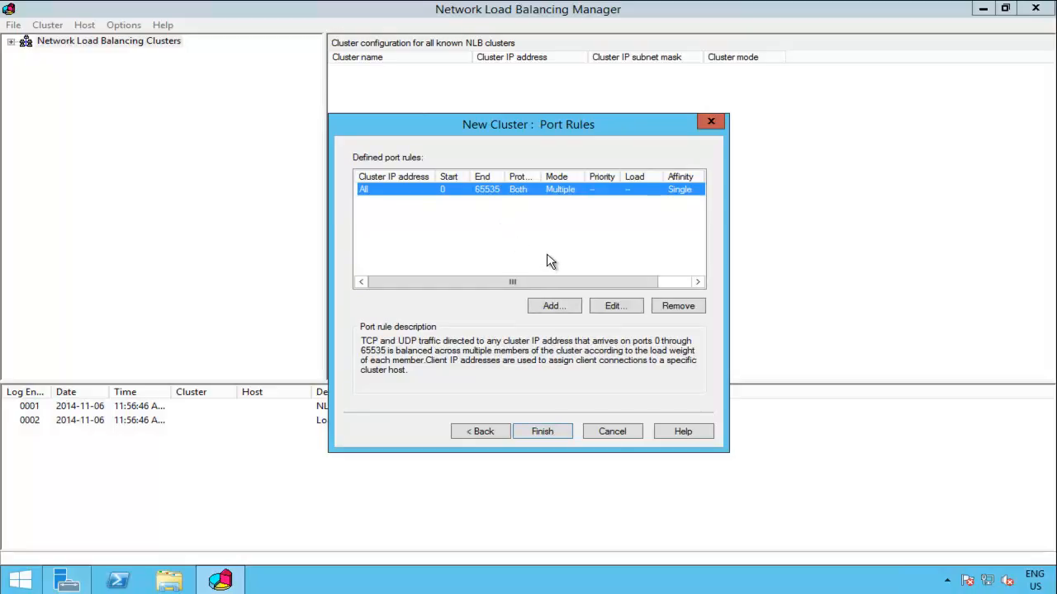
left_click(614, 307)
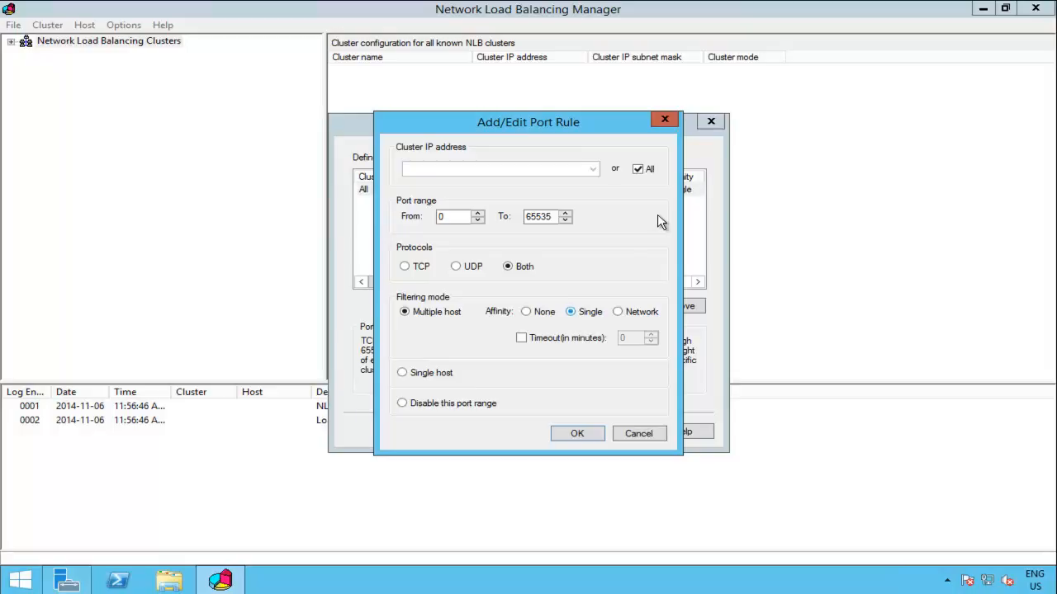
Step: Restrict the port rule to cluster IP 192.168.1.5, ports 80 to 80, Both protocols
left_click(636, 170)
left_click(451, 169)
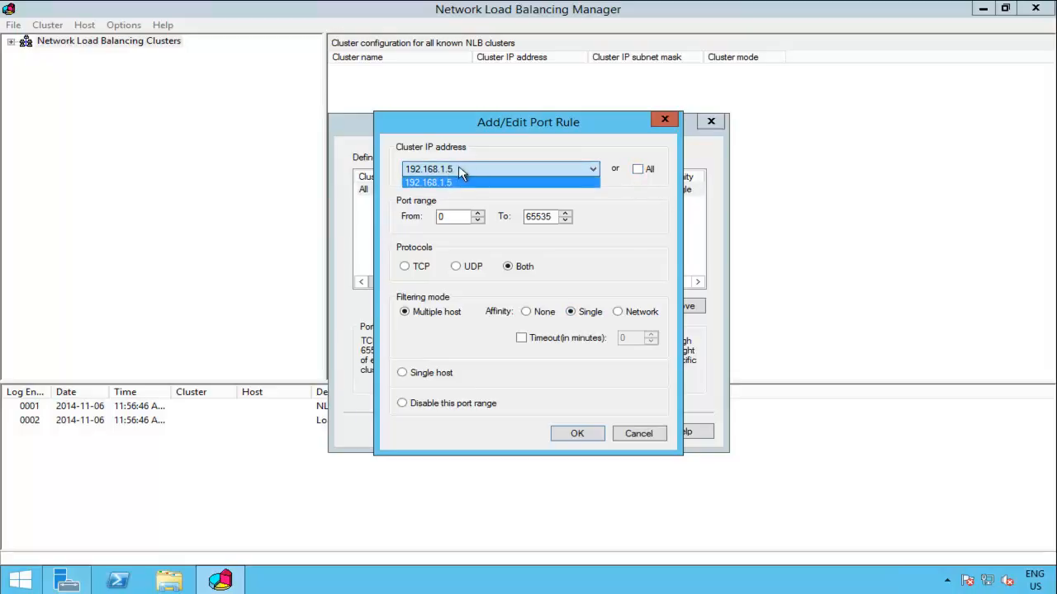
left_click(484, 164)
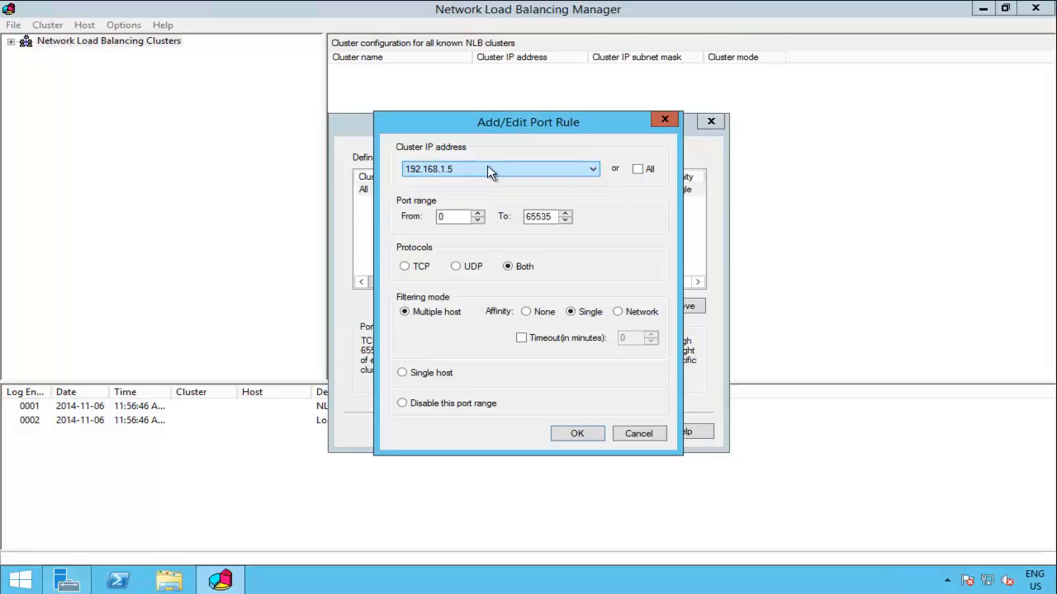
left_click(461, 216)
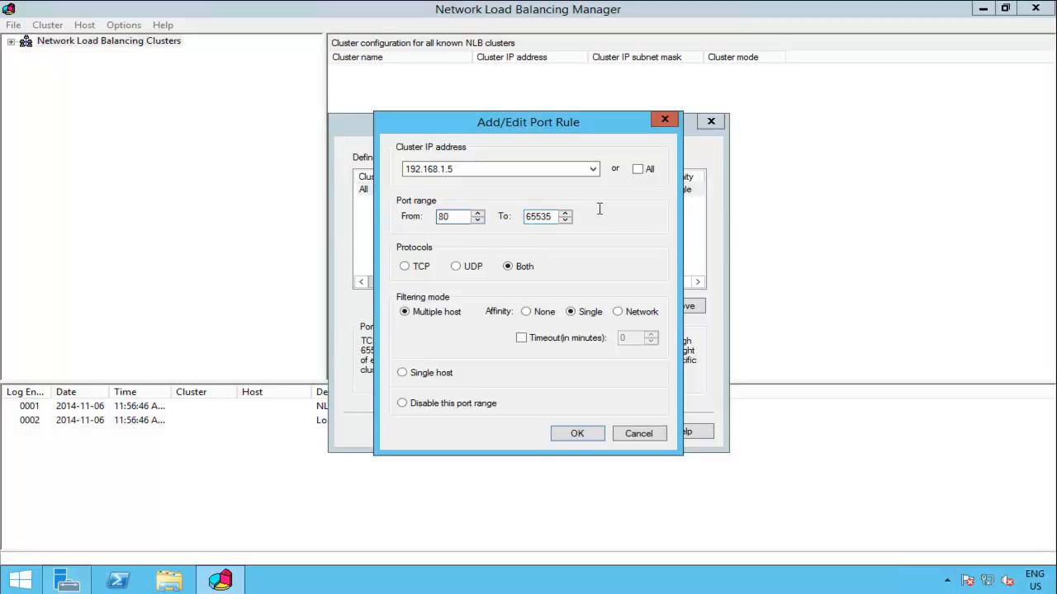
double_click(547, 216)
left_click(546, 214)
double_click(547, 215)
type("80")
left_click(578, 434)
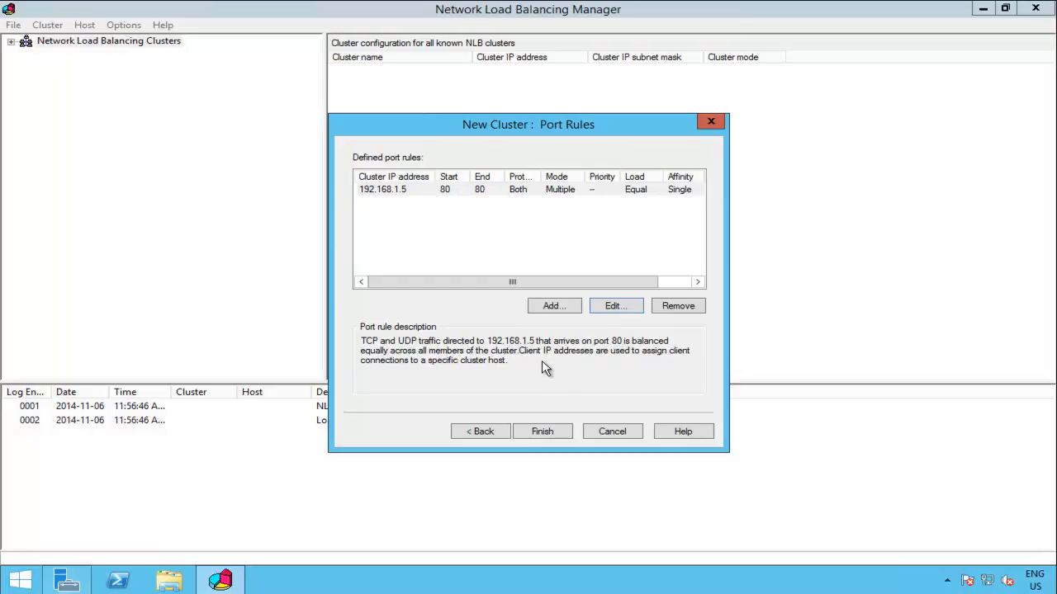
Step: Finish the nlb.bacon.local cluster wizard and review SHANE-IRISH's port rules and host configuration
left_click(556, 439)
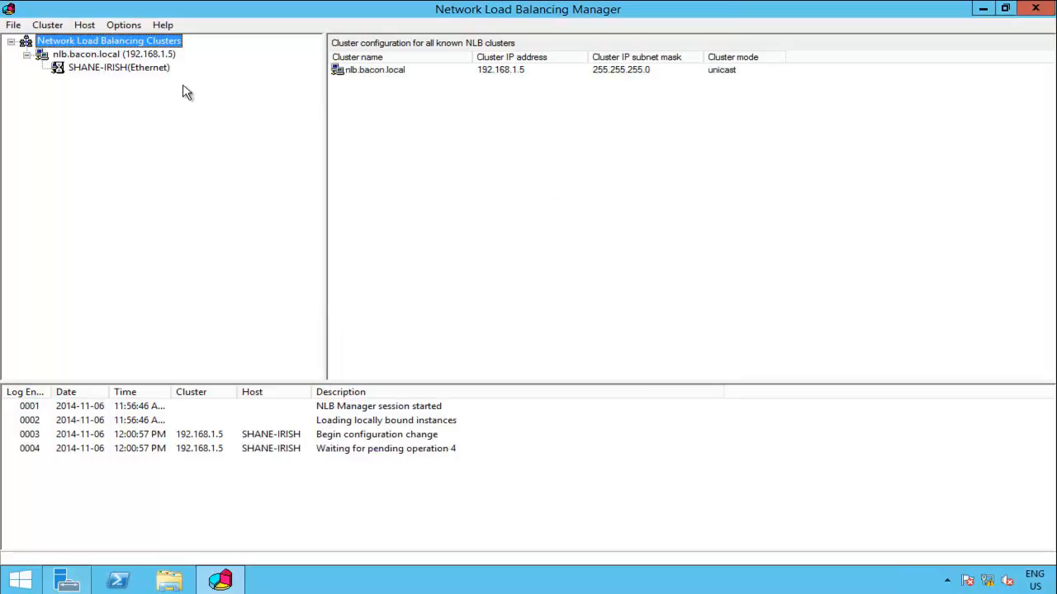
left_click(151, 74)
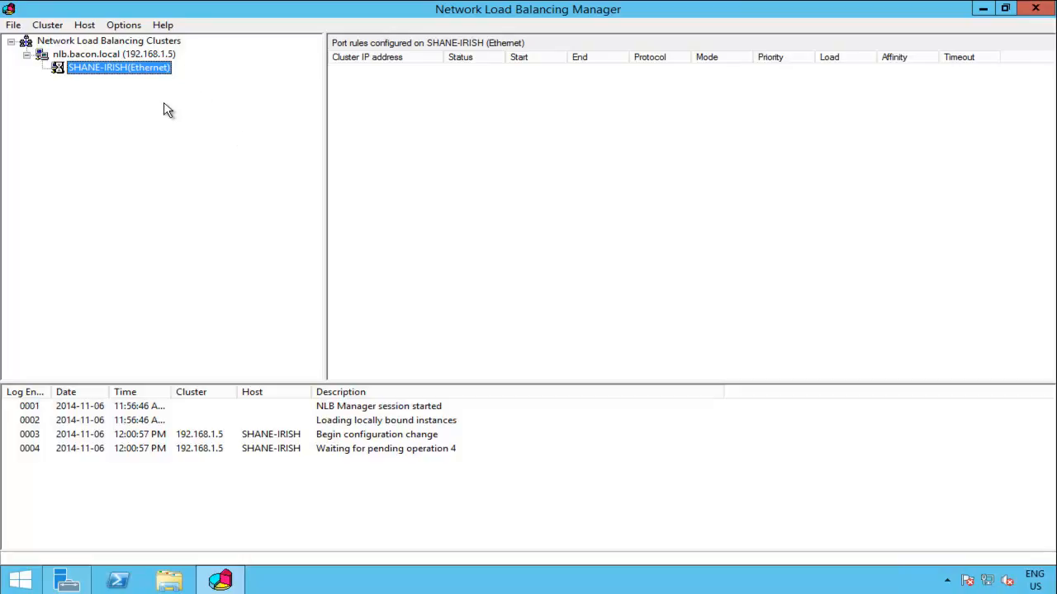
left_click(147, 56)
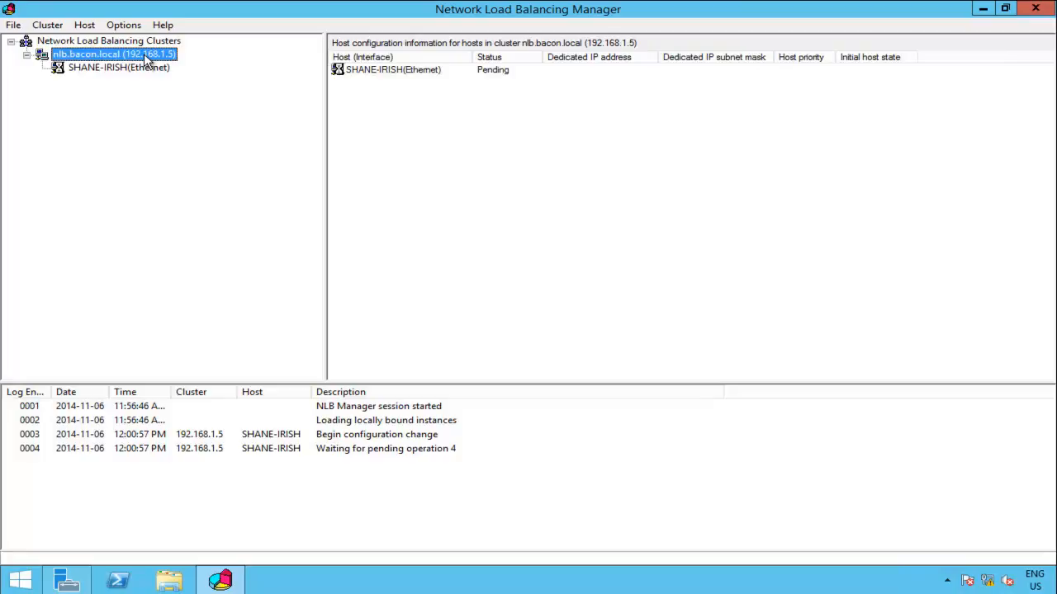
left_click(95, 71)
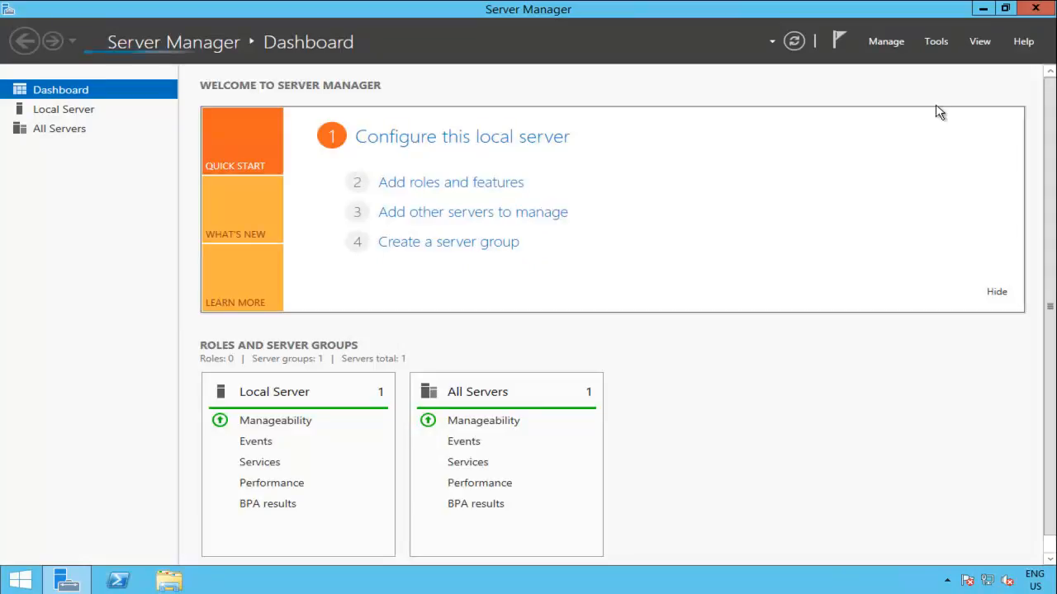
Step: Launch Network Load Balancing Manager from Tools and glance at its cluster options without choosing
left_click(946, 42)
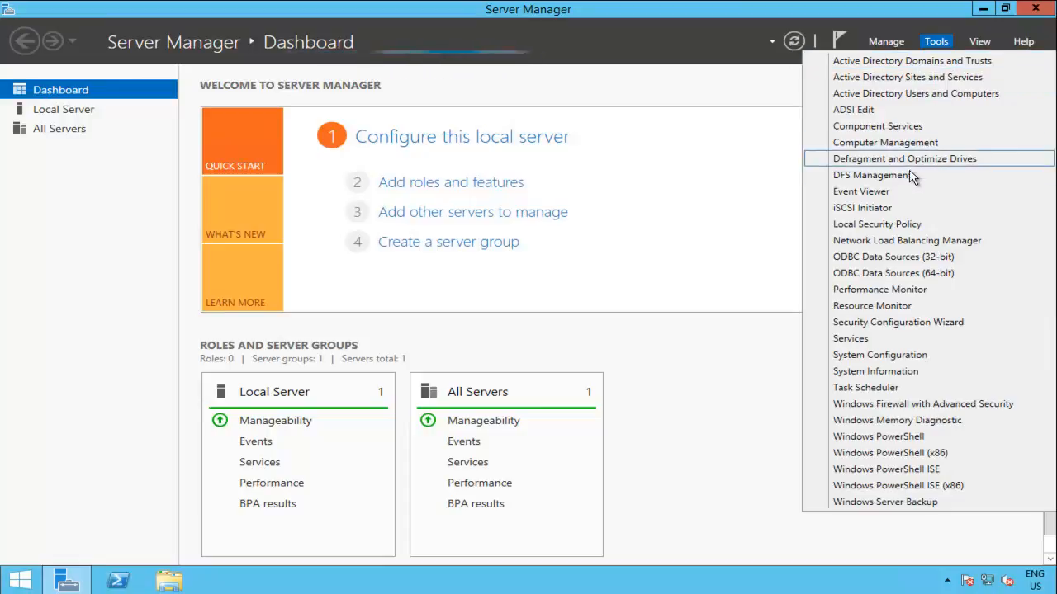
left_click(918, 242)
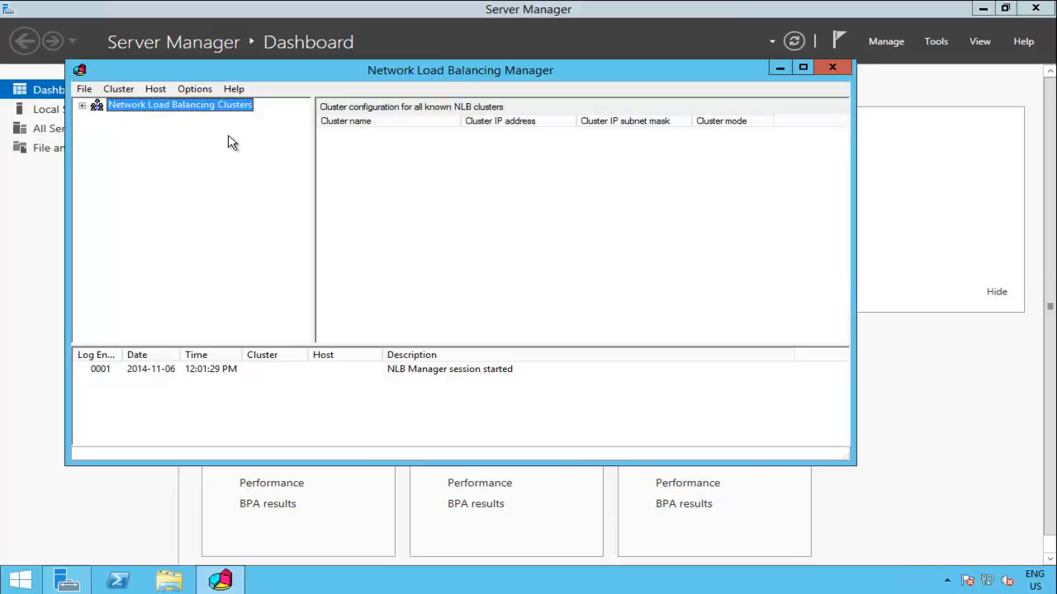
right_click(185, 105)
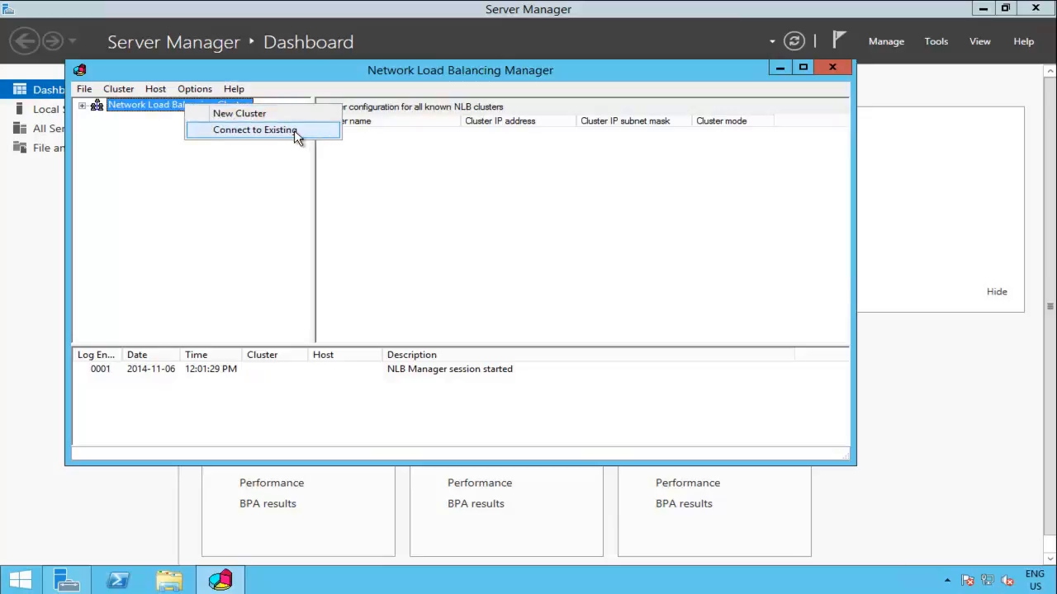
left_click(283, 235)
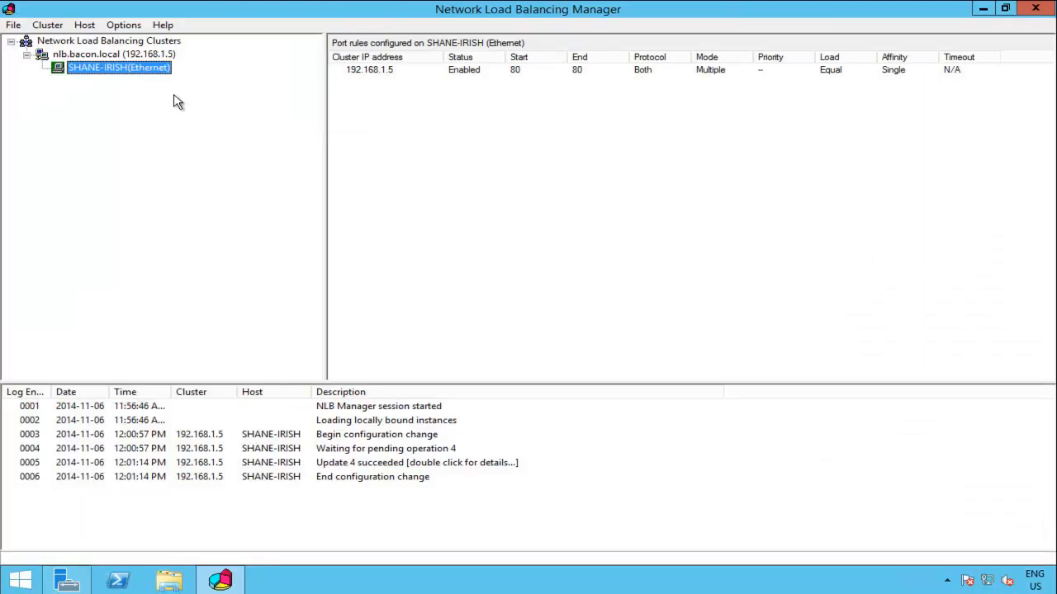
Step: Select nlb.bacon.local to see SHANE-IRISH converged, then bring up its Add Host menu
left_click(137, 58)
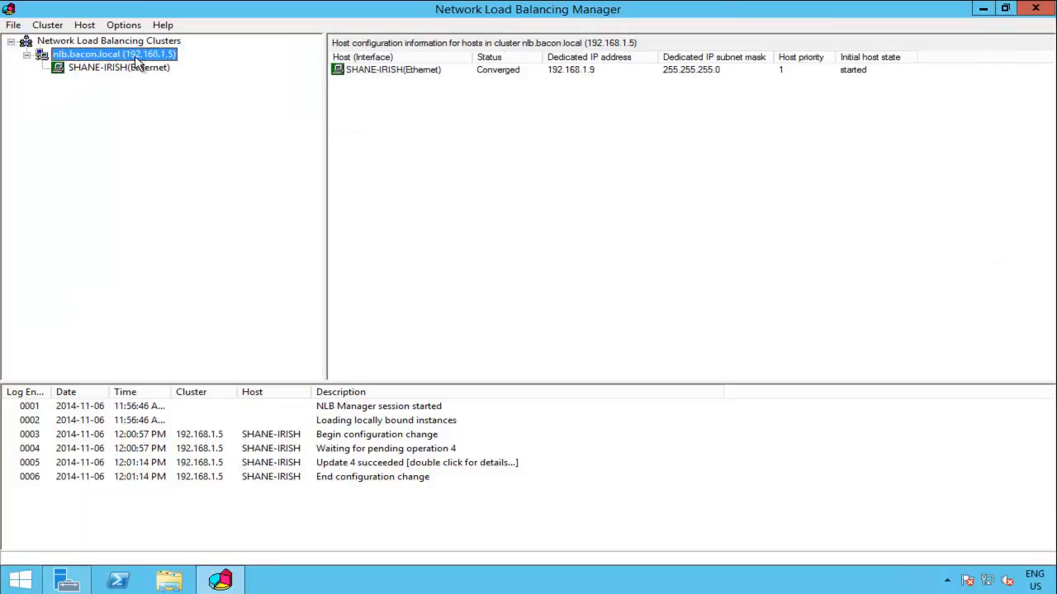
right_click(136, 59)
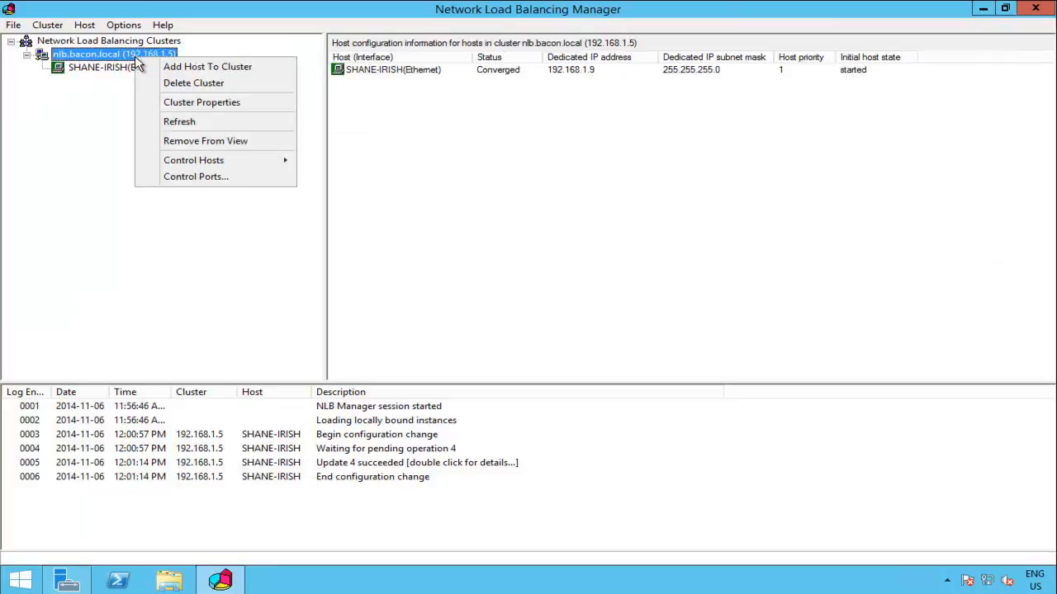
Step: Add host shane-jowl to nlb.bacon.local with priority 2, keeping the existing port 80 rule
left_click(260, 73)
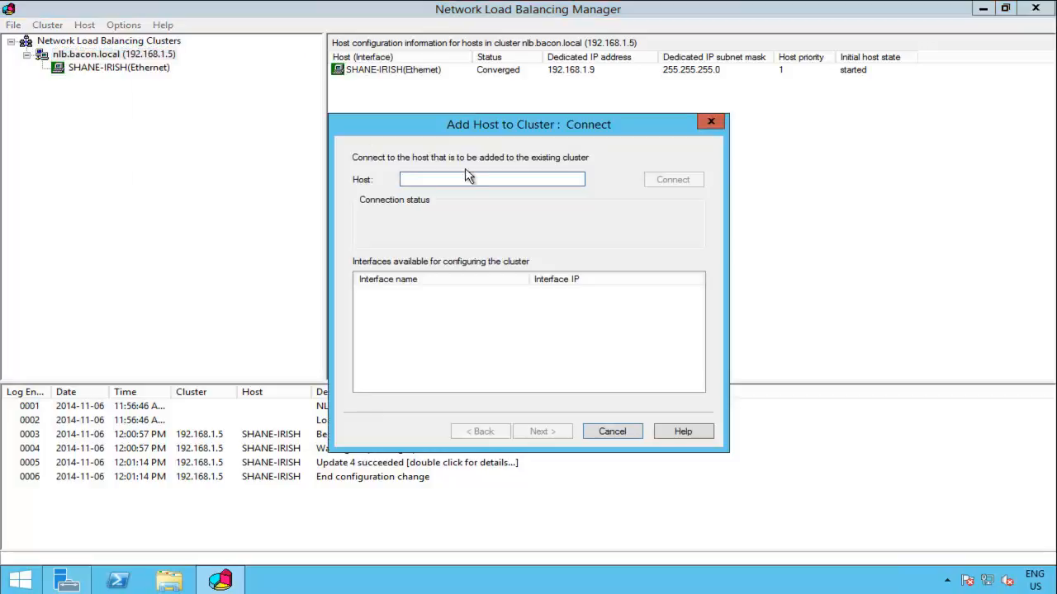
type("shane-jowl")
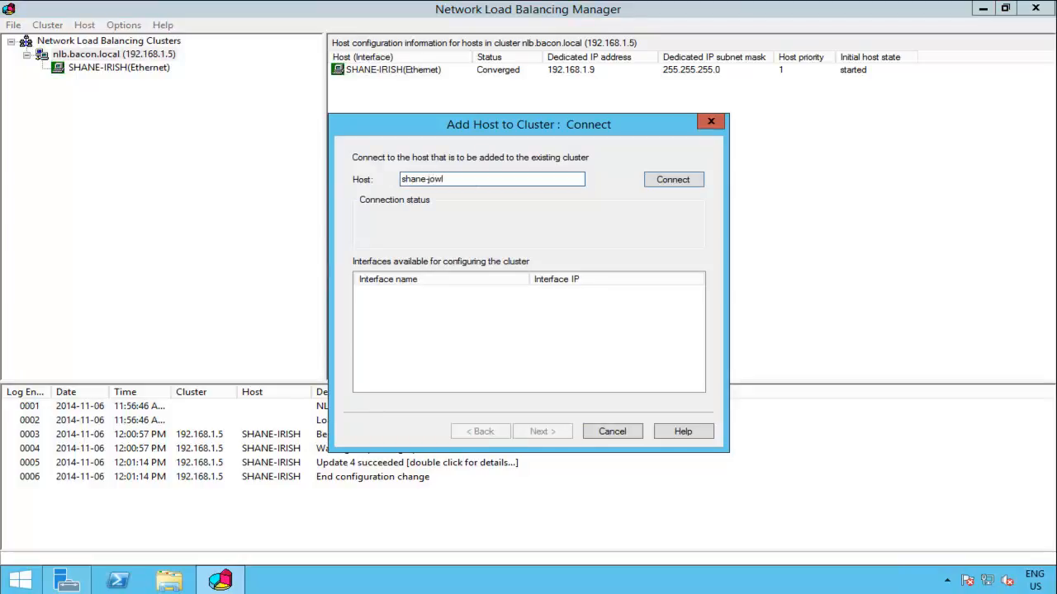
key("Return")
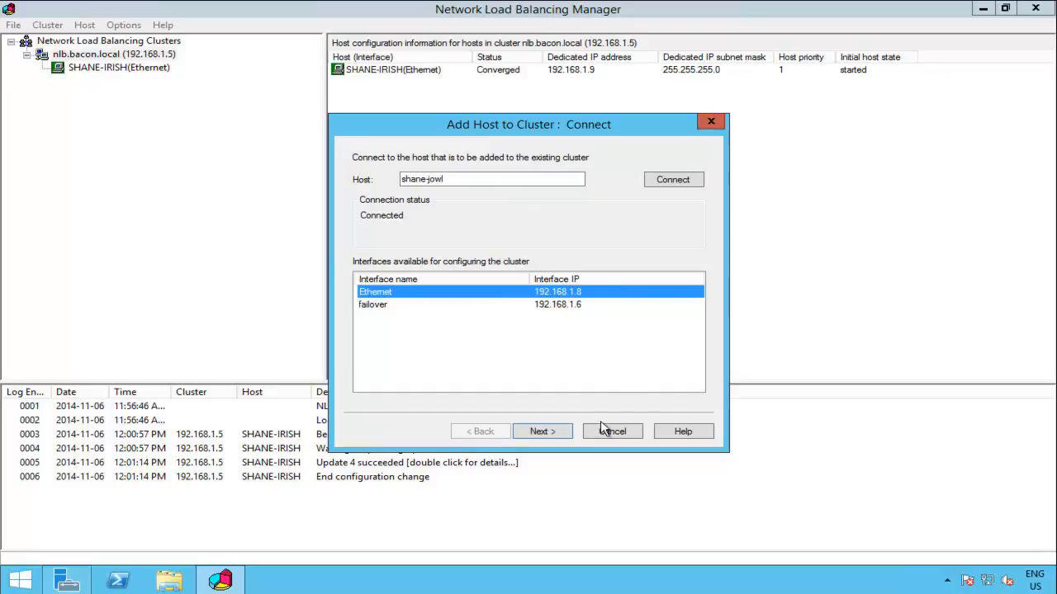
left_click(556, 440)
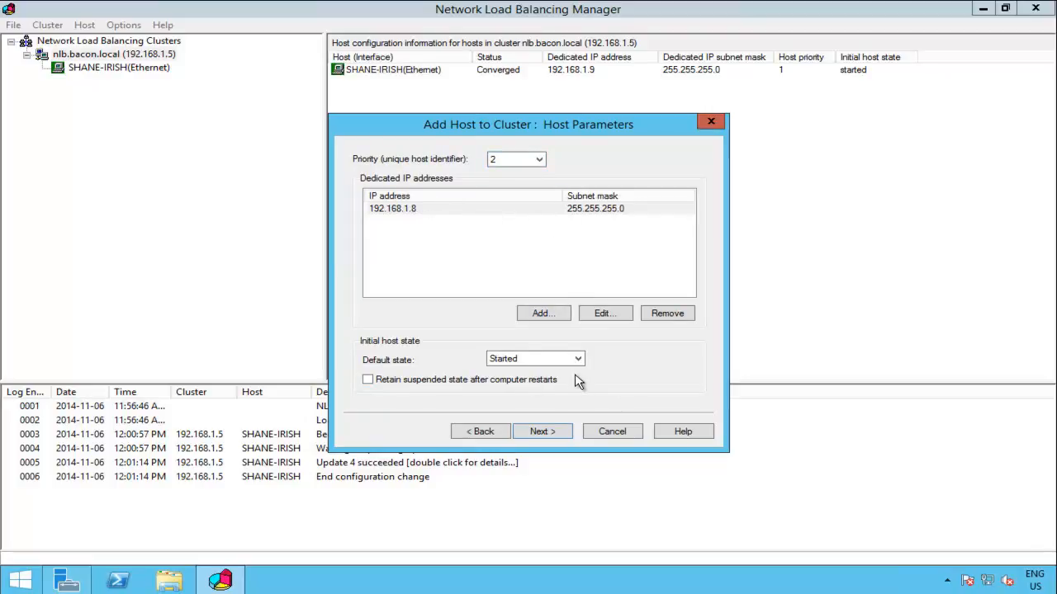
left_click(554, 431)
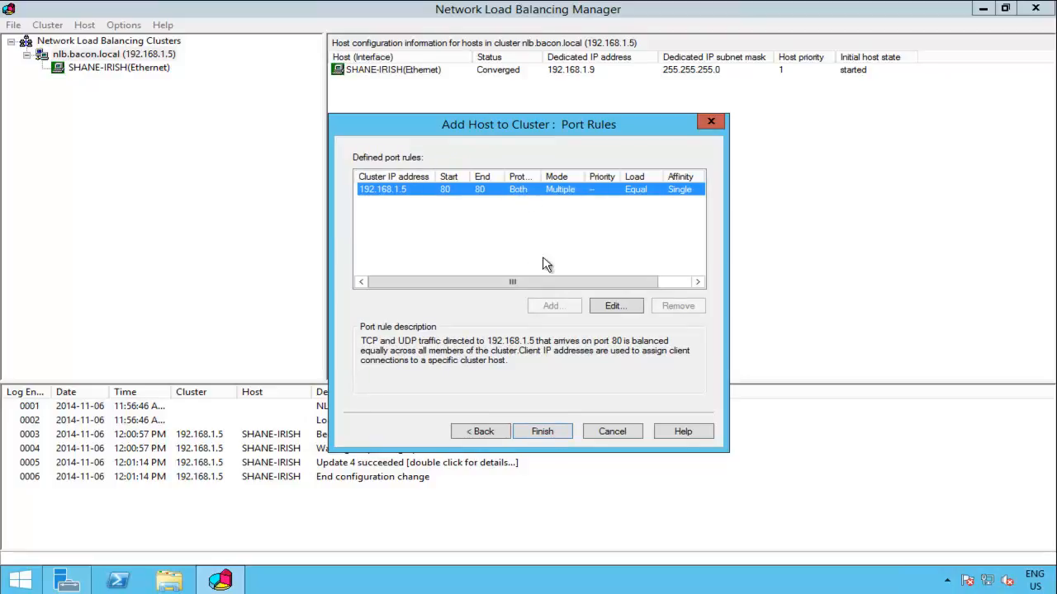
left_click(615, 307)
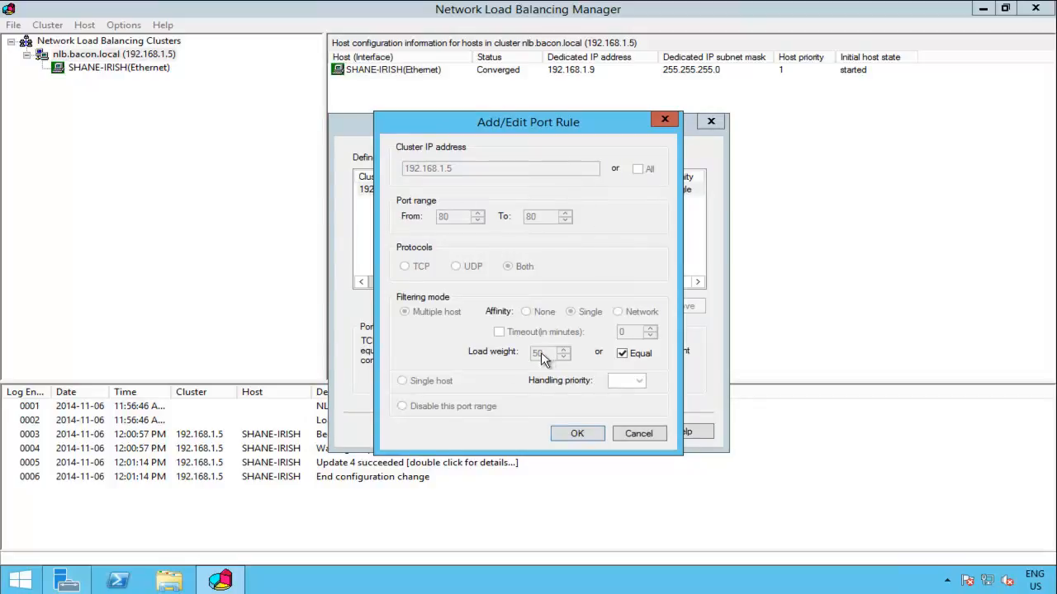
left_click(640, 434)
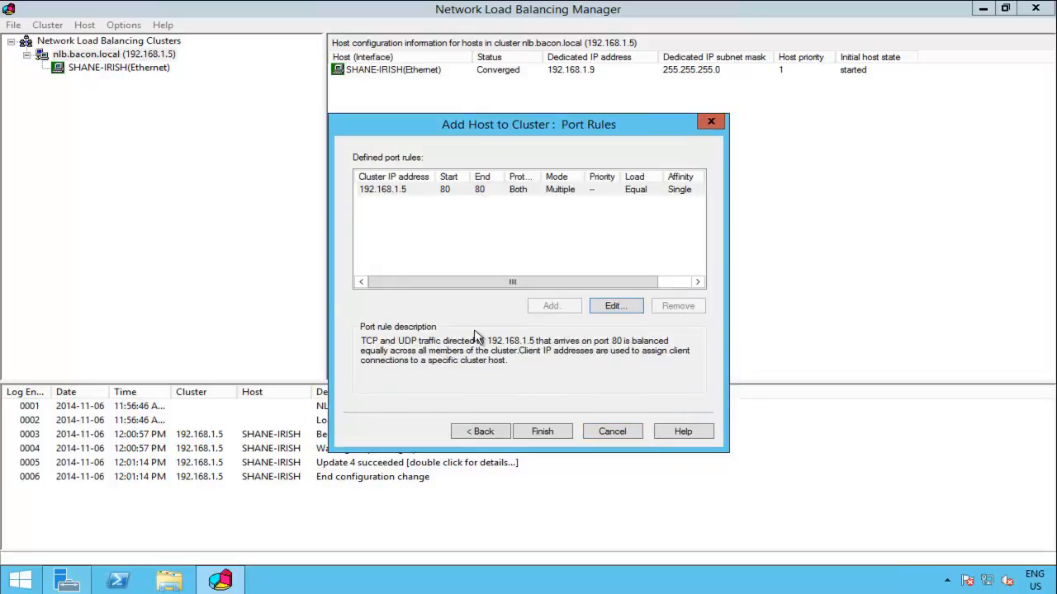
left_click(543, 432)
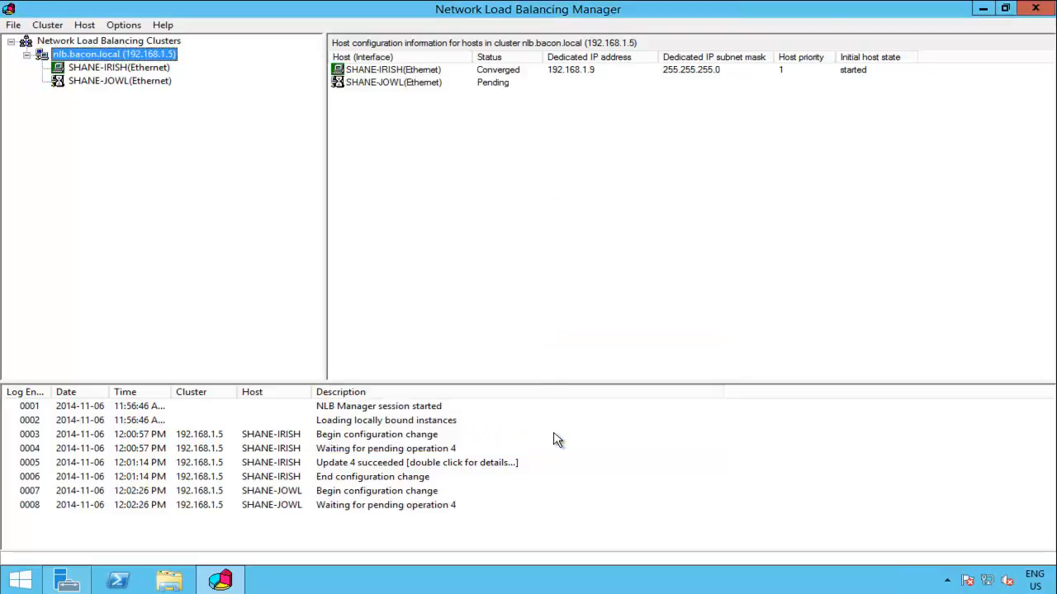
Step: View the new SHANE-JOWL host, then unlock the session with the administrator password
left_click(119, 82)
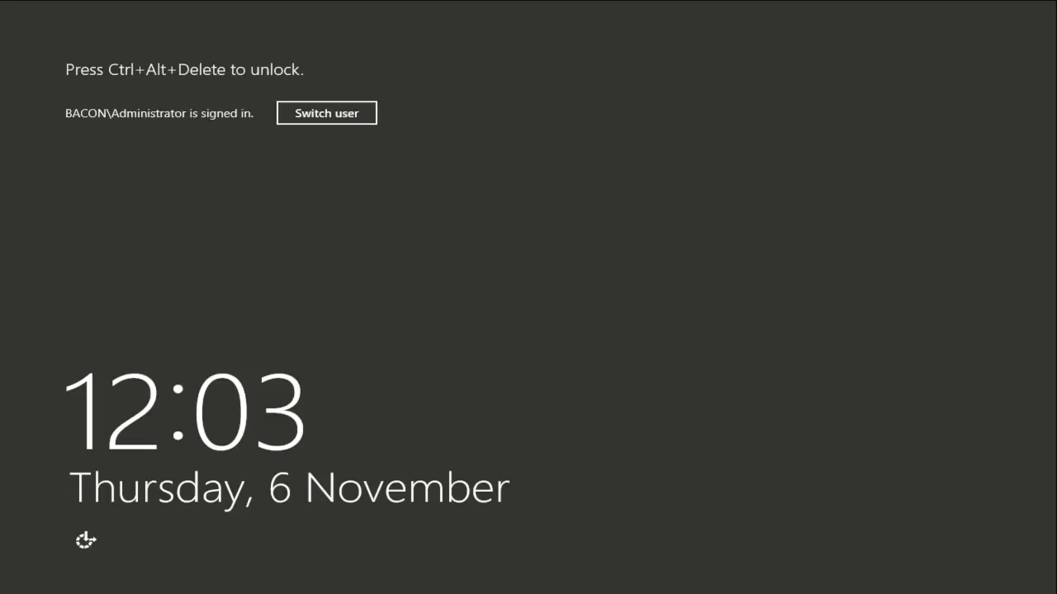
key("ctrl+alt+Delete")
type("P@ssw0rd")
key("Return")
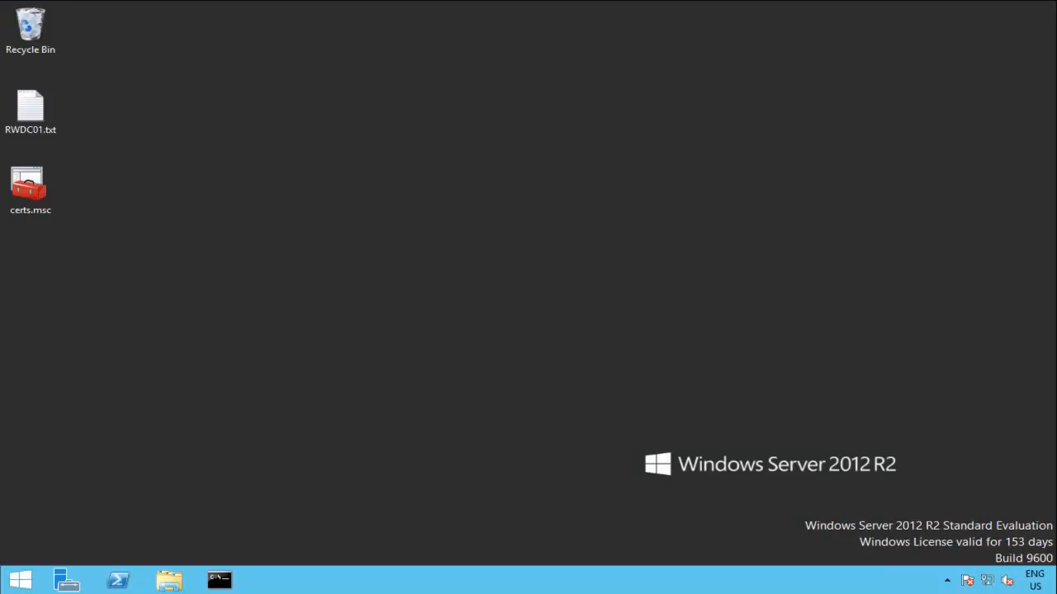
left_click(66, 580)
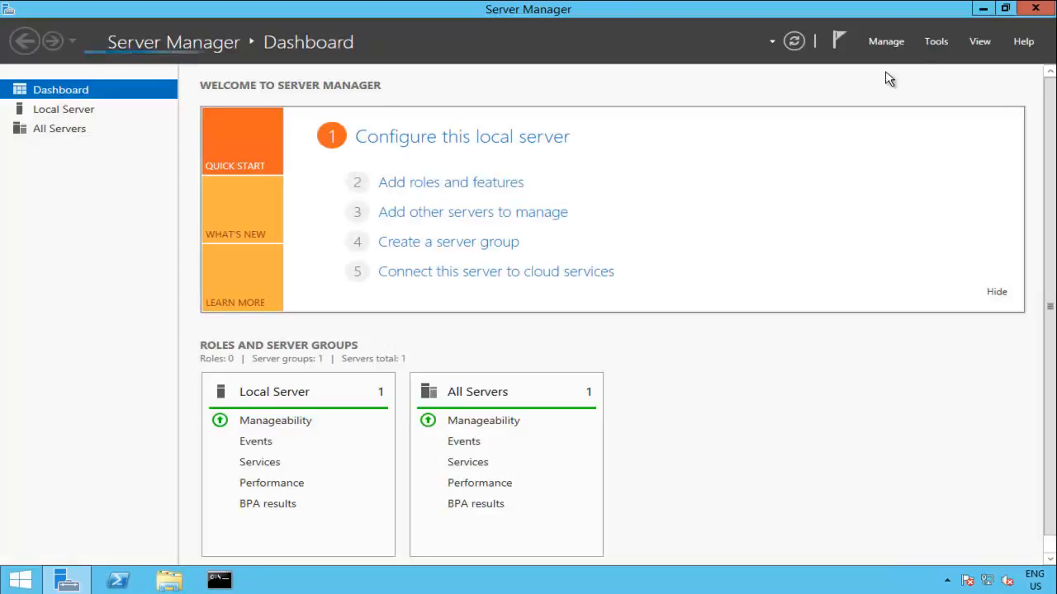
Step: Open DNS Manager from Tools and expand the bacon.local zone
left_click(936, 41)
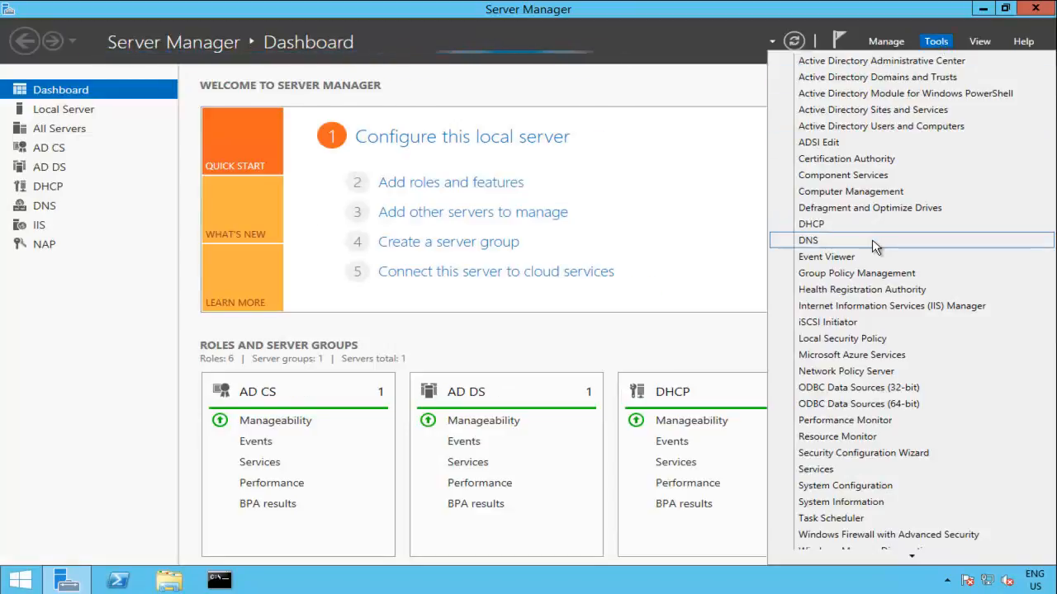
left_click(873, 241)
double_click(288, 95)
Step: Create host (A) record nlb pointing to 192.168.1.5 in bacon.local and check it
right_click(317, 359)
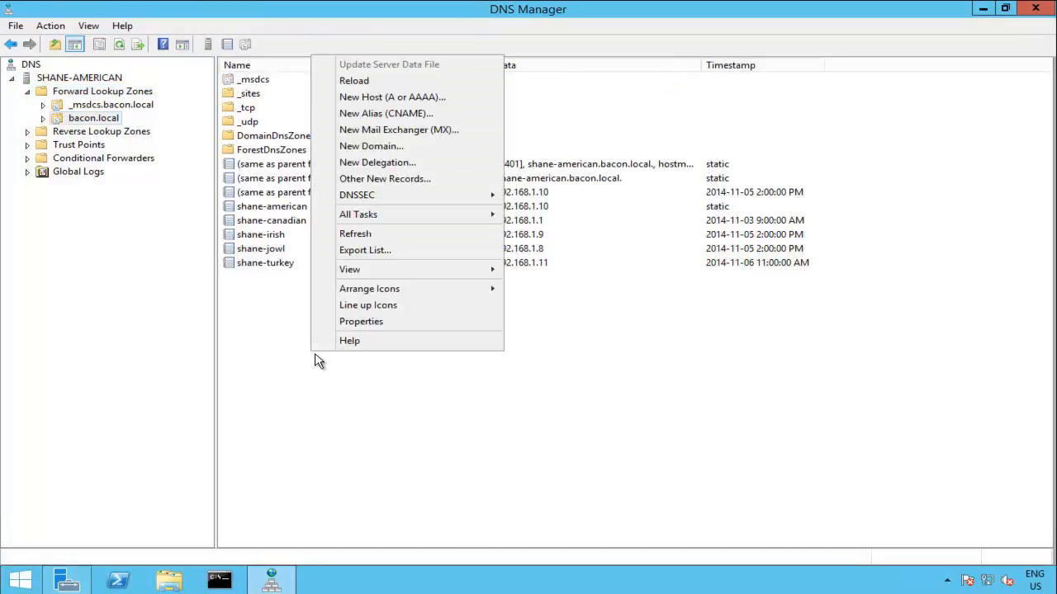
left_click(434, 96)
type("nlb")
key("Tab")
key("Tab")
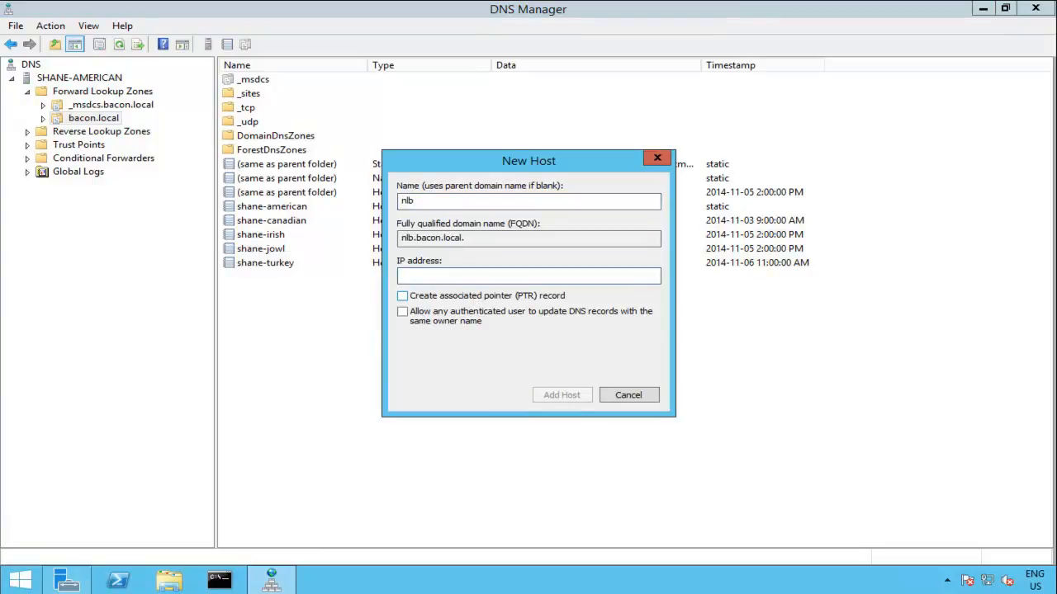
type("192.168.1.5")
left_click(436, 302)
left_click(570, 396)
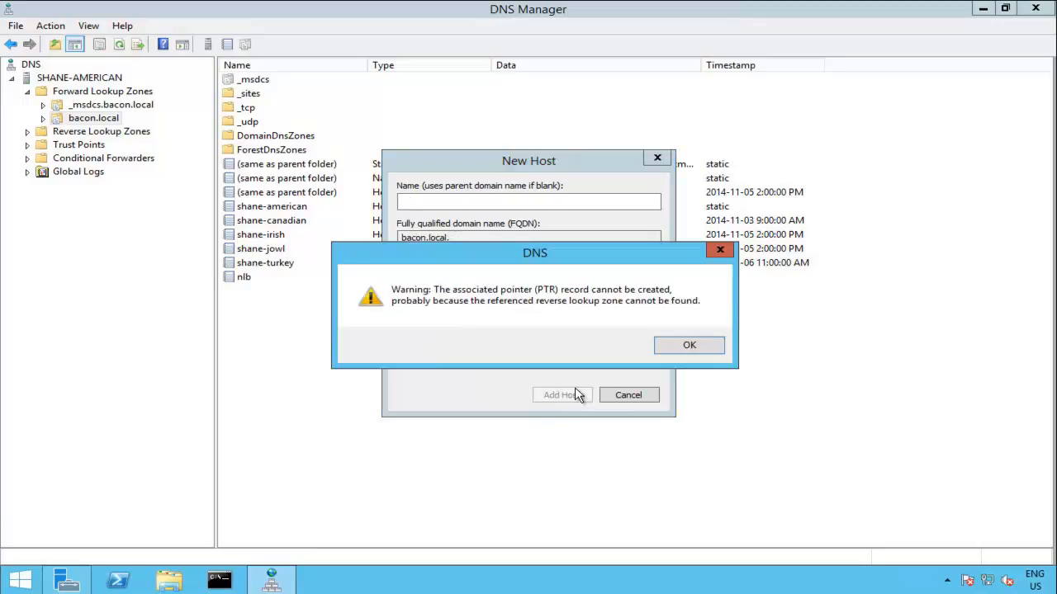
left_click(692, 345)
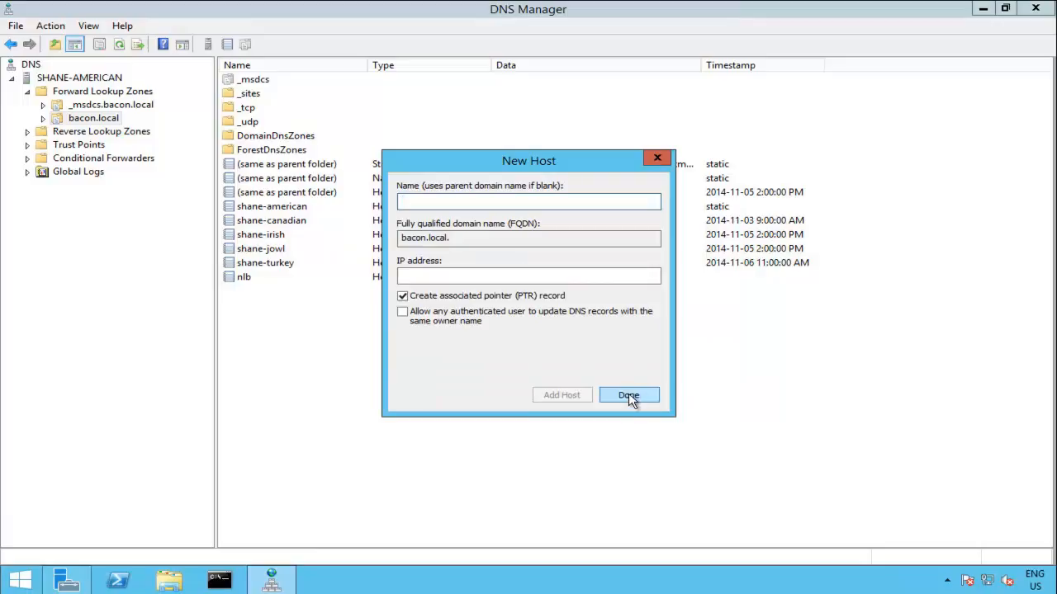
left_click(629, 398)
left_click(253, 279)
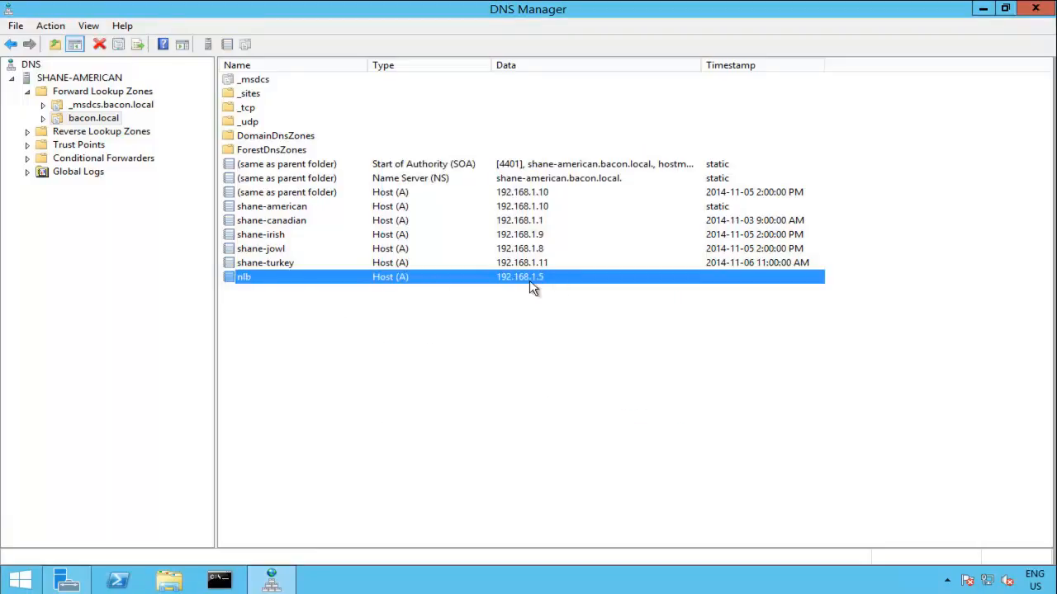
Step: In Command Prompt, ping nlb.bacon.local and list the ARP table with arp -a
left_click(222, 581)
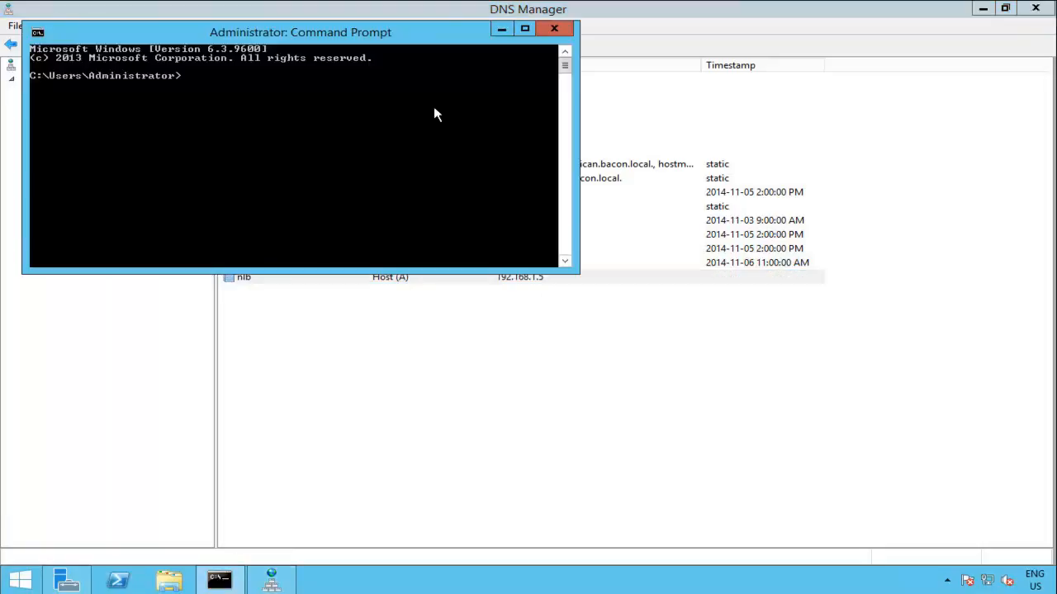
left_click_drag(357, 41, 547, 139)
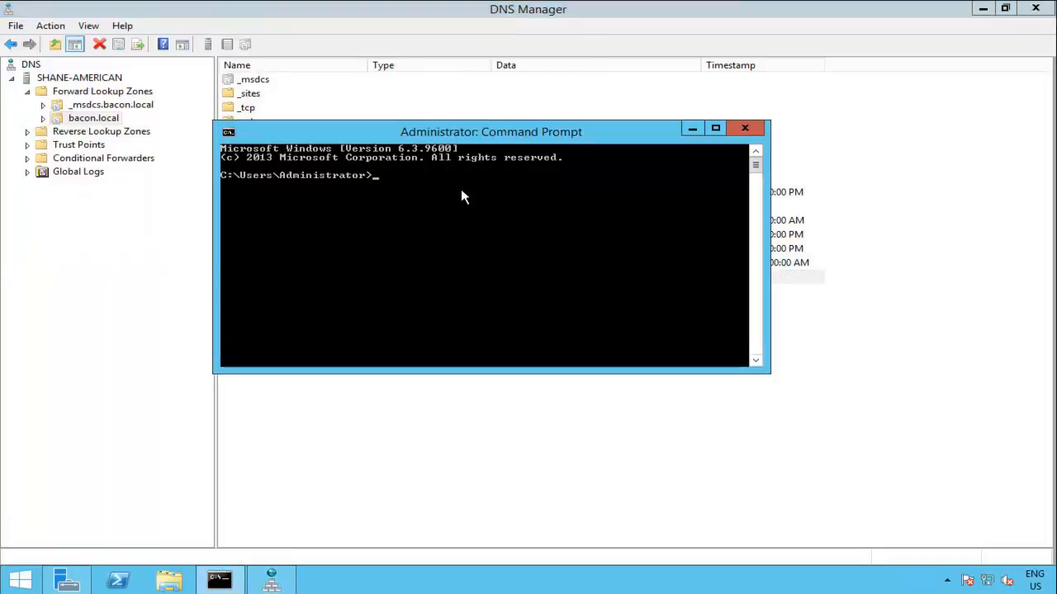
type("n")
type("ing nlb.baon.local")
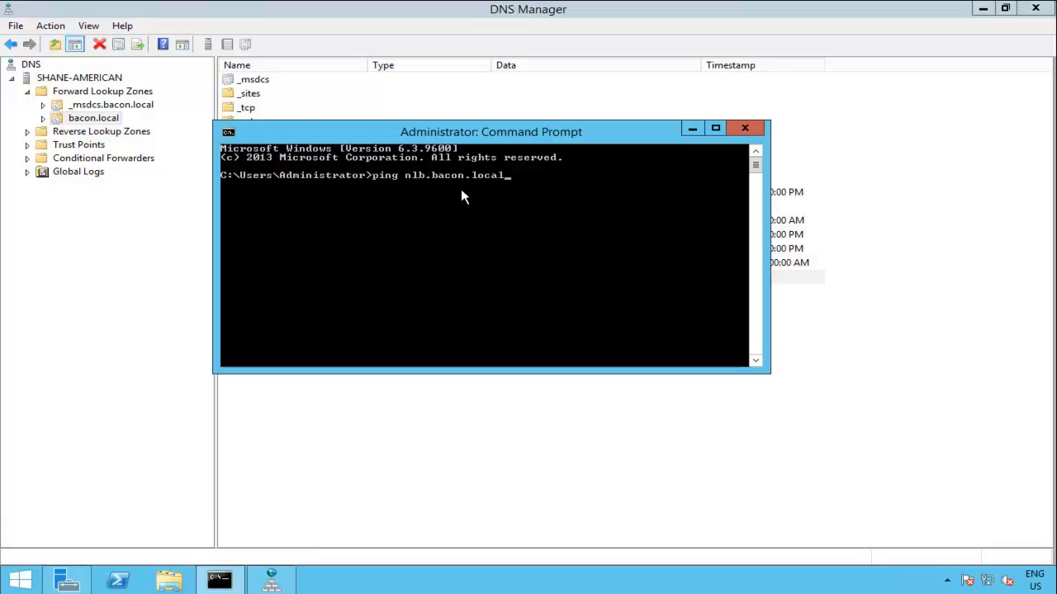
key("Return")
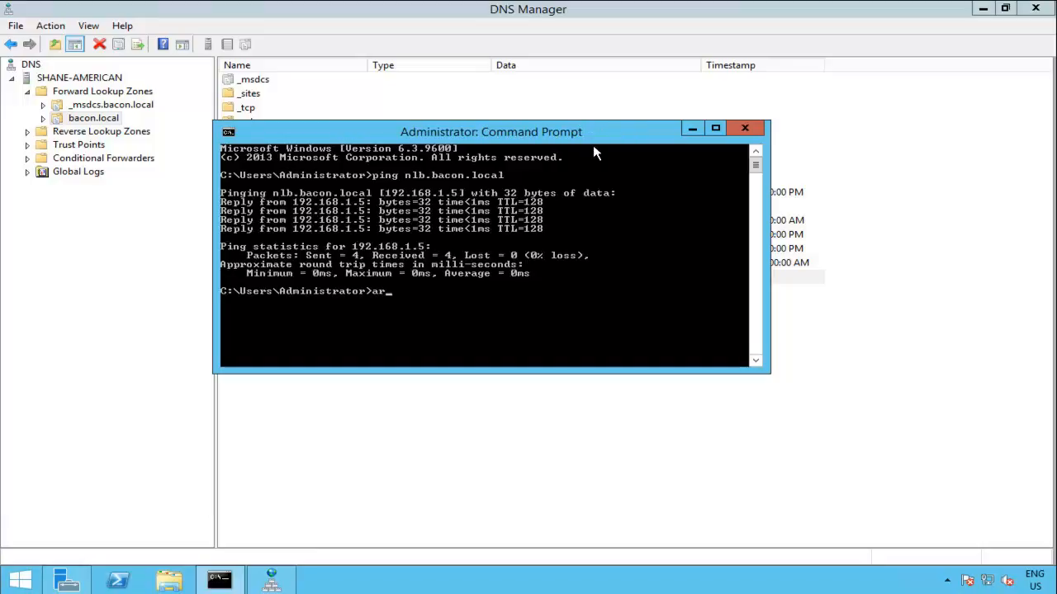
key("Return")
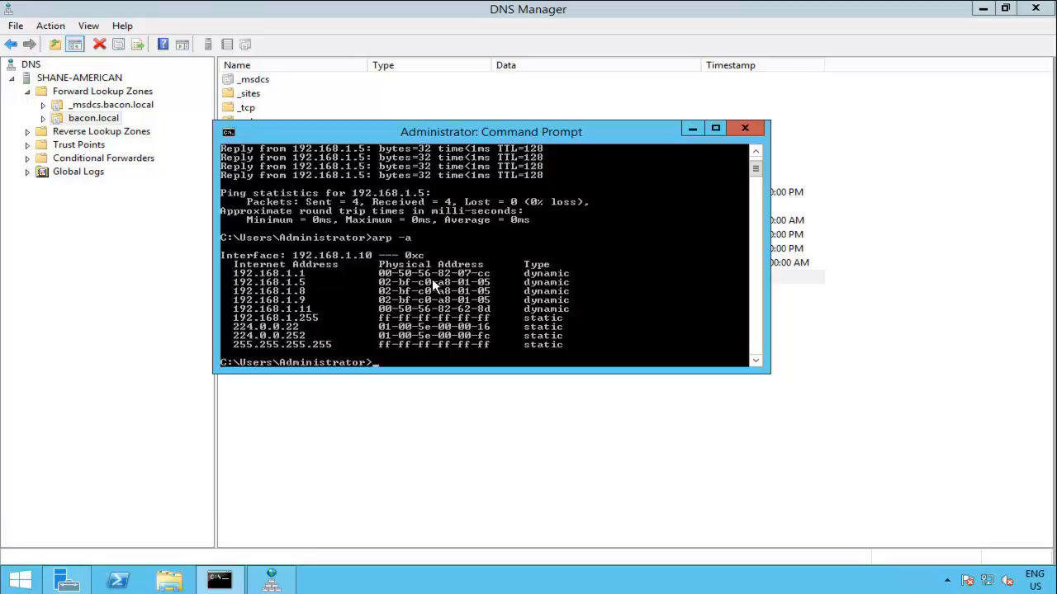
Step: Close Command Prompt and minimize DNS Manager to reveal Server Manager
left_click(756, 132)
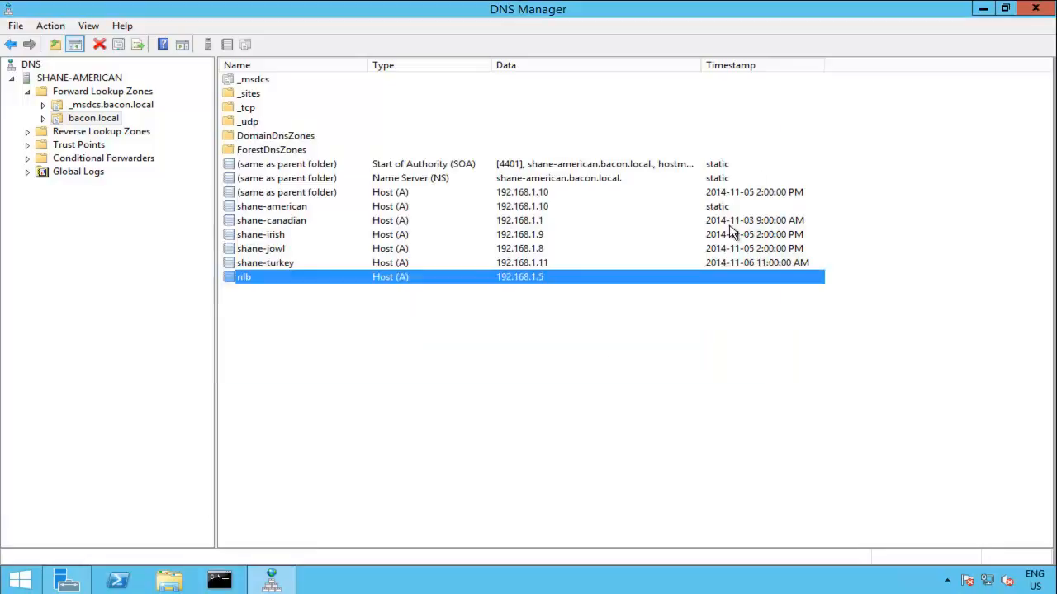
left_click(496, 389)
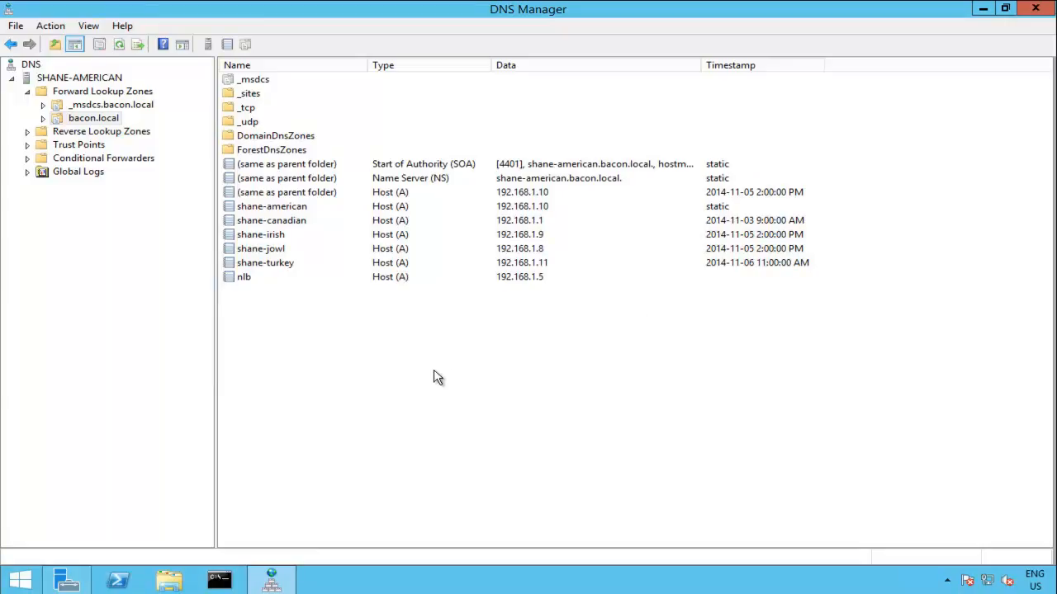
left_click(984, 10)
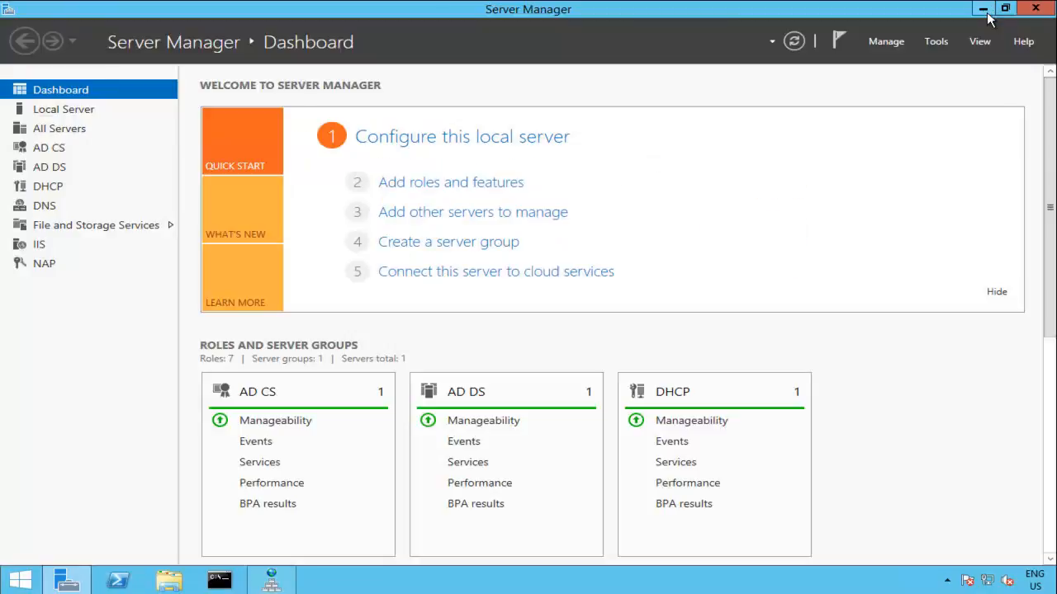
left_click(20, 582)
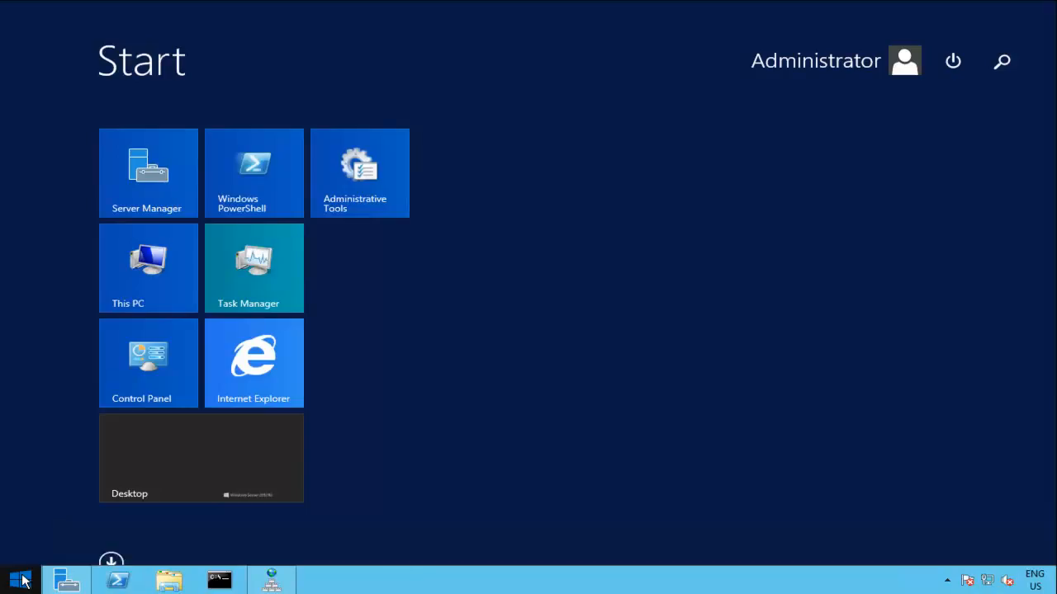
left_click(256, 354)
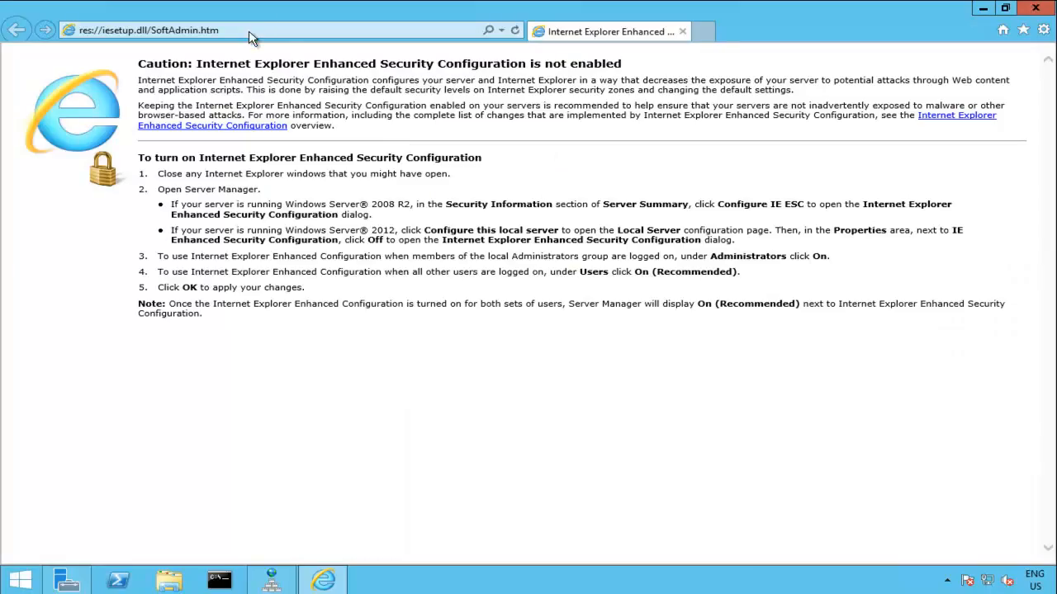
left_click(250, 30)
type("http")
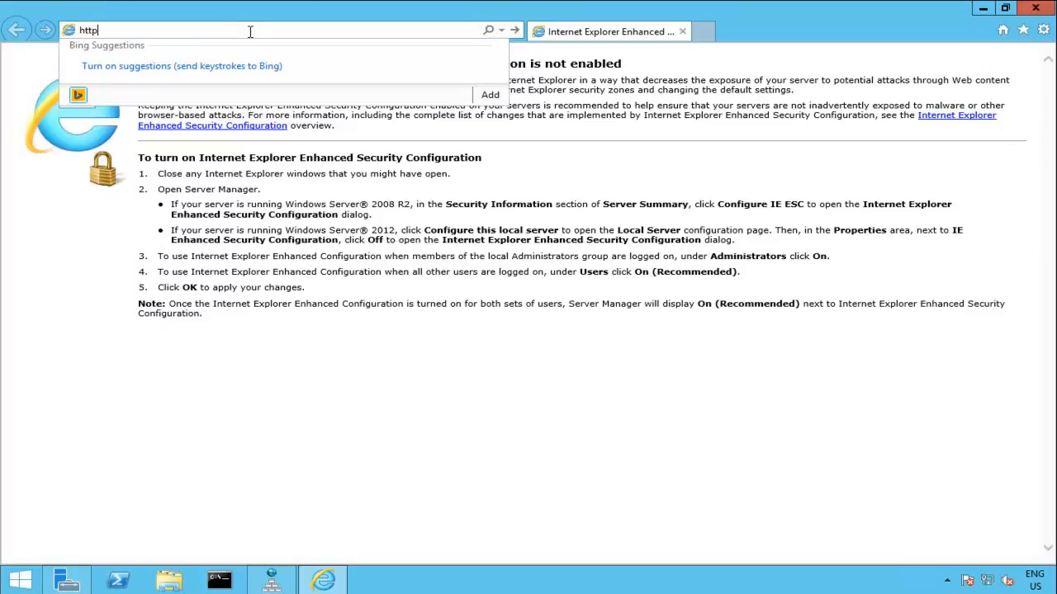
type("://nlb")
key("BackSpace")
type("lbn.")
type("bacon.local")
key("Return")
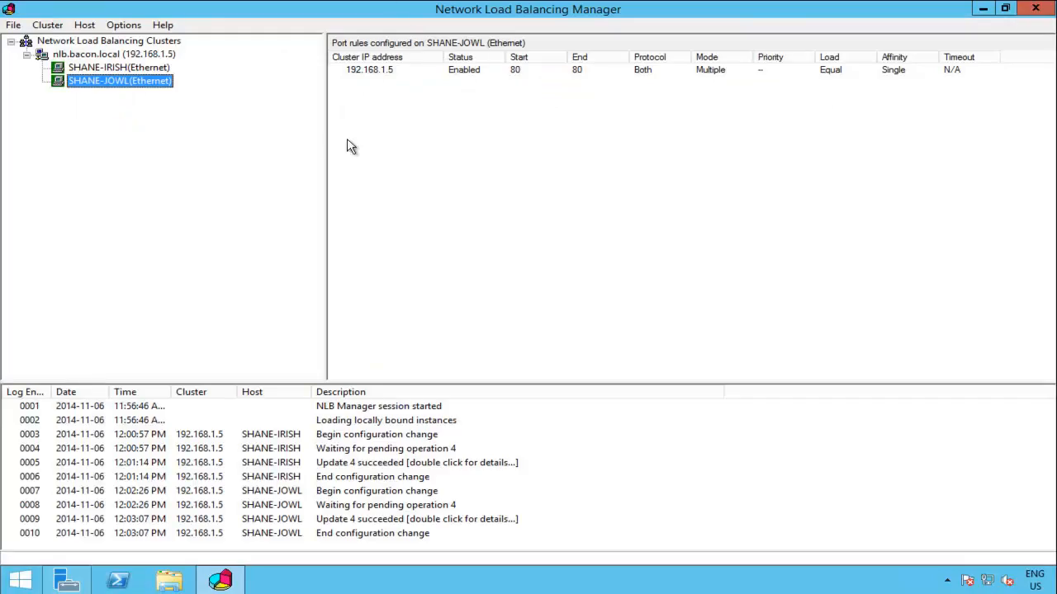
Step: Launch Add Roles and Features from Server Manager and advance to the server roles page
left_click(987, 10)
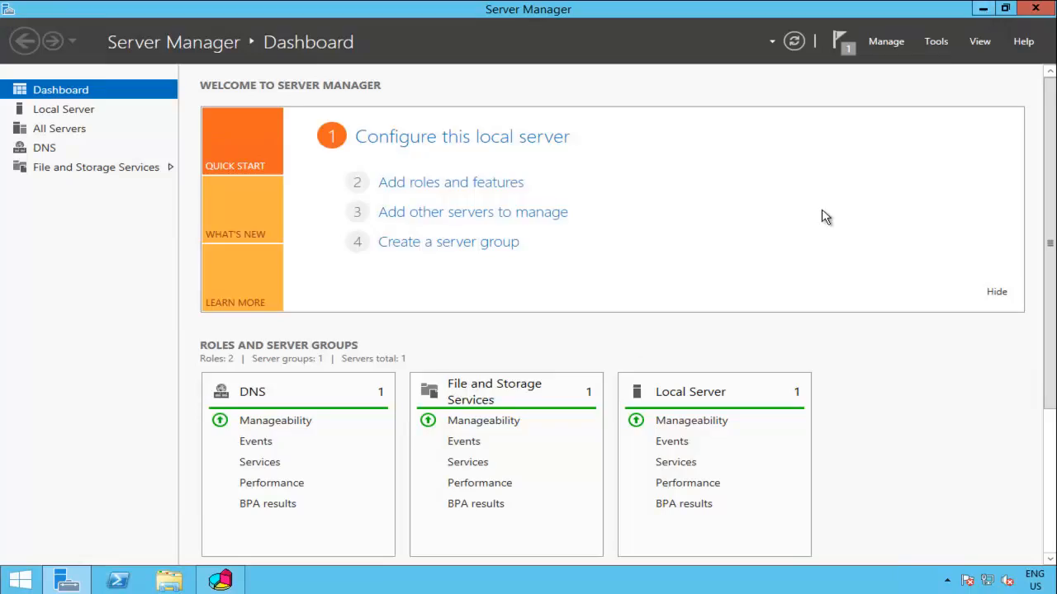
left_click(886, 42)
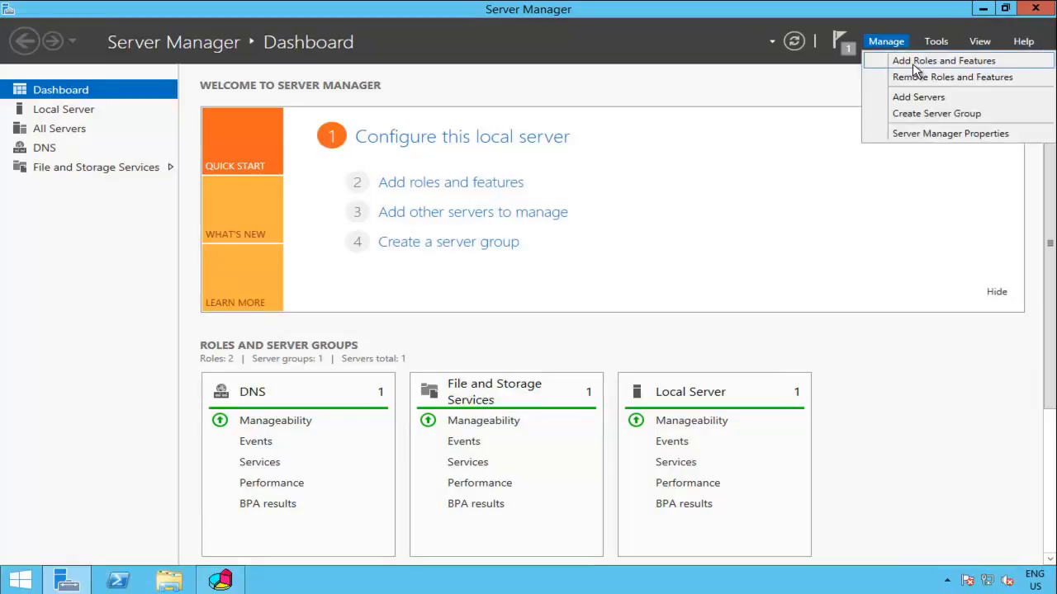
left_click(911, 64)
left_click(565, 505)
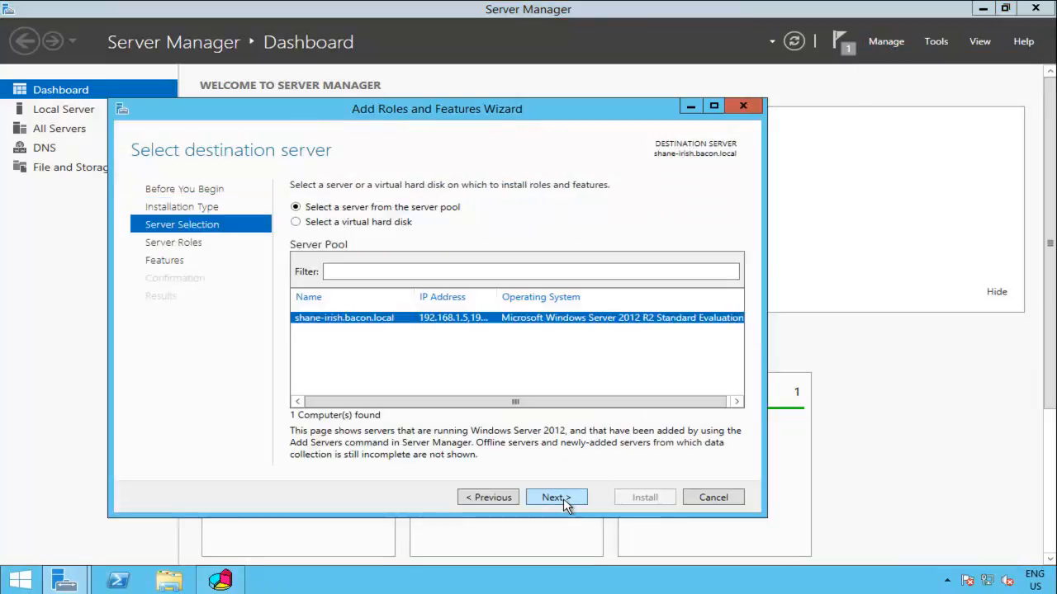
left_click(565, 506)
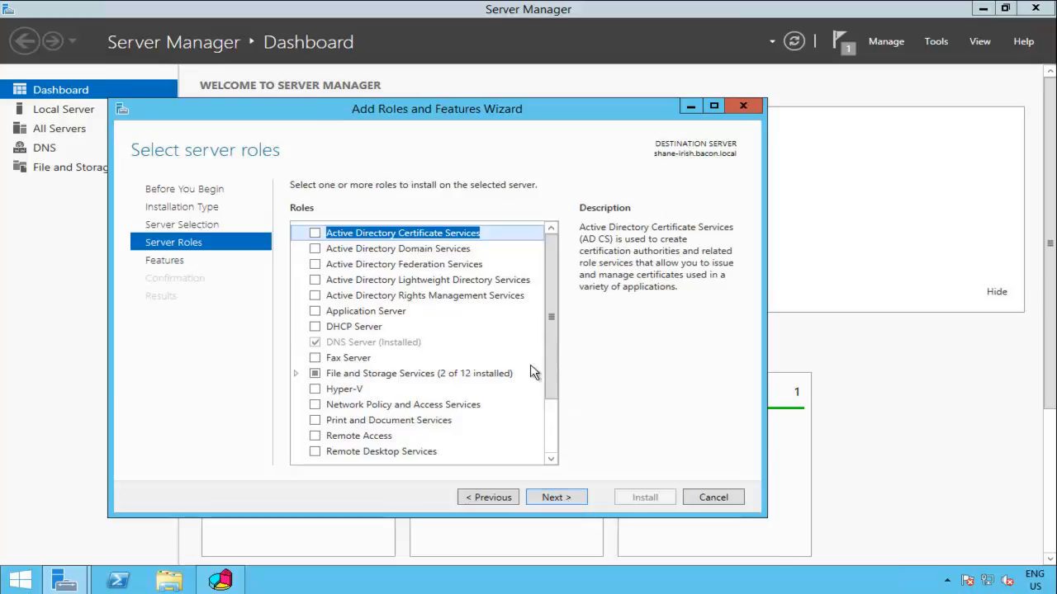
Step: Select Web Server (IIS) with its management tools and start installing it on shane-irish.bacon.local
left_click_drag(550, 387, 551, 440)
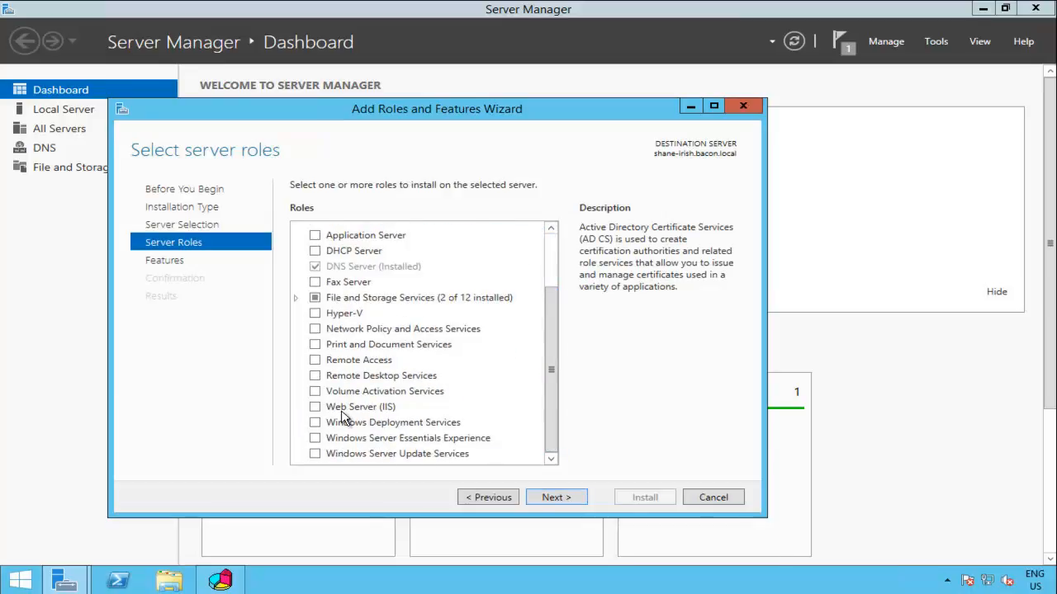
left_click(316, 408)
left_click(493, 431)
left_click(568, 496)
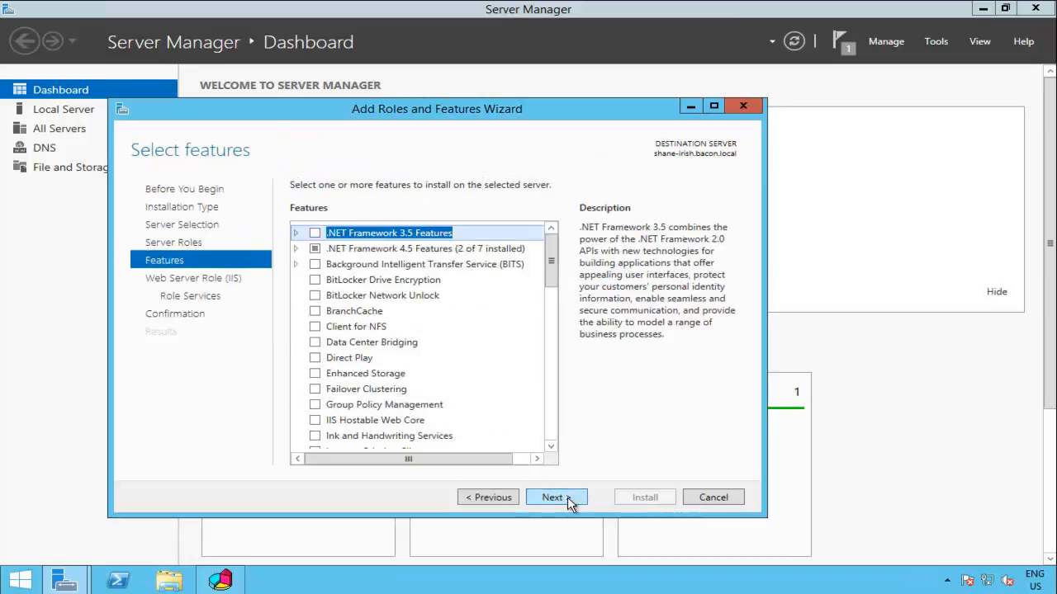
left_click(568, 496)
left_click(568, 497)
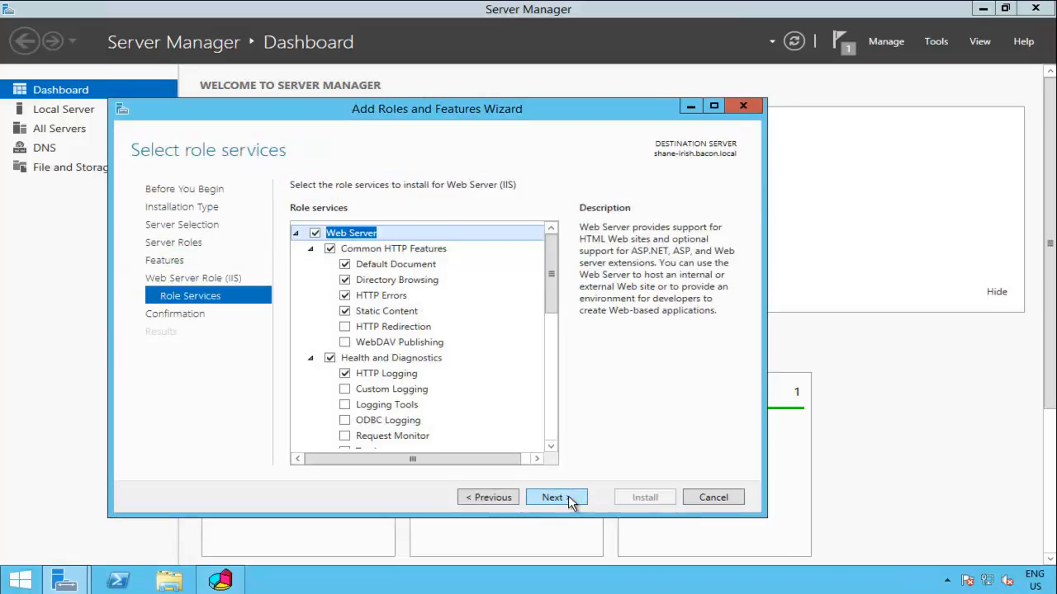
left_click(568, 496)
left_click(637, 497)
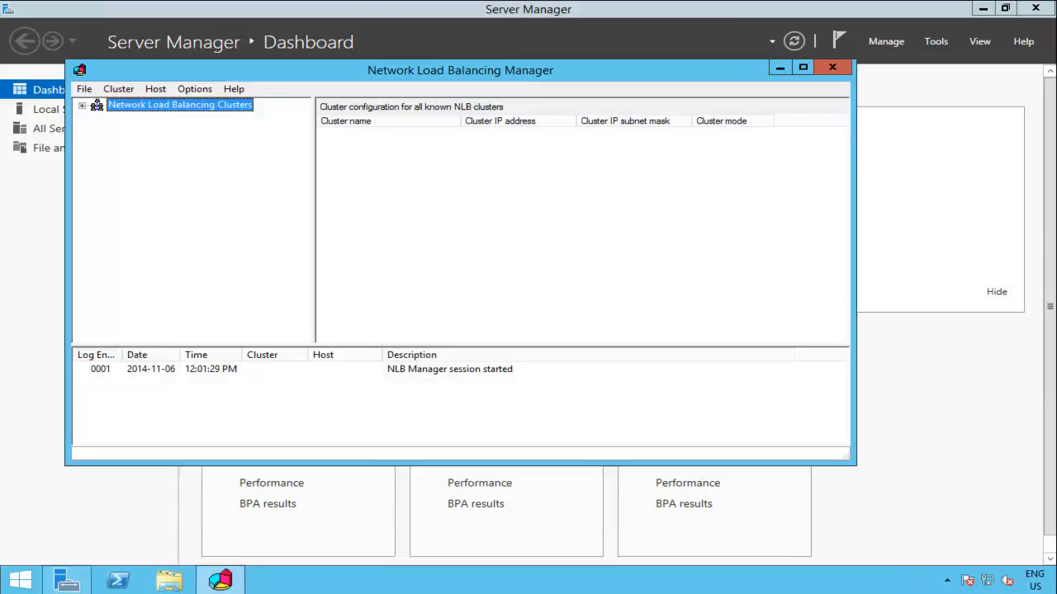
Step: Close NLB Manager and launch Add Roles and Features, advancing to the server roles page
left_click(833, 66)
left_click(892, 41)
left_click(928, 66)
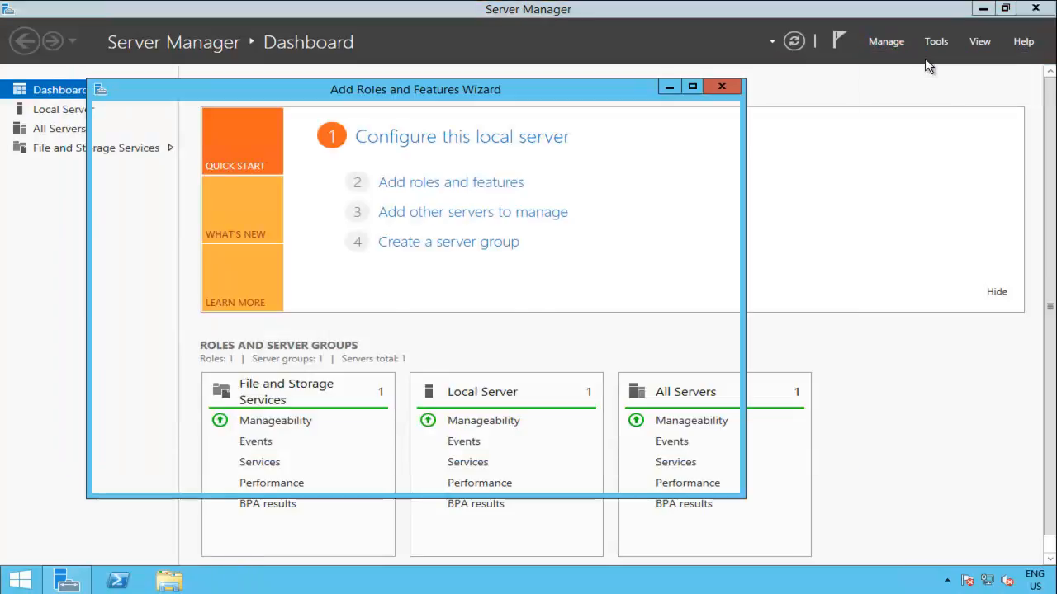
left_click(536, 481)
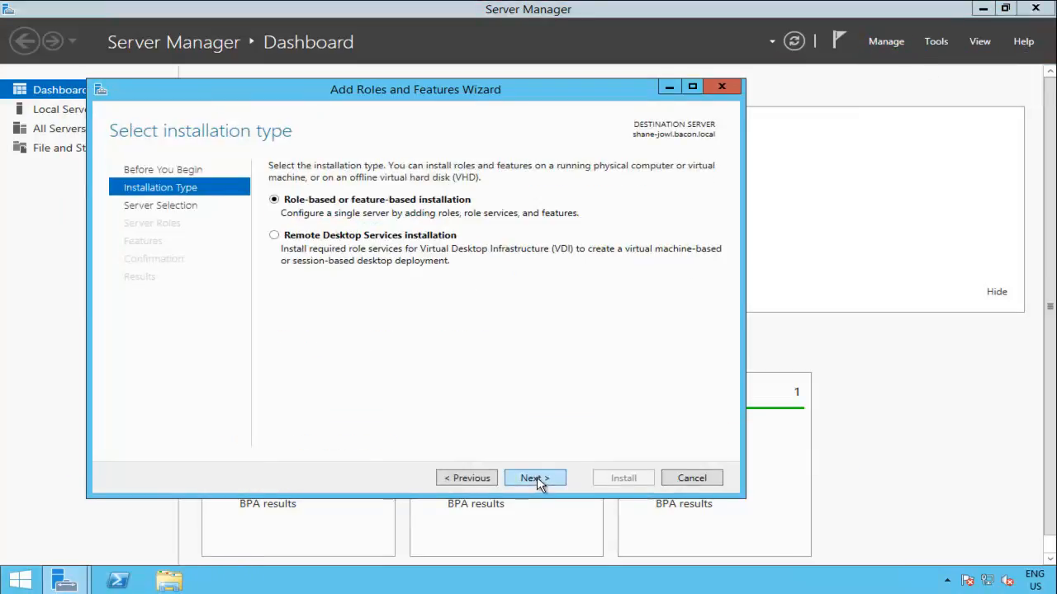
left_click(537, 479)
left_click(536, 479)
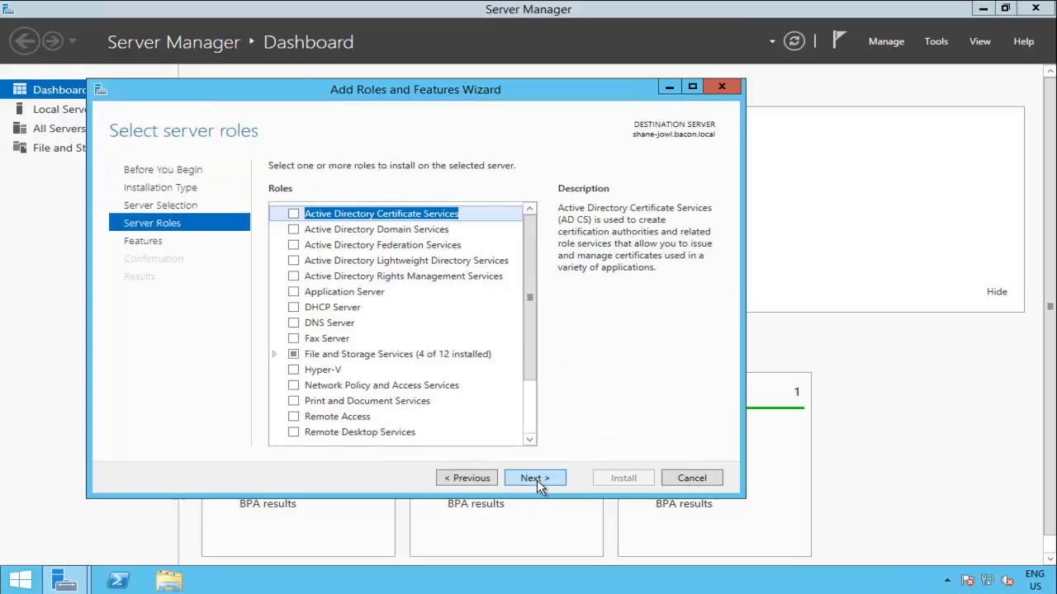
Step: Select Web Server (IIS) with the IIS Management Console and advance to confirmation for shane-jowl.bacon.local
left_click(530, 405)
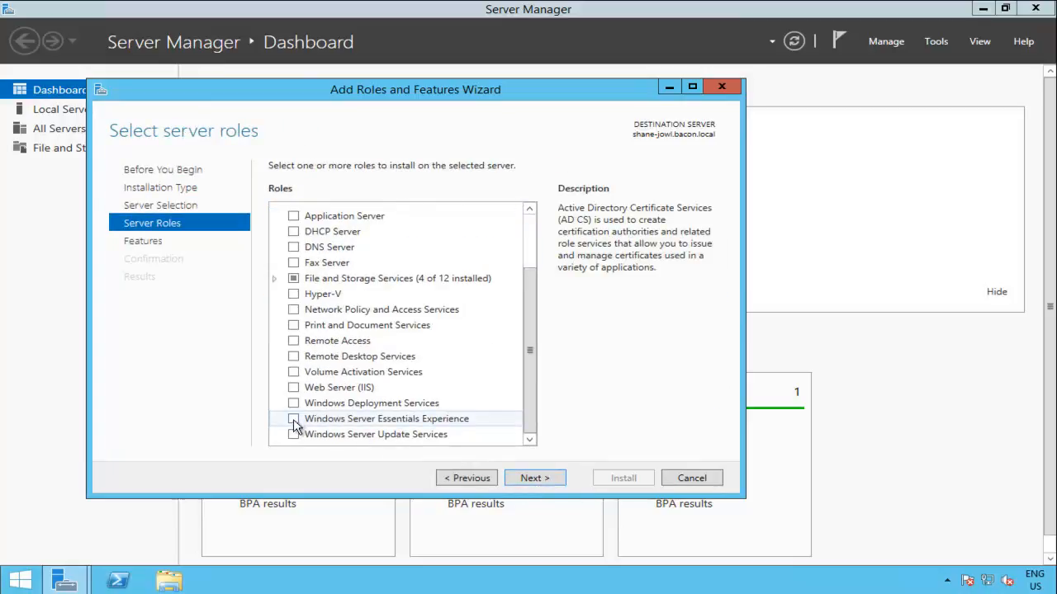
left_click(293, 387)
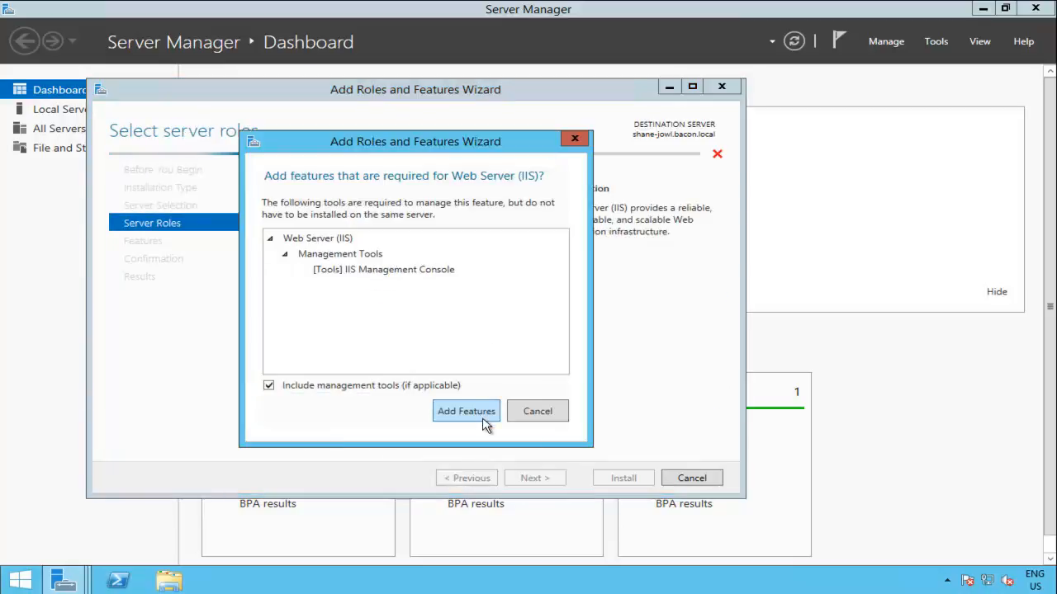
left_click(478, 413)
left_click(535, 479)
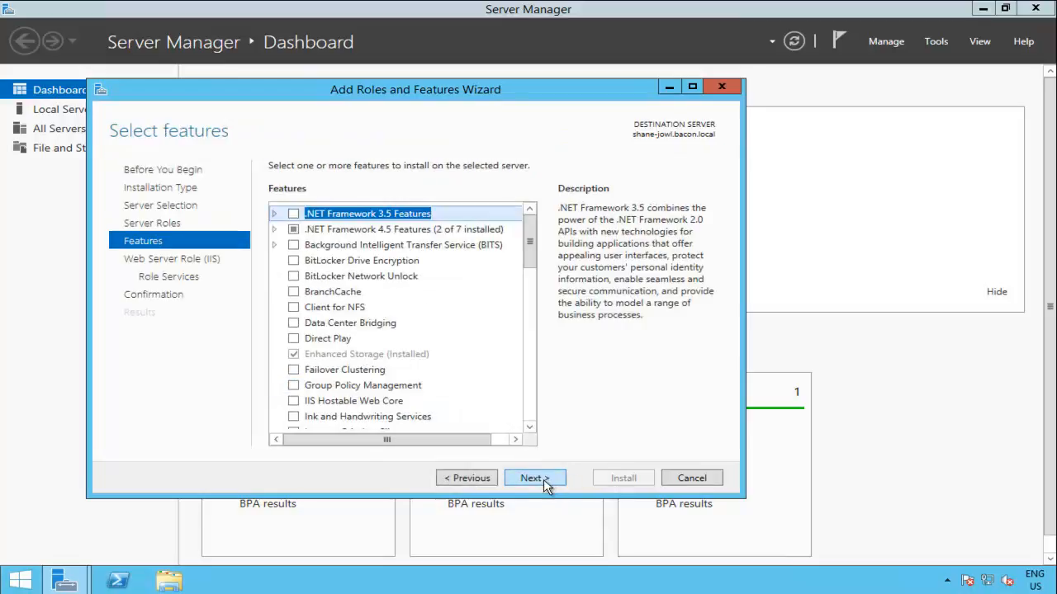
left_click(535, 479)
left_click(545, 482)
left_click(545, 483)
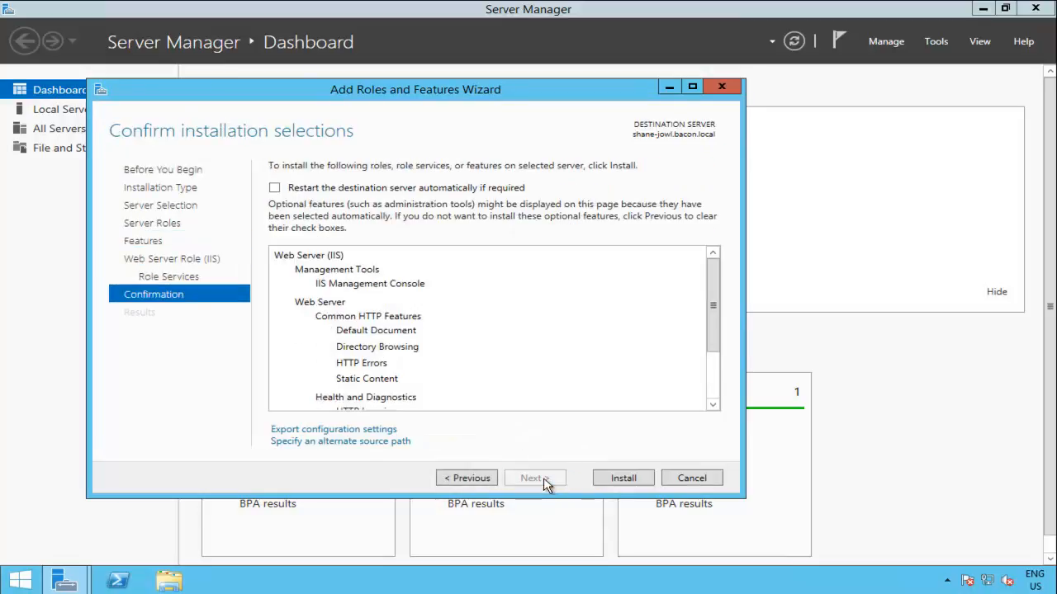
Step: Install Web Server (IIS) and close the wizard once installation succeeds
left_click(623, 479)
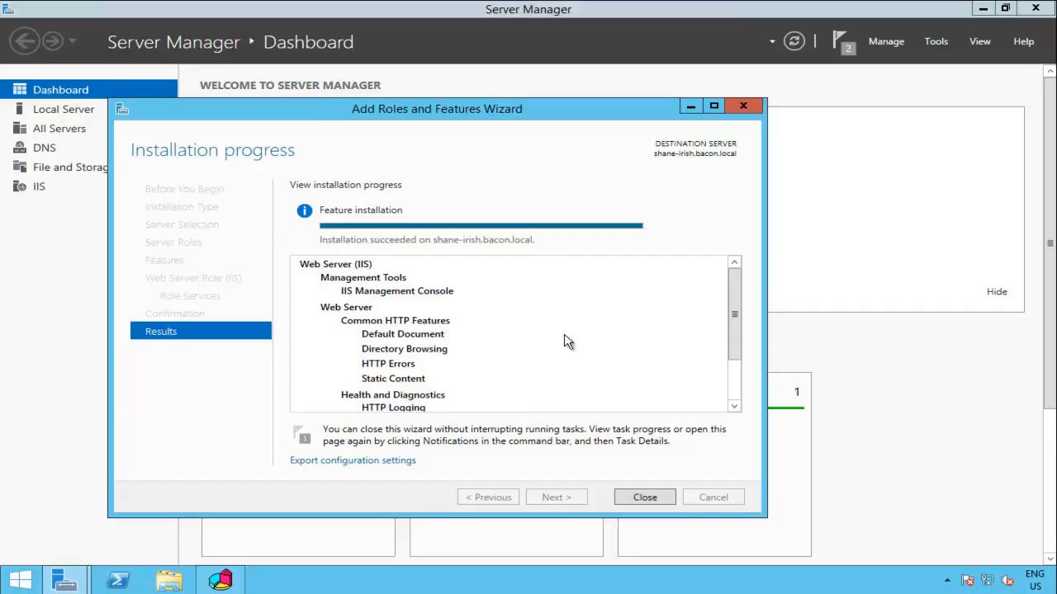
left_click(645, 497)
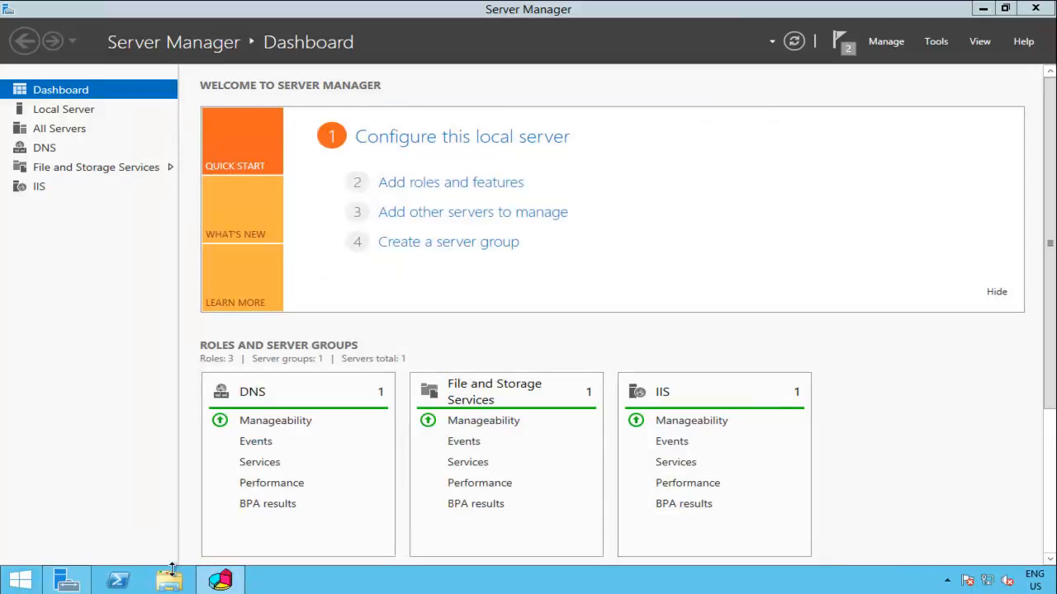
left_click(18, 584)
left_click(269, 376)
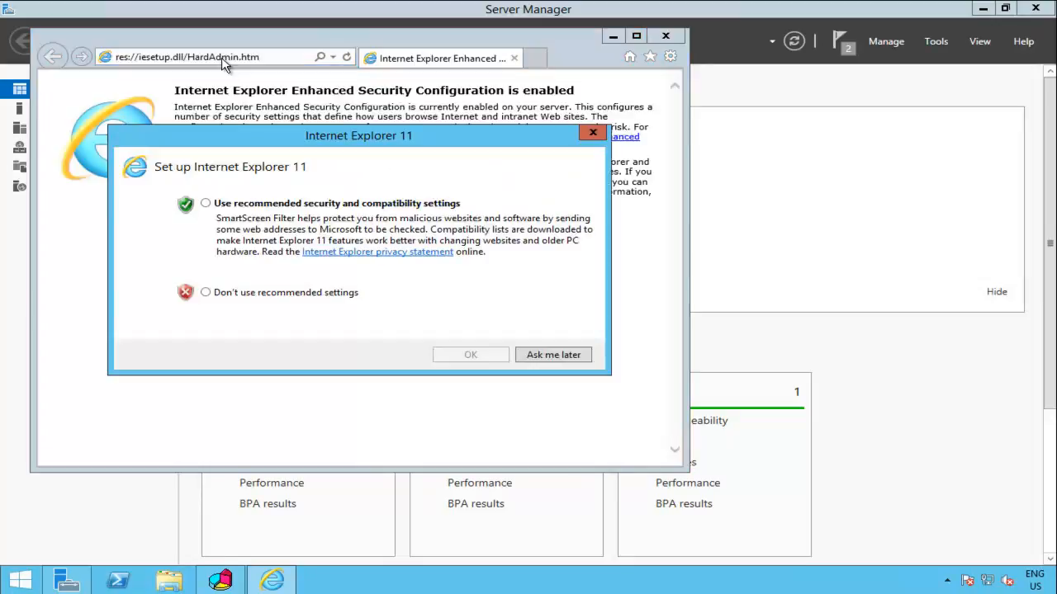
left_click(303, 204)
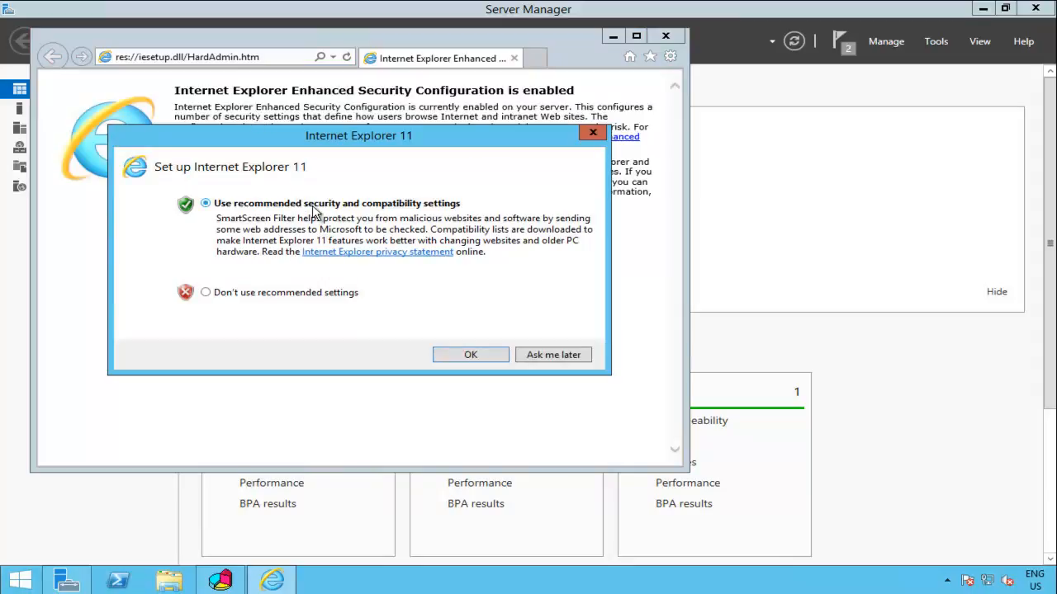
left_click(464, 355)
left_click(260, 56)
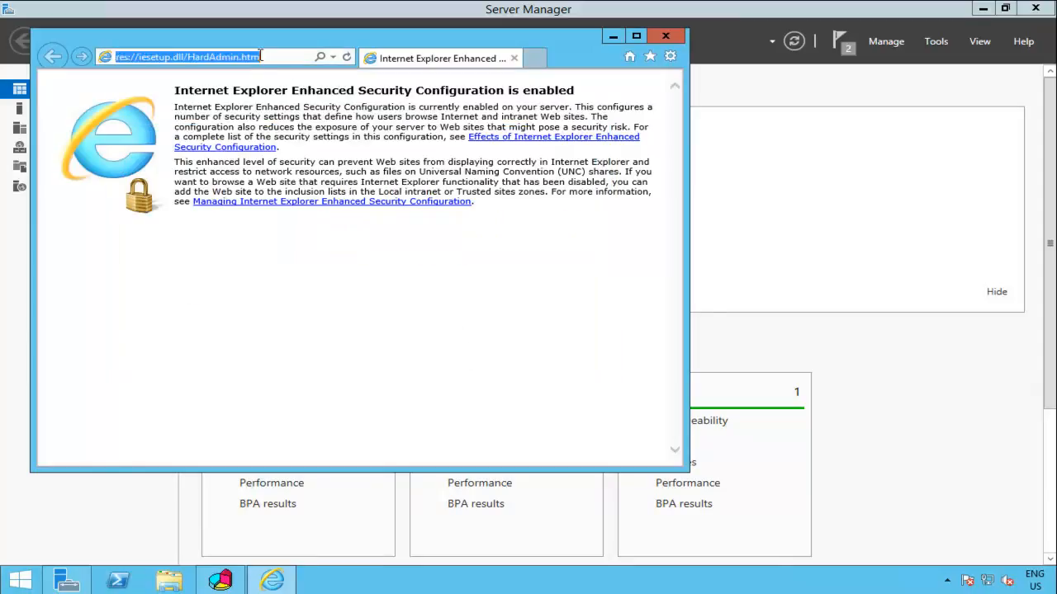
type("http://local")
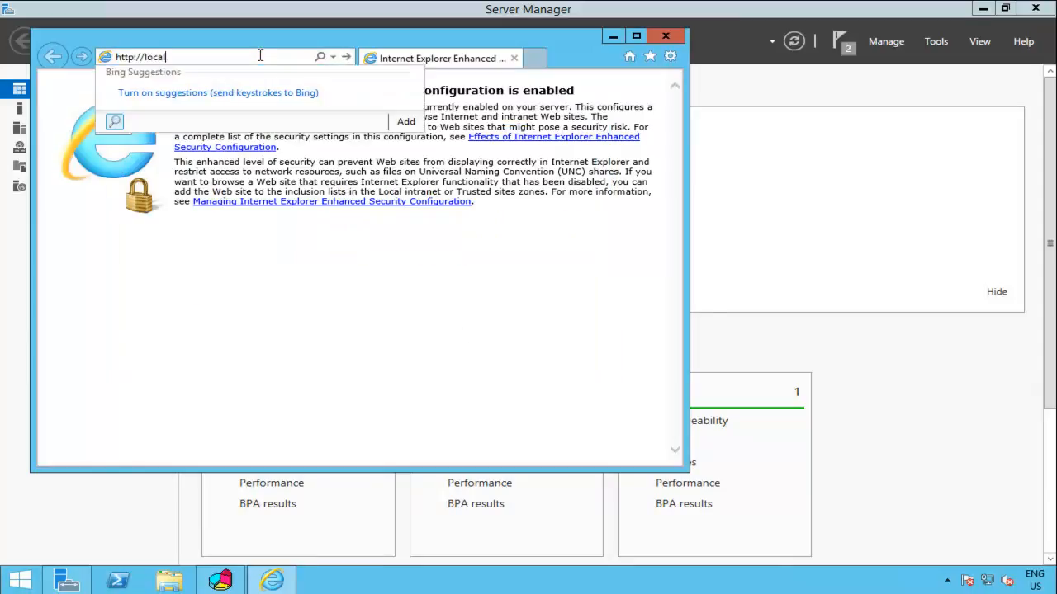
type("host")
key("Return")
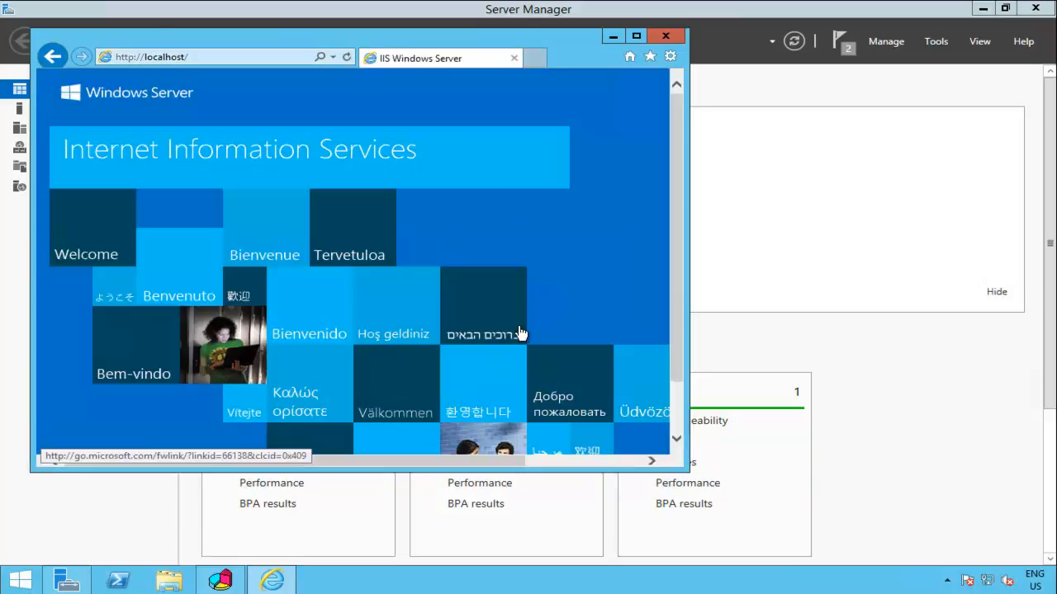
Step: Create a new text document in C:\inetpub\wwwroot
left_click(177, 580)
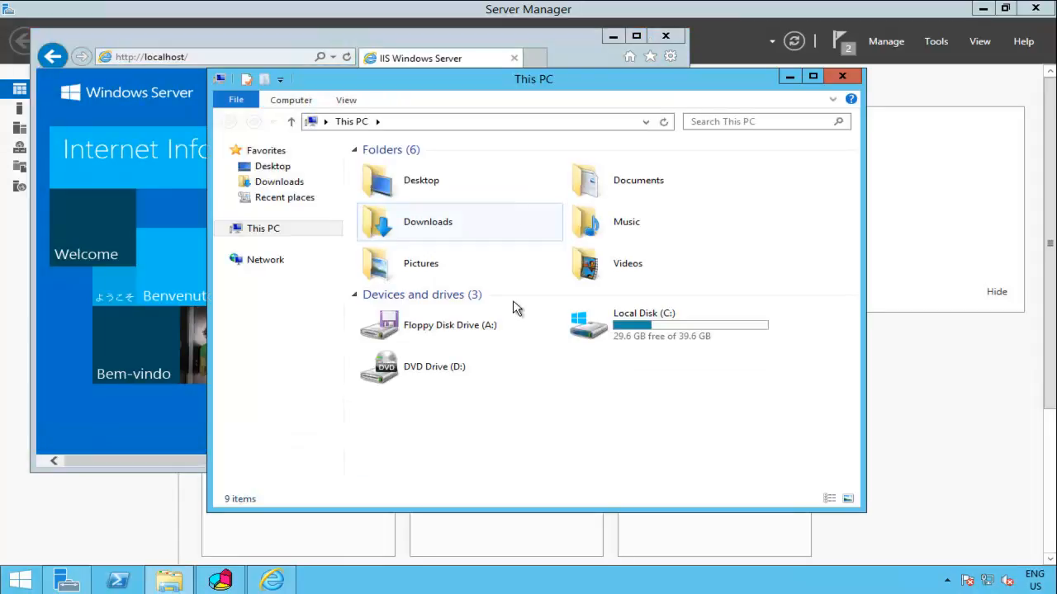
double_click(656, 335)
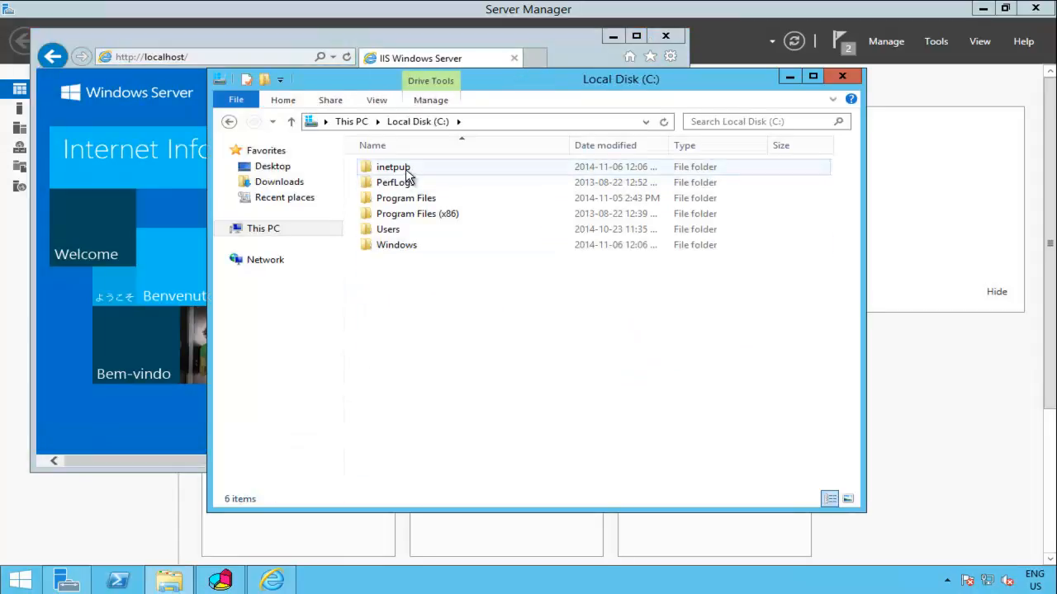
double_click(411, 169)
double_click(403, 234)
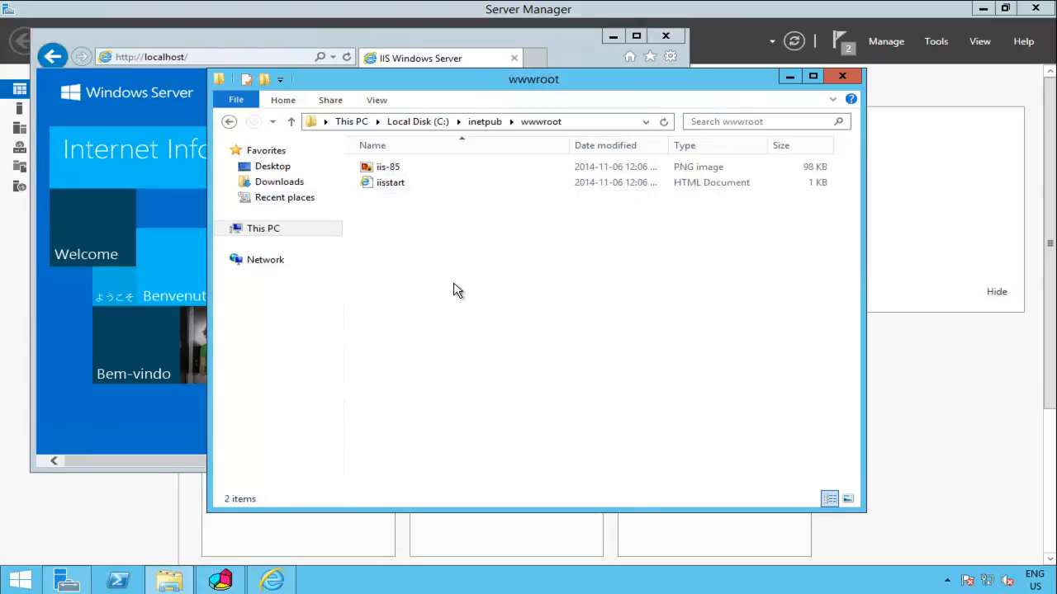
right_click(427, 261)
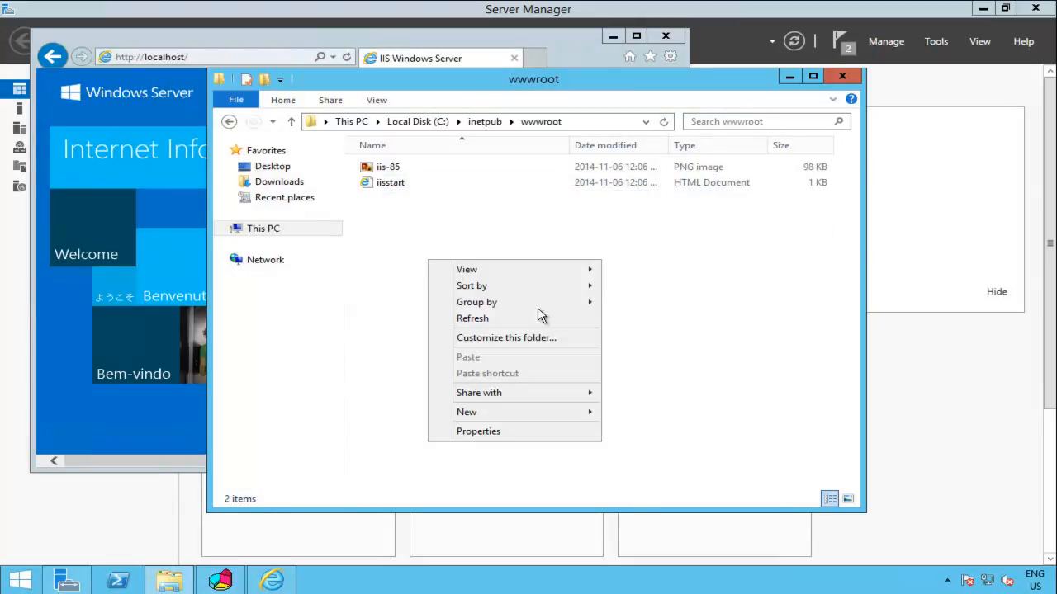
mouse_move(564, 413)
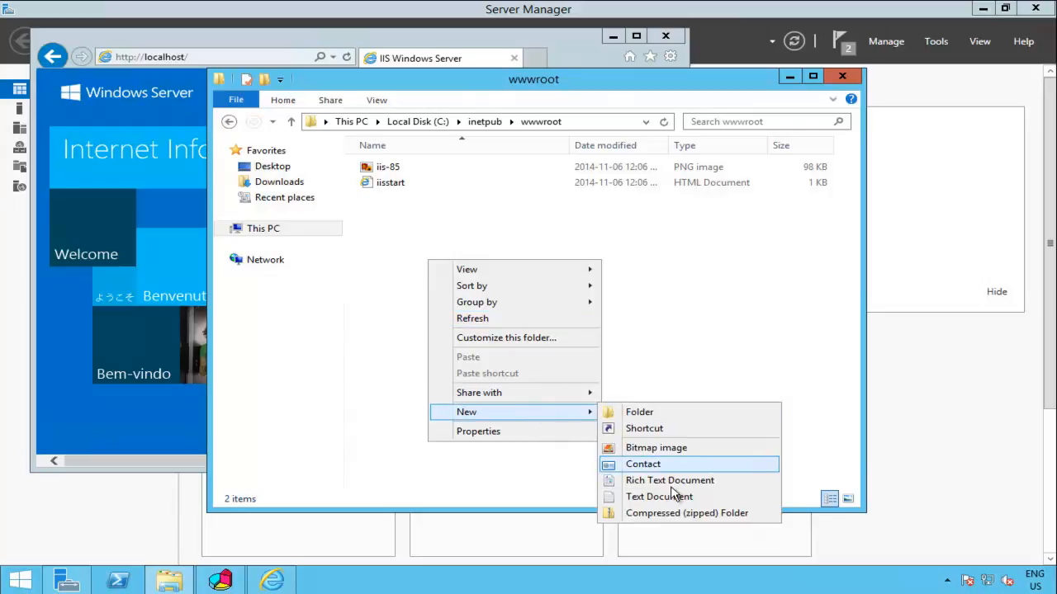
left_click(696, 498)
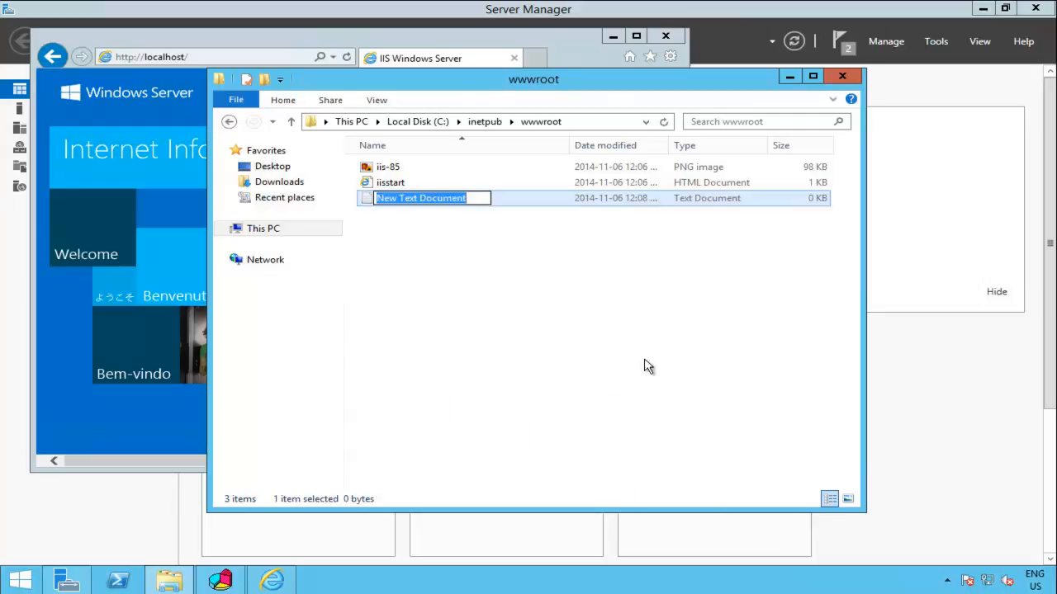
Step: Show file name extensions, rename the file to default.htm, and open it in Notepad
left_click(377, 100)
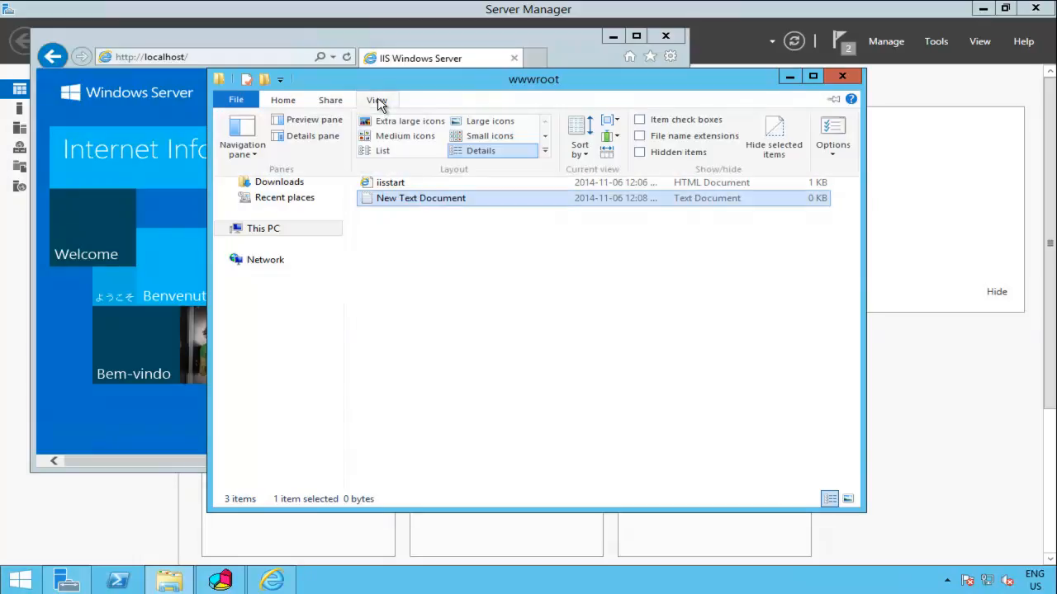
left_click(680, 137)
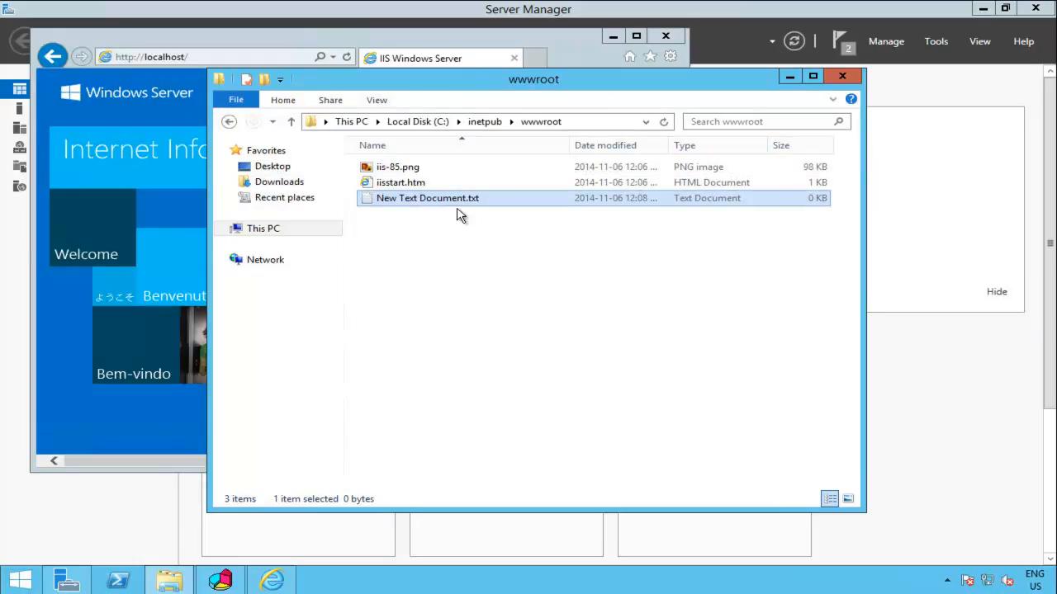
key("F2")
type("default.htm")
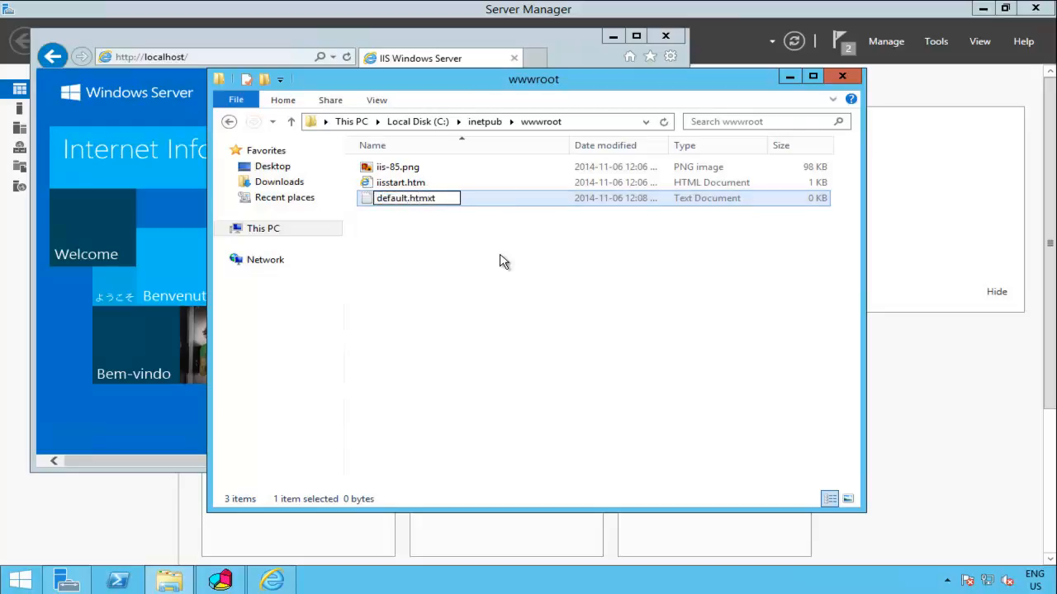
key("Return")
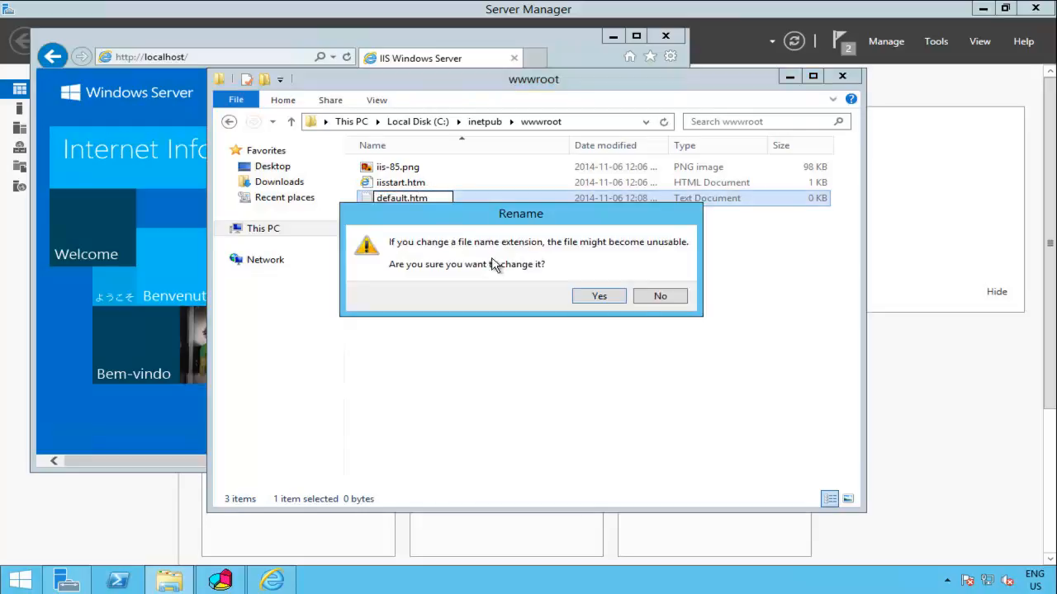
left_click(601, 294)
right_click(405, 168)
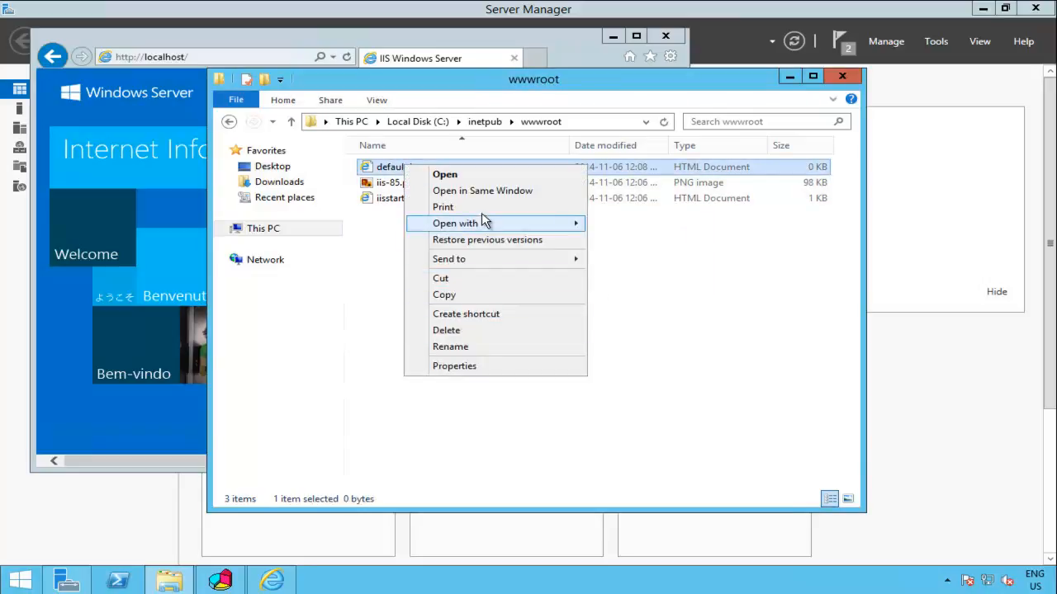
mouse_move(486, 225)
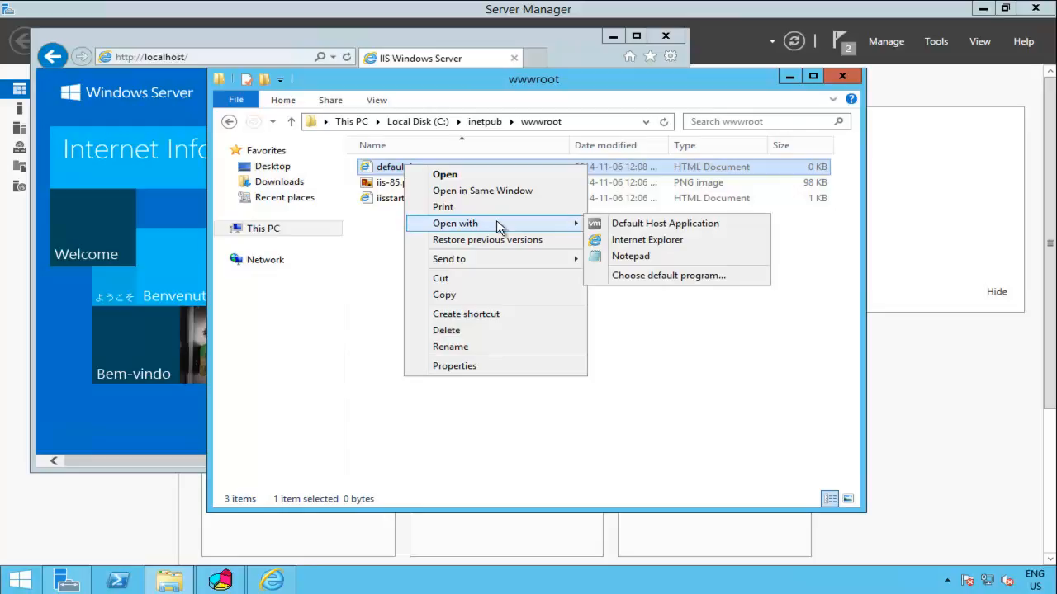
left_click(696, 259)
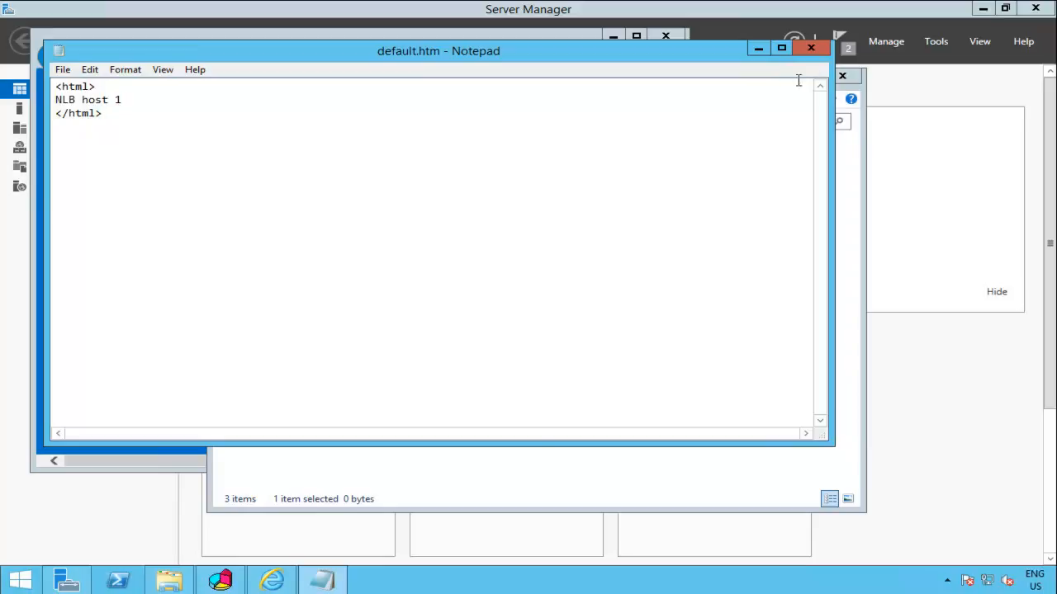
left_click(811, 48)
left_click(495, 299)
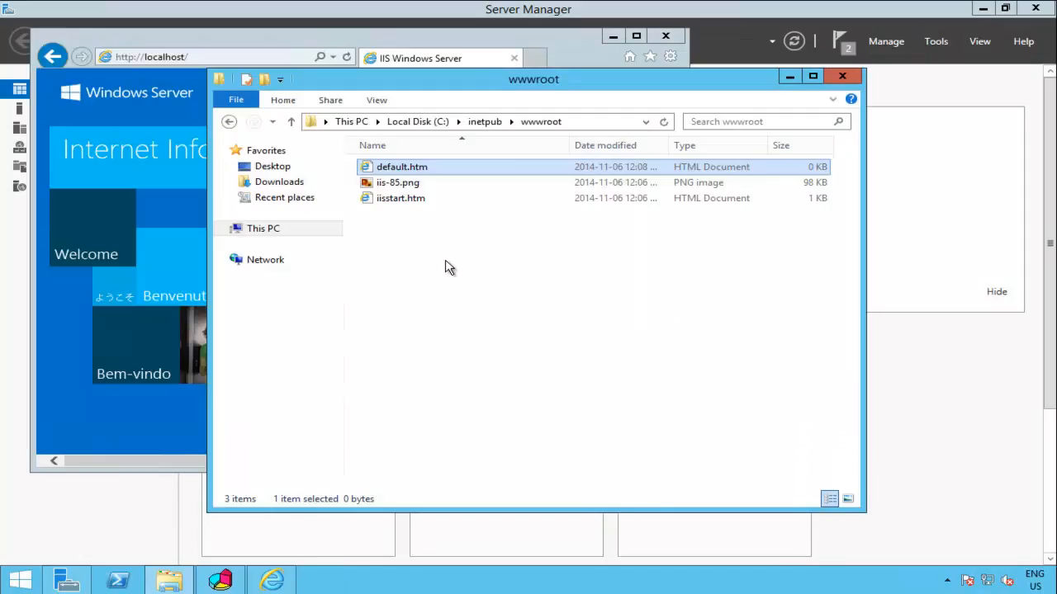
left_click(348, 57)
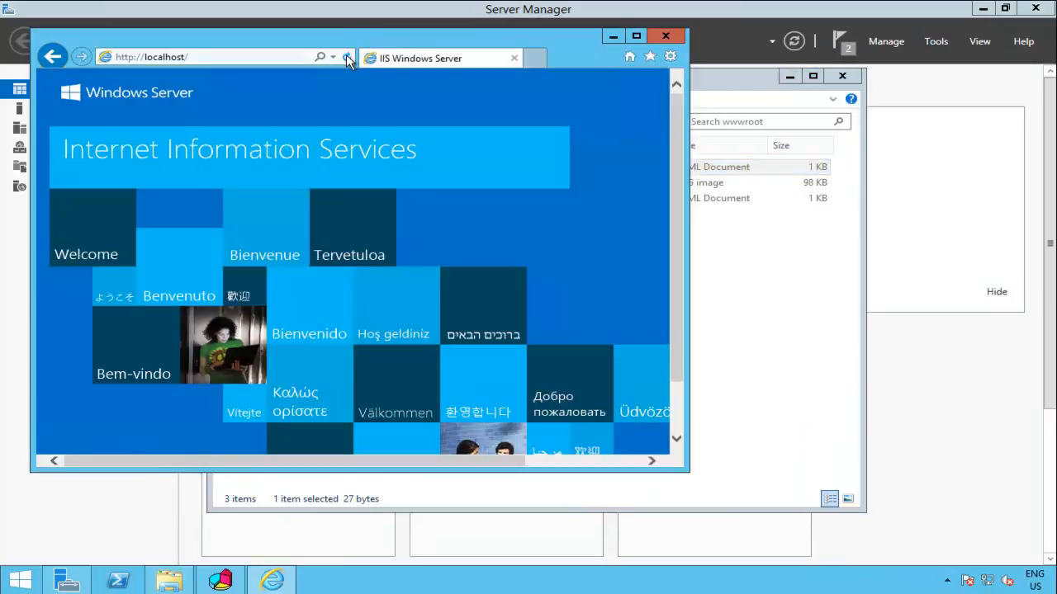
left_click(347, 57)
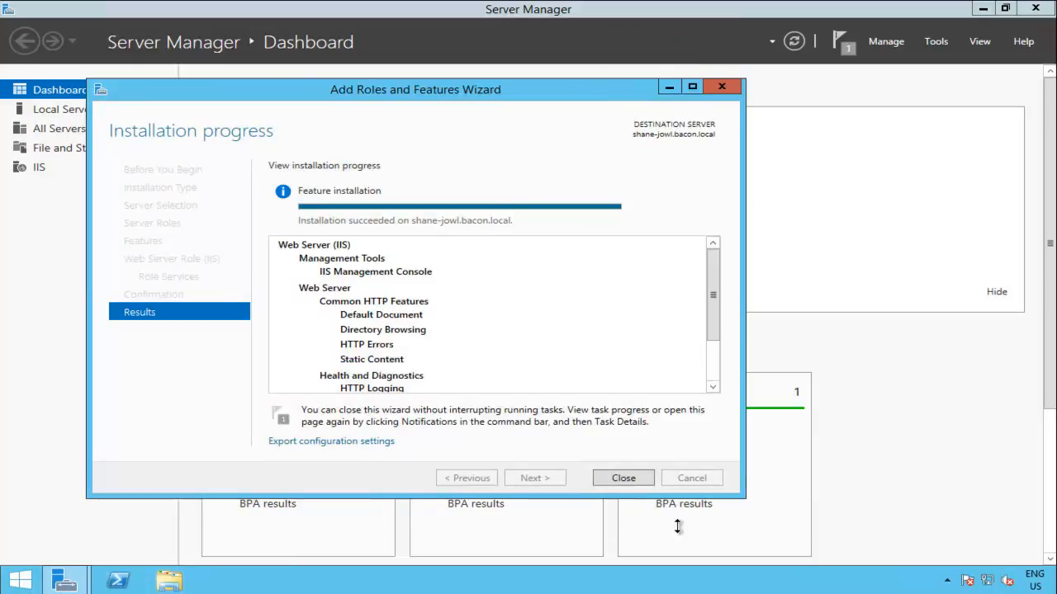
Step: Close the finished roles wizard and browse to C:\inetpub\wwwroot
left_click(623, 478)
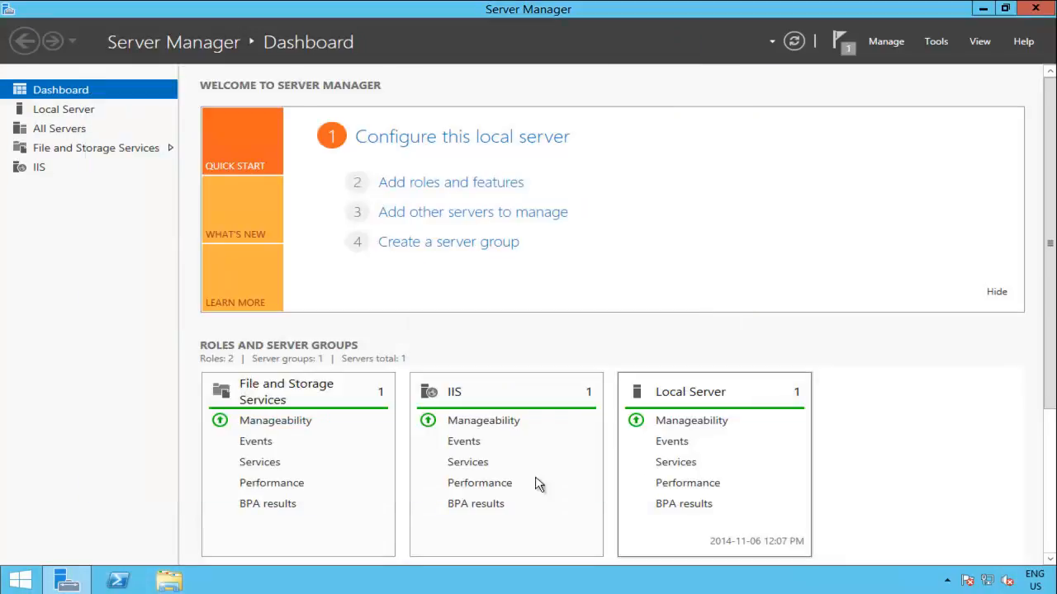
left_click(171, 582)
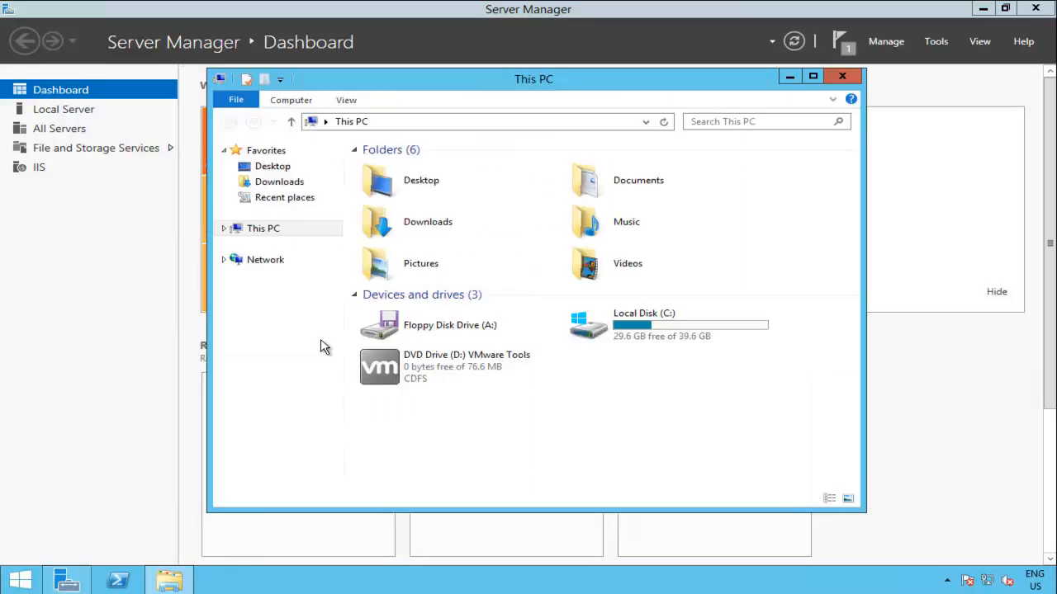
double_click(673, 337)
double_click(413, 186)
double_click(413, 232)
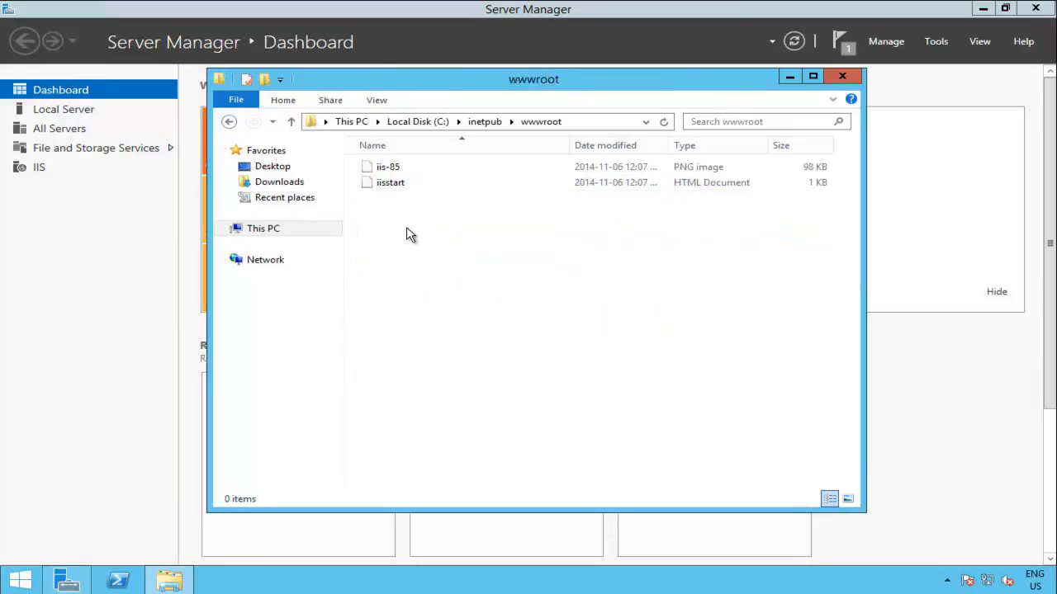
Step: Turn on file name extensions in the wwwroot folder view
right_click(419, 232)
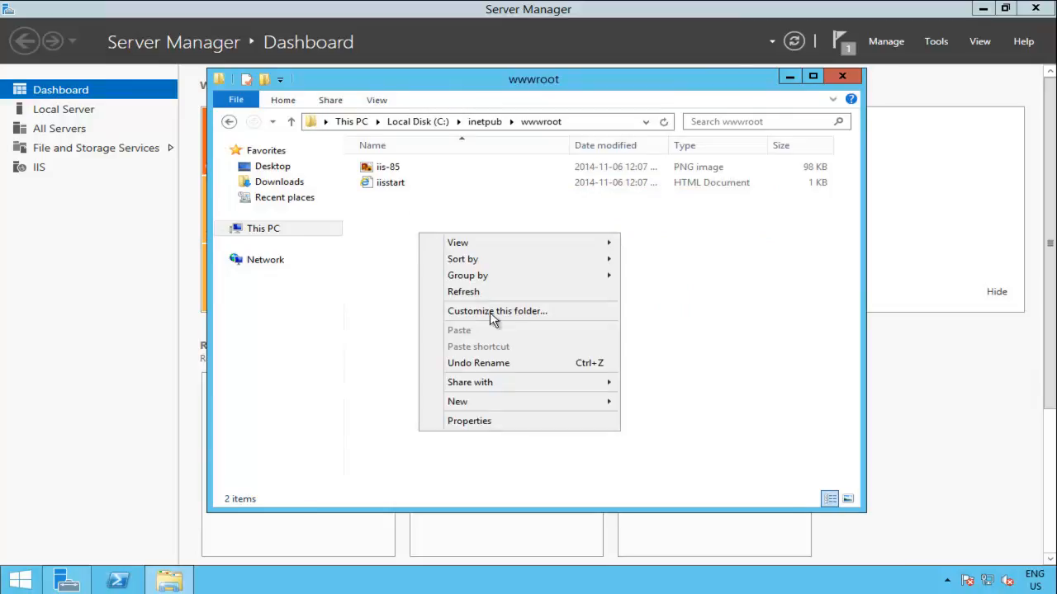
mouse_move(498, 403)
left_click(435, 100)
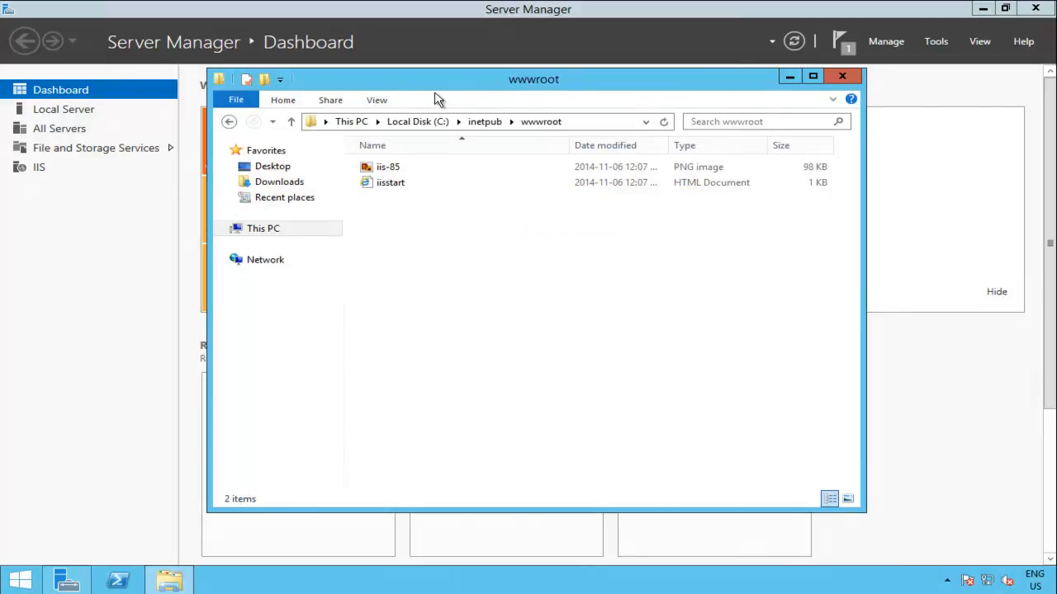
left_click(377, 100)
left_click(641, 136)
Step: Create a new text document named default.htm, accepting the extension change
right_click(403, 270)
mouse_move(541, 448)
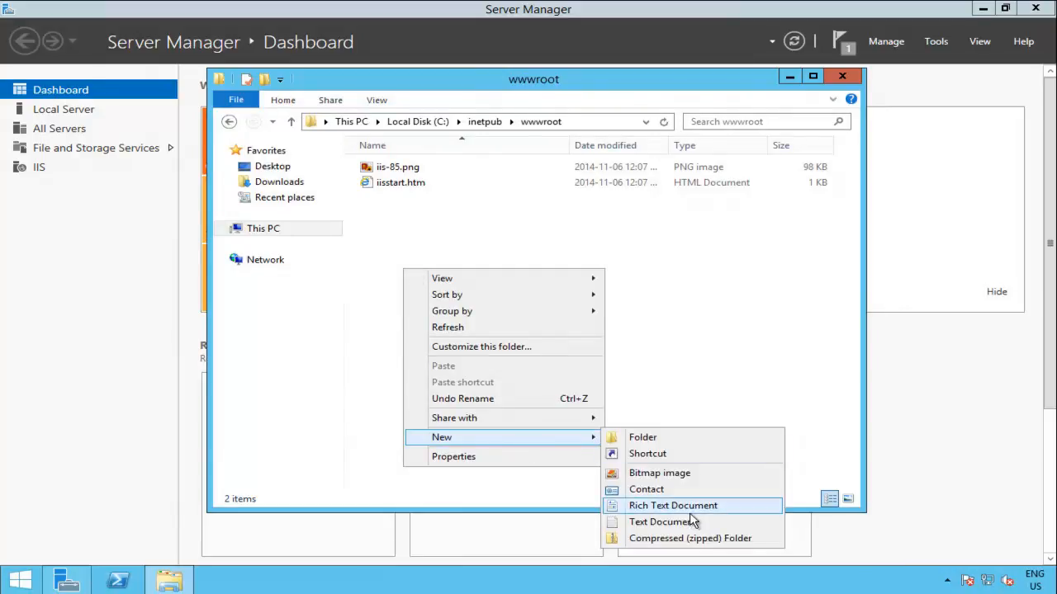
left_click(629, 524)
type("default.hmt.txt")
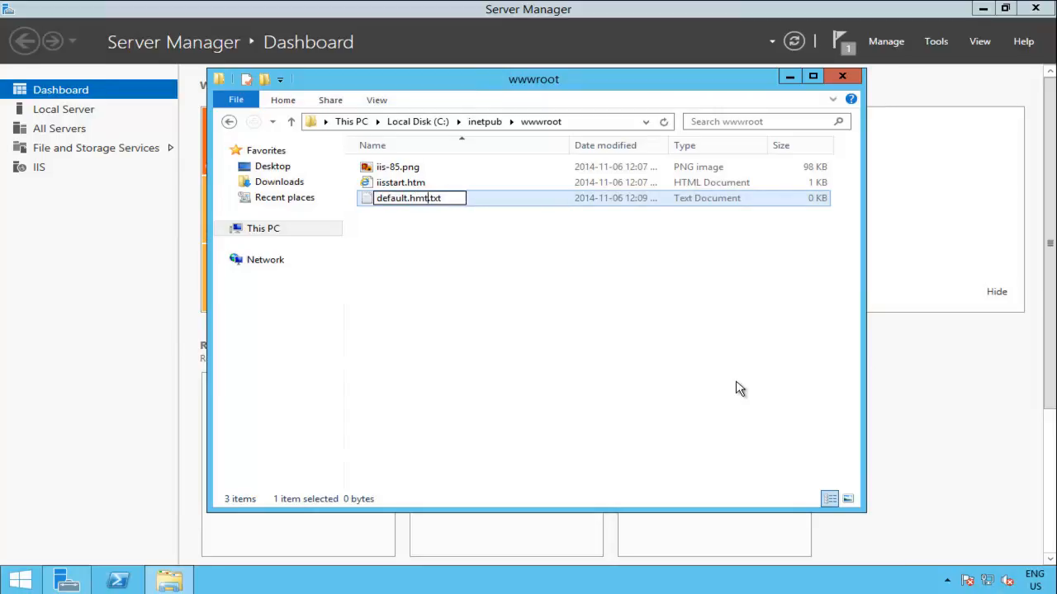
type("m.")
left_click(507, 271)
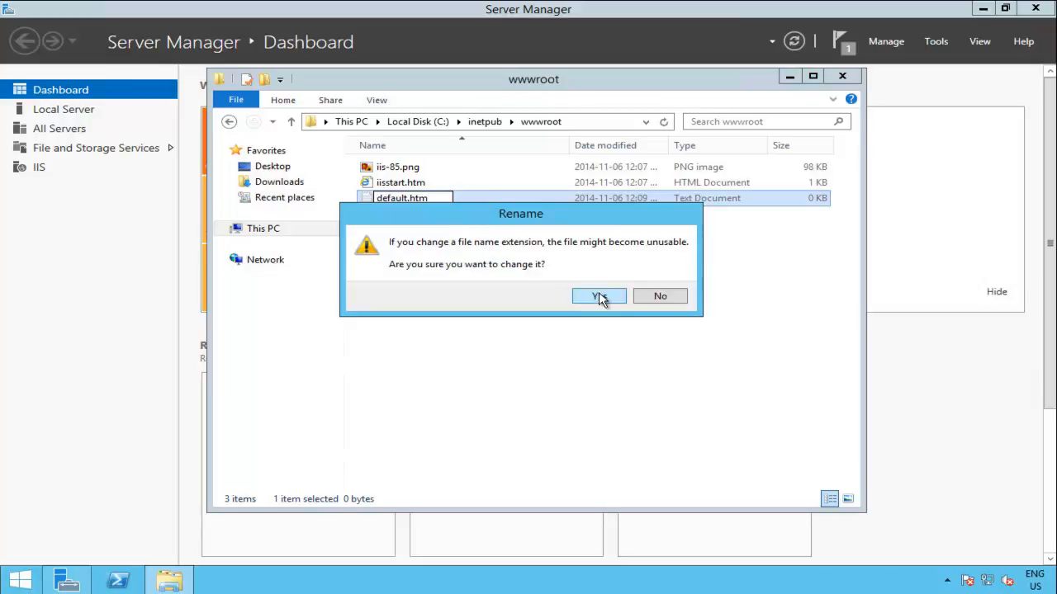
left_click(599, 297)
right_click(409, 167)
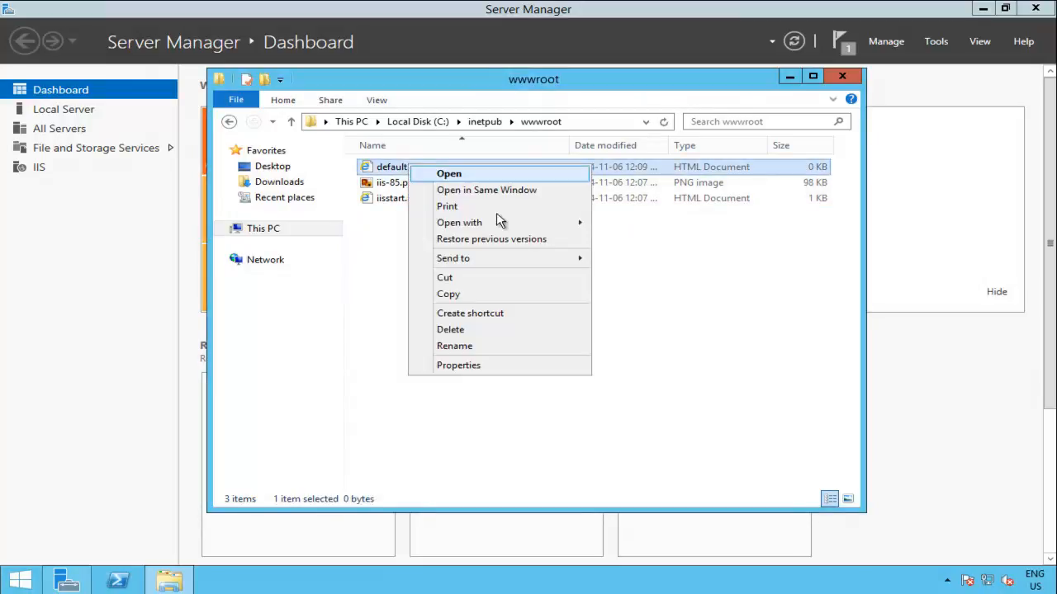
Step: Write <html> NLB Host 2 </html> into default.htm in Notepad, save it, and close the wwwroot window
mouse_move(500, 225)
left_click(703, 255)
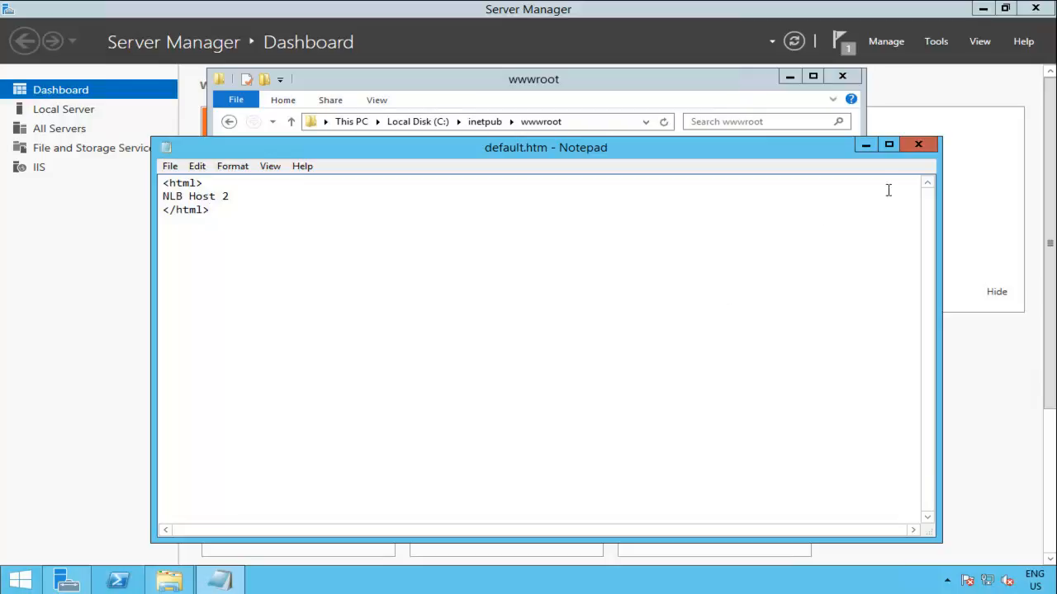
left_click(915, 149)
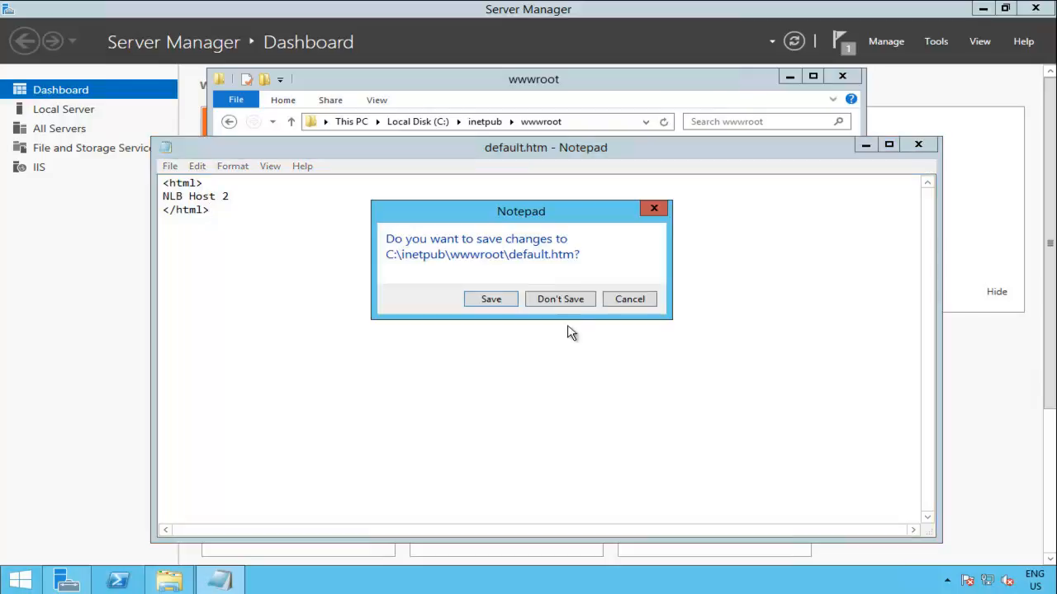
left_click(503, 303)
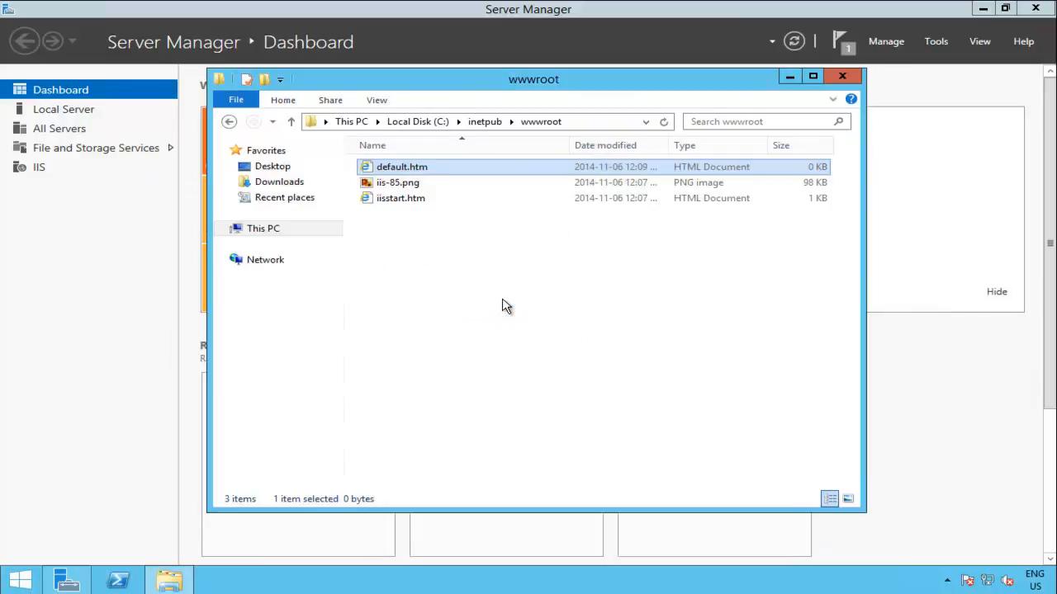
left_click(842, 77)
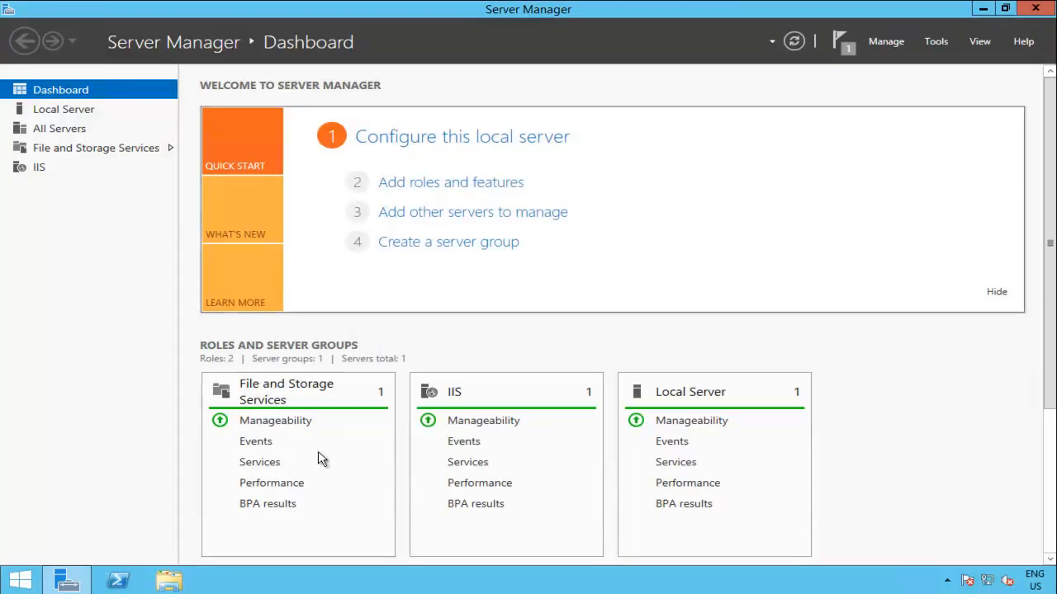
left_click(20, 578)
left_click(272, 393)
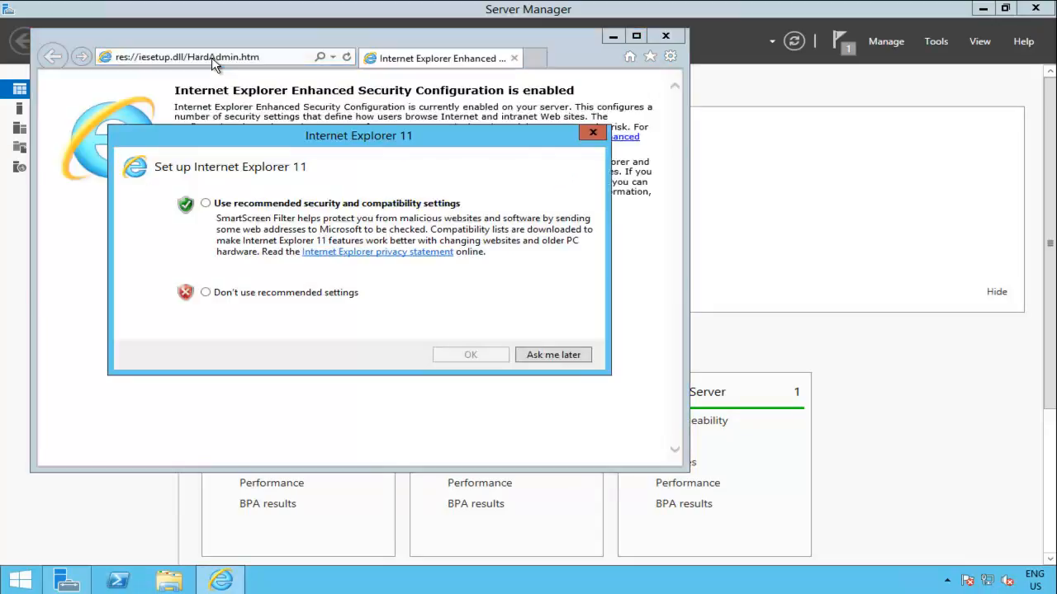
left_click(286, 231)
left_click(461, 356)
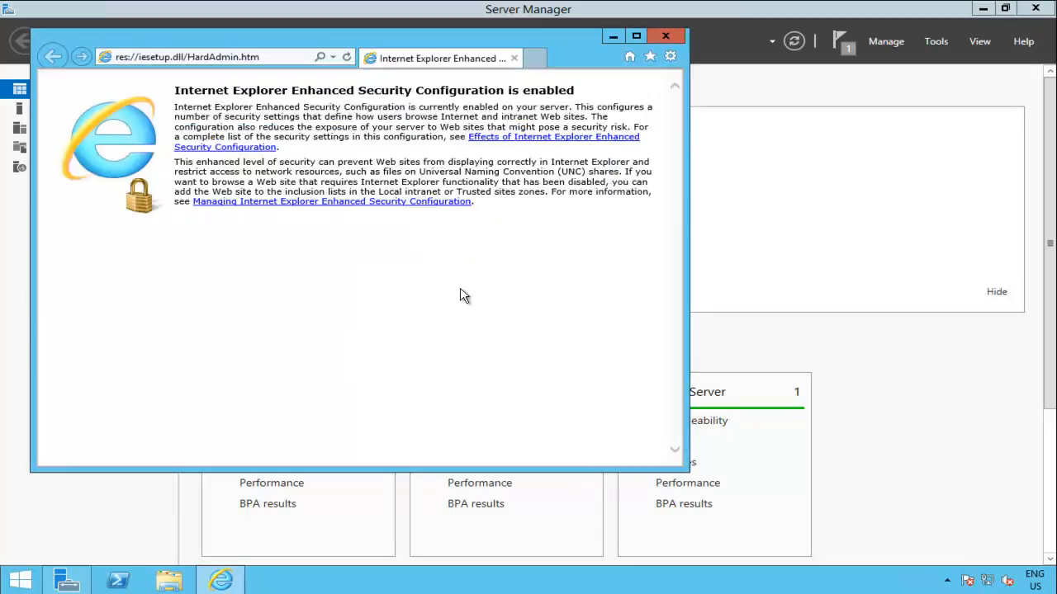
left_click(193, 60)
type("http://")
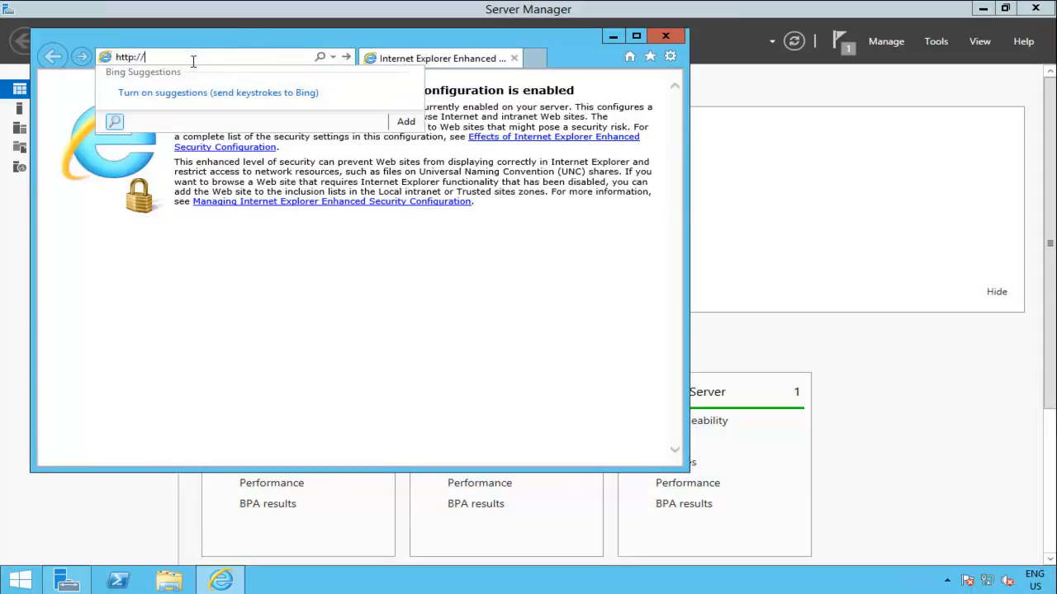
type("localhost")
key("Return")
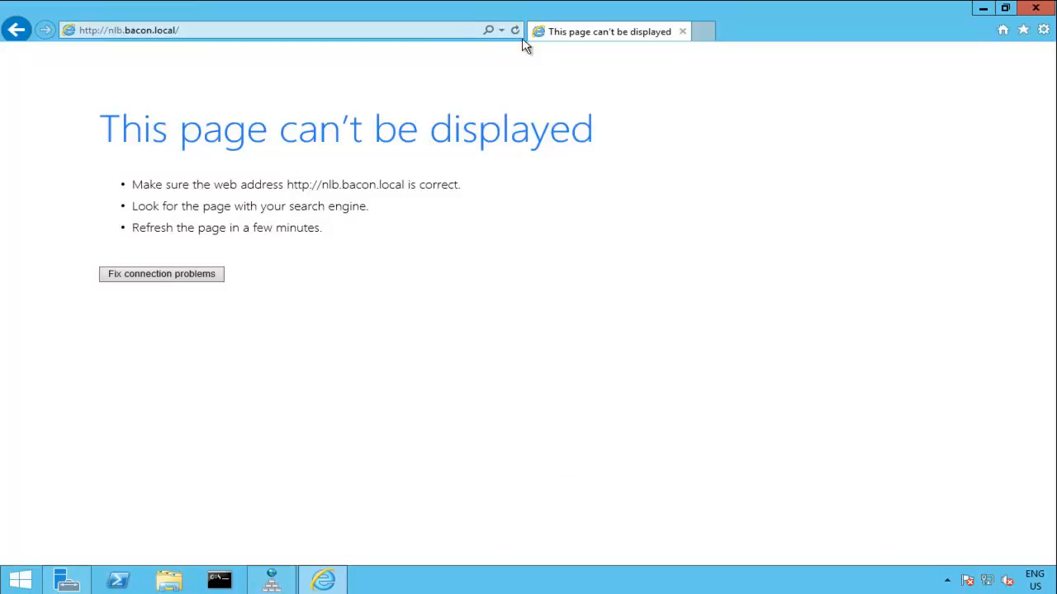
left_click(515, 33)
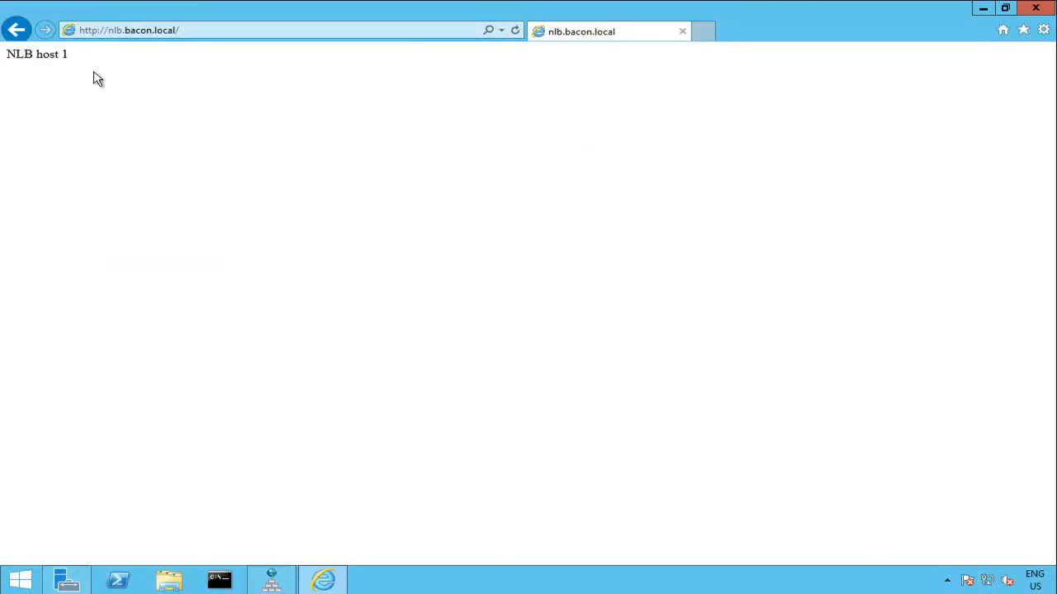
left_click(515, 32)
left_click(515, 33)
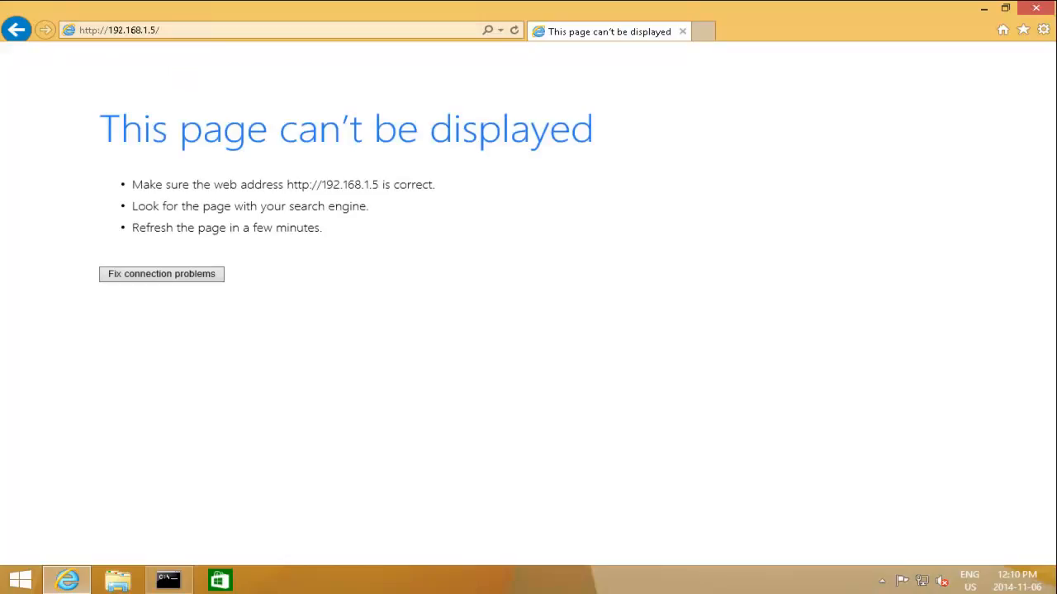
left_click(199, 30)
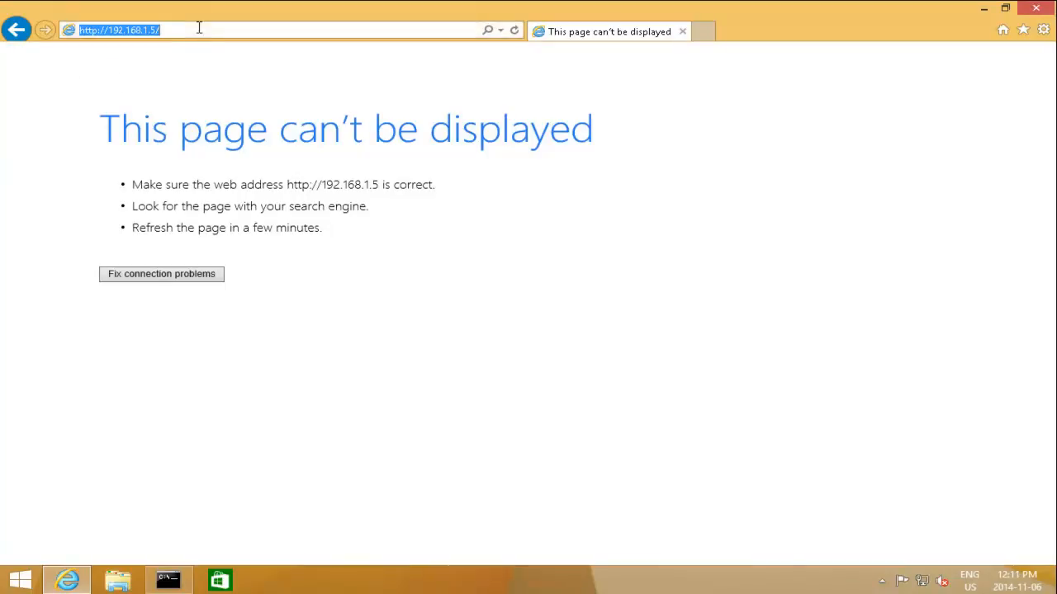
type("http://nlb.bacon.local")
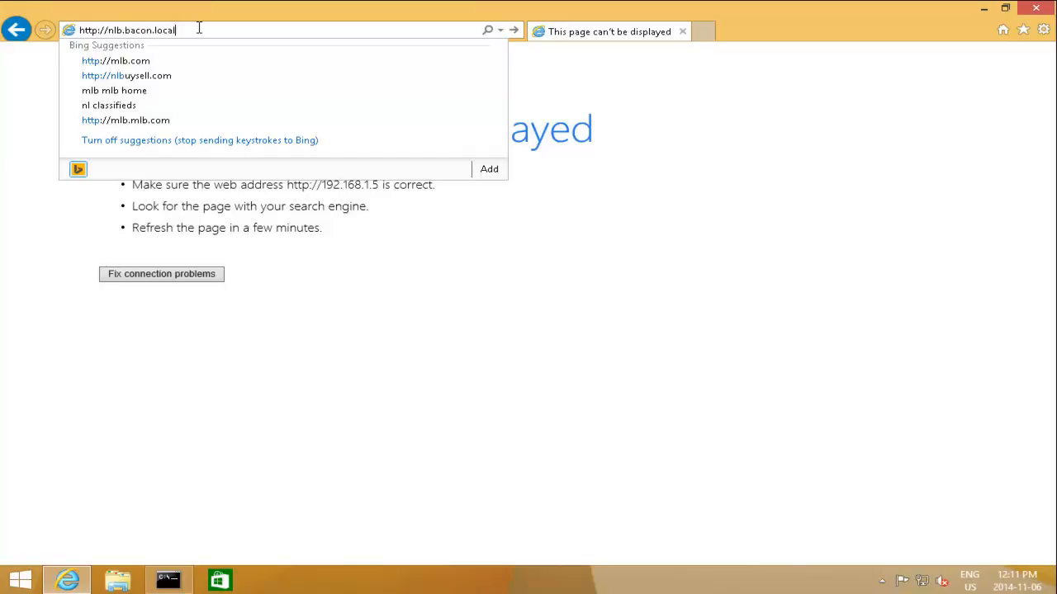
key("Return")
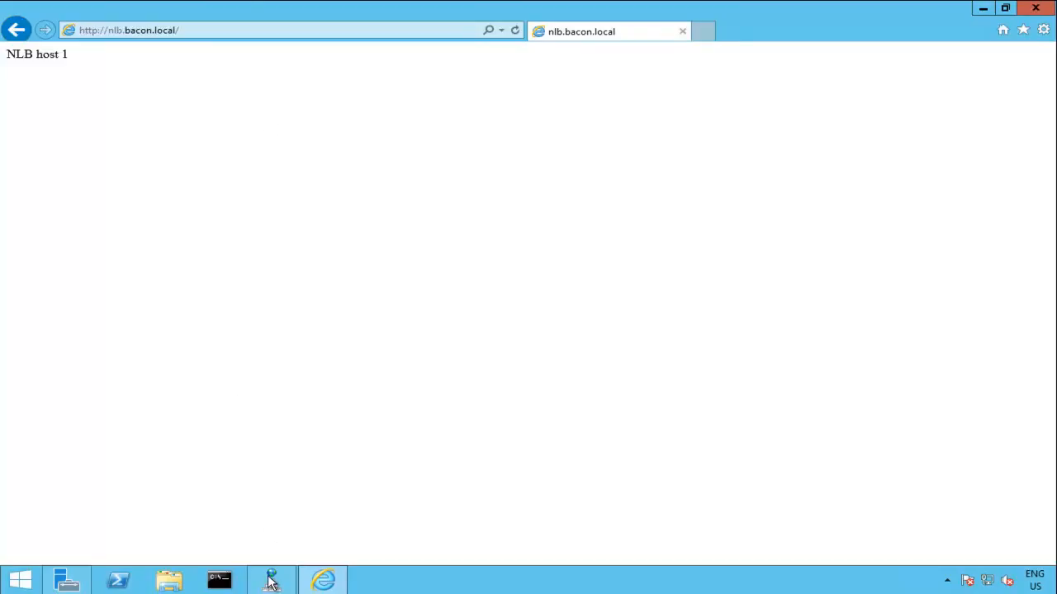
left_click(271, 581)
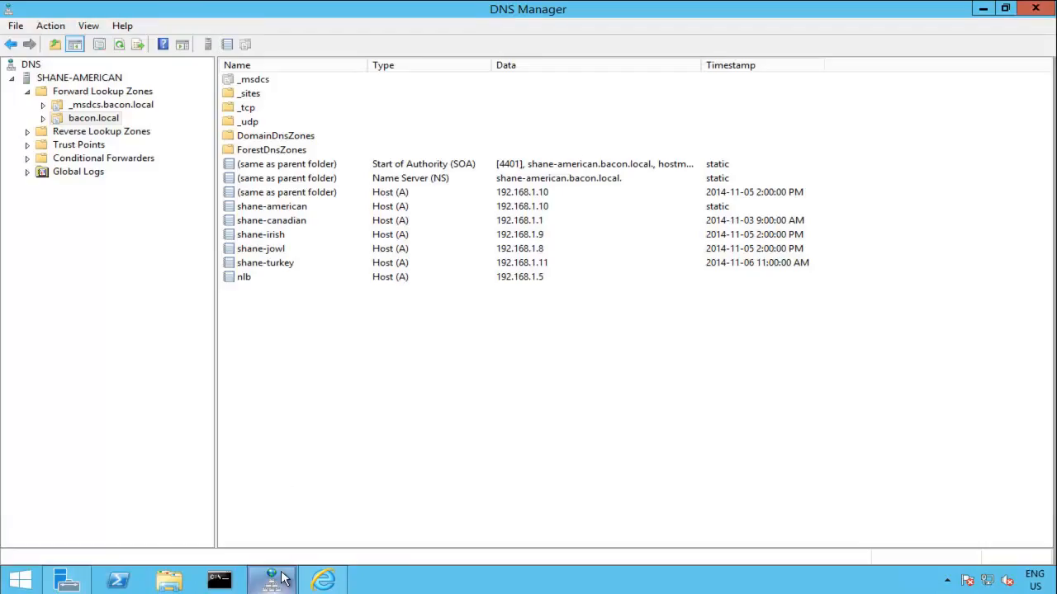
right_click(266, 347)
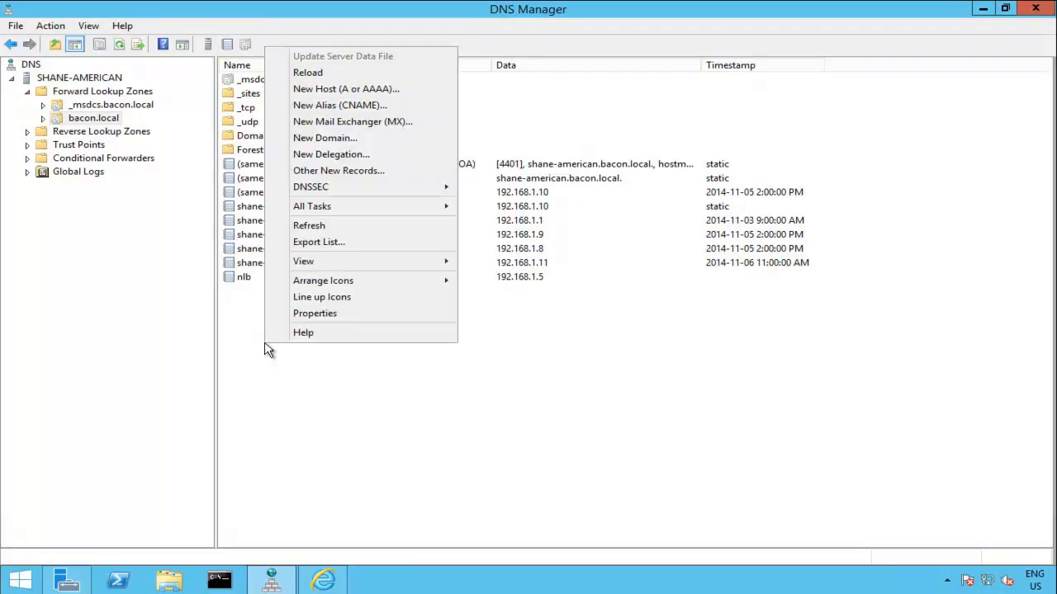
Step: Start a new alias named www and browse into the server's forward lookup zones
left_click(376, 104)
type("www")
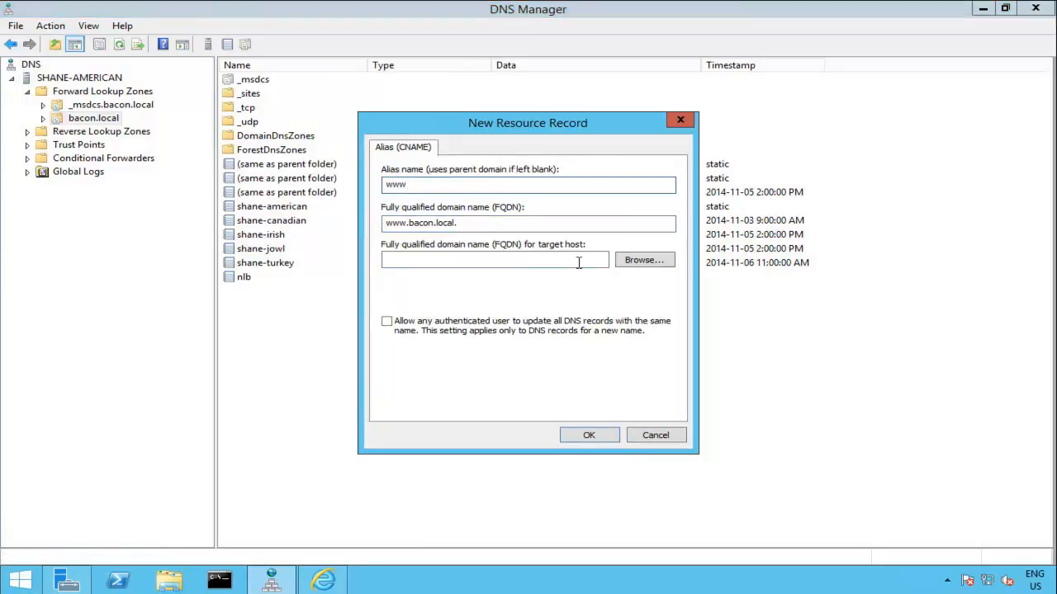
left_click(637, 263)
double_click(435, 245)
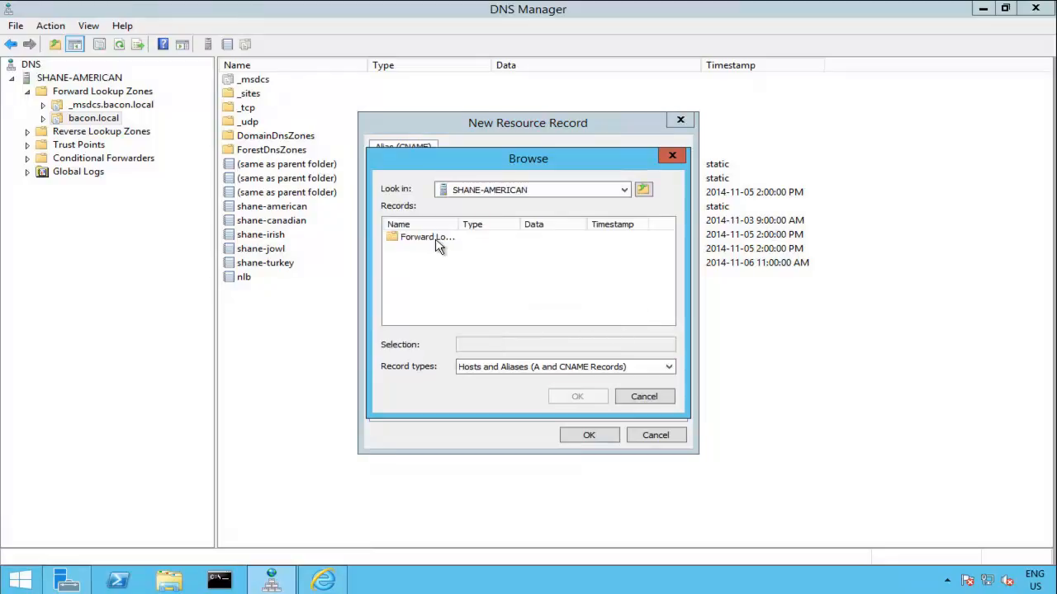
left_click(418, 240)
double_click(427, 241)
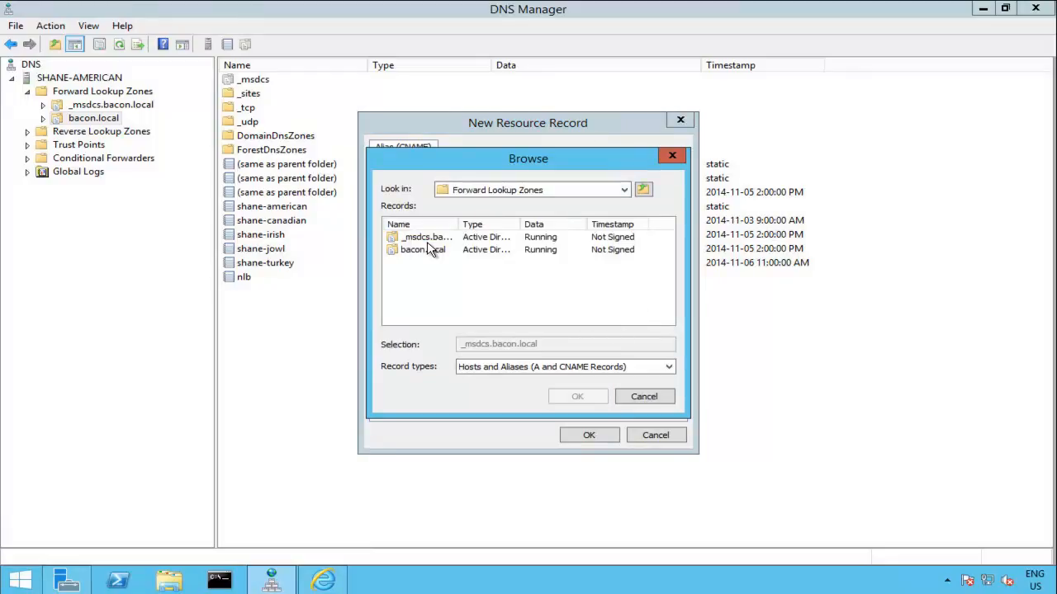
Step: Pick nlb in bacon.local as the target host and create the www alias
left_click(429, 249)
double_click(429, 250)
left_click(431, 302)
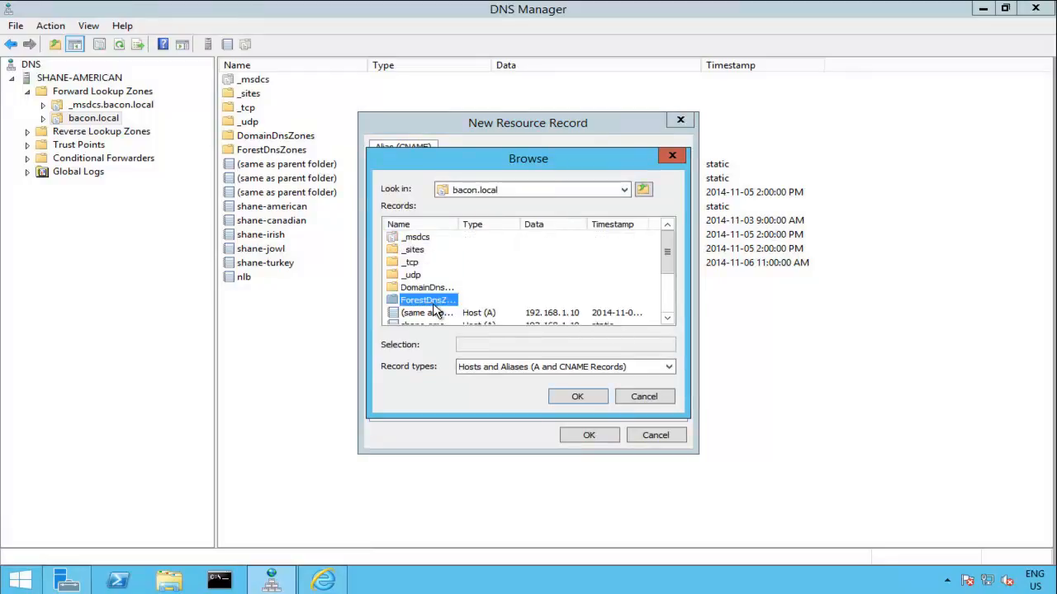
scroll(431, 304, "down", 2)
left_click(429, 289)
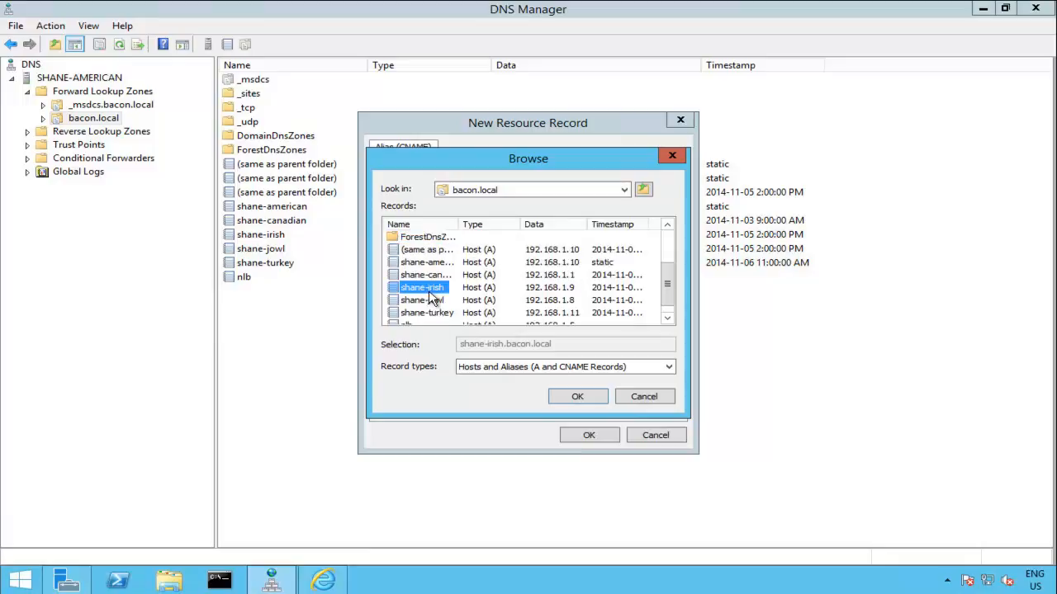
left_click(433, 323)
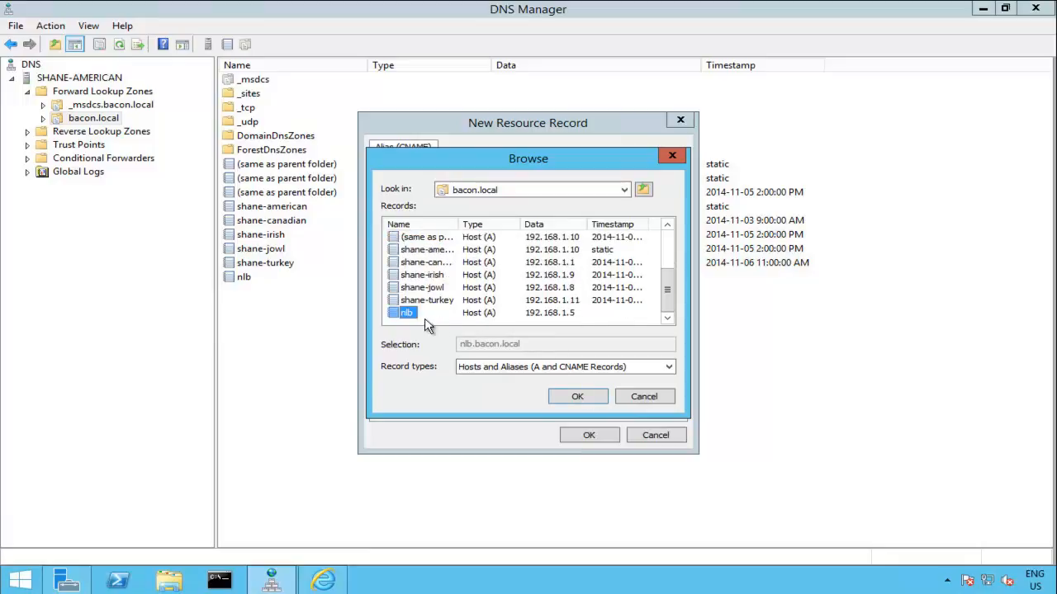
left_click(578, 397)
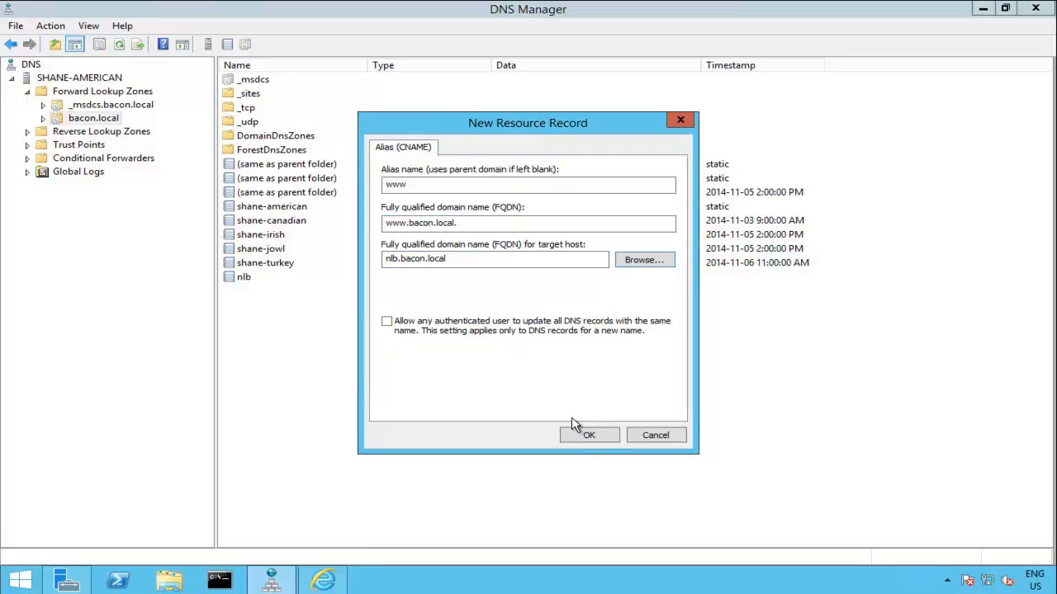
left_click(590, 435)
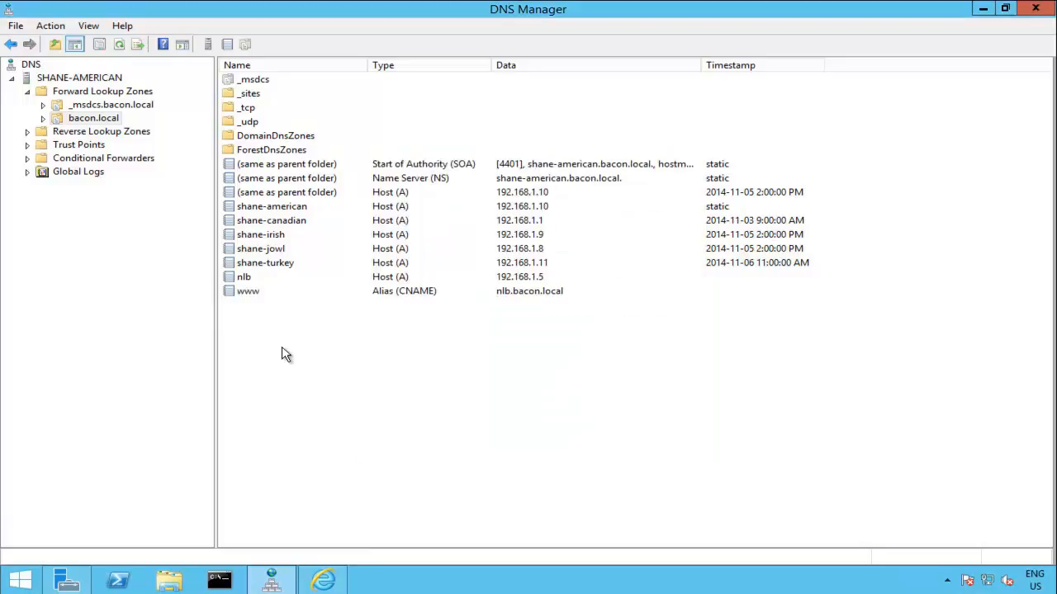
left_click(323, 580)
left_click(118, 32)
left_click(118, 32)
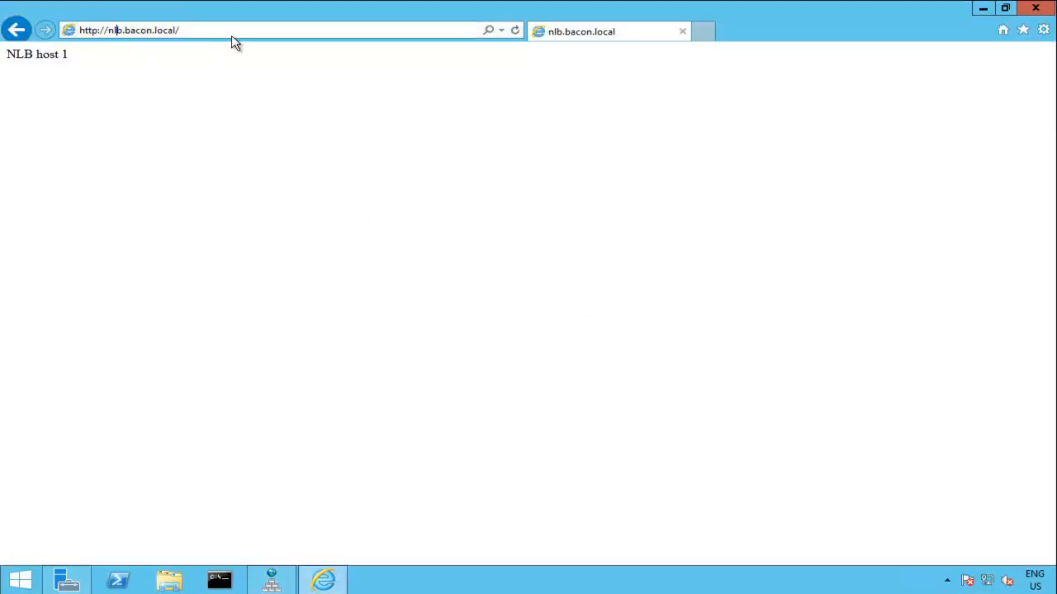
key("BackSpace")
key("BackSpace")
key("BackSpace")
type("www")
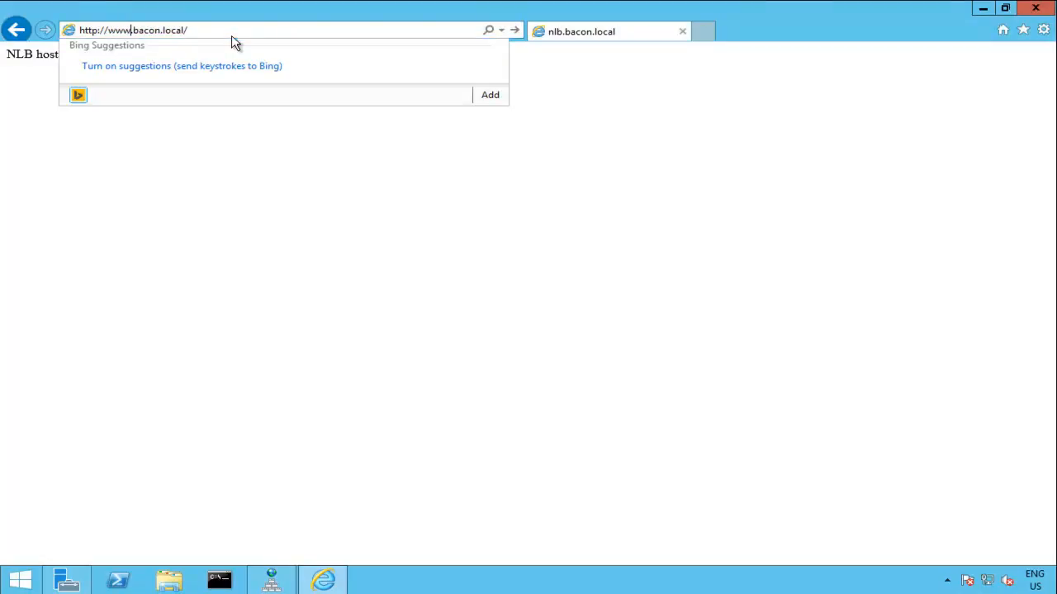
key("Return")
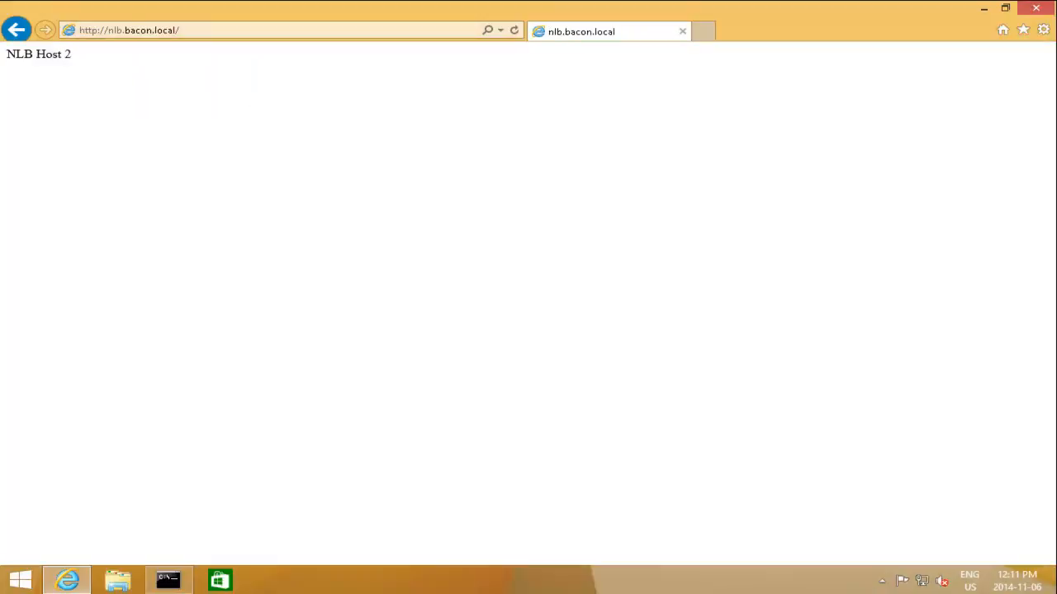
left_click(137, 30)
left_click(115, 30)
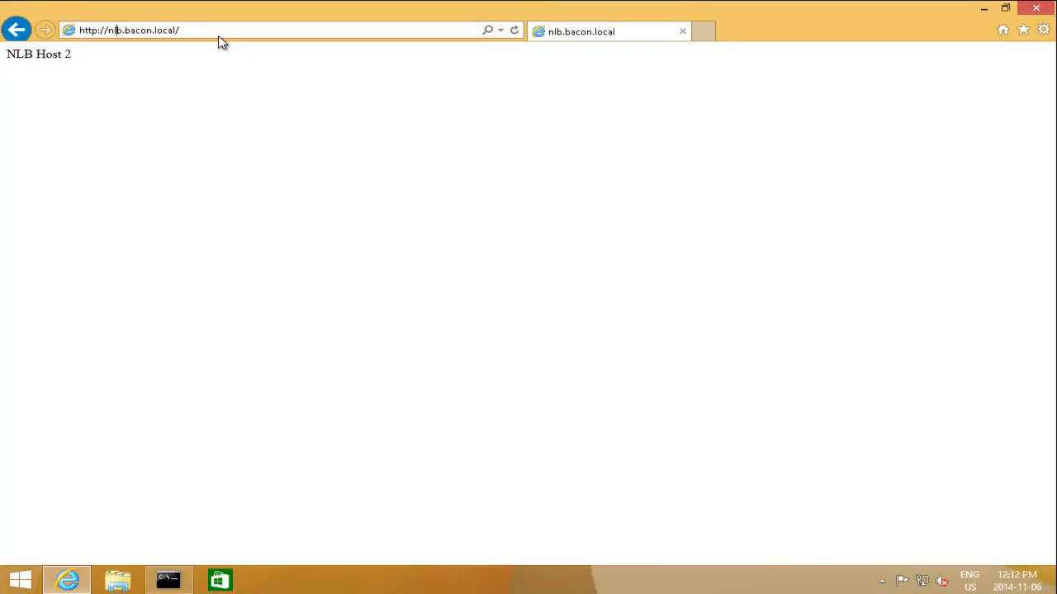
key("Delete")
key("BackSpace")
key("BackSpace")
type("www")
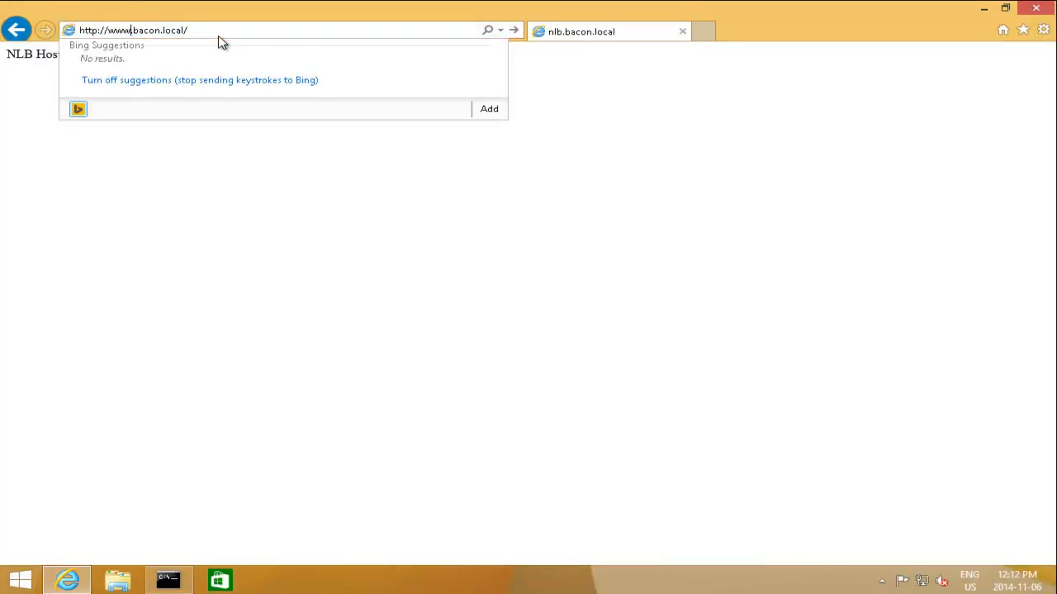
key("Return")
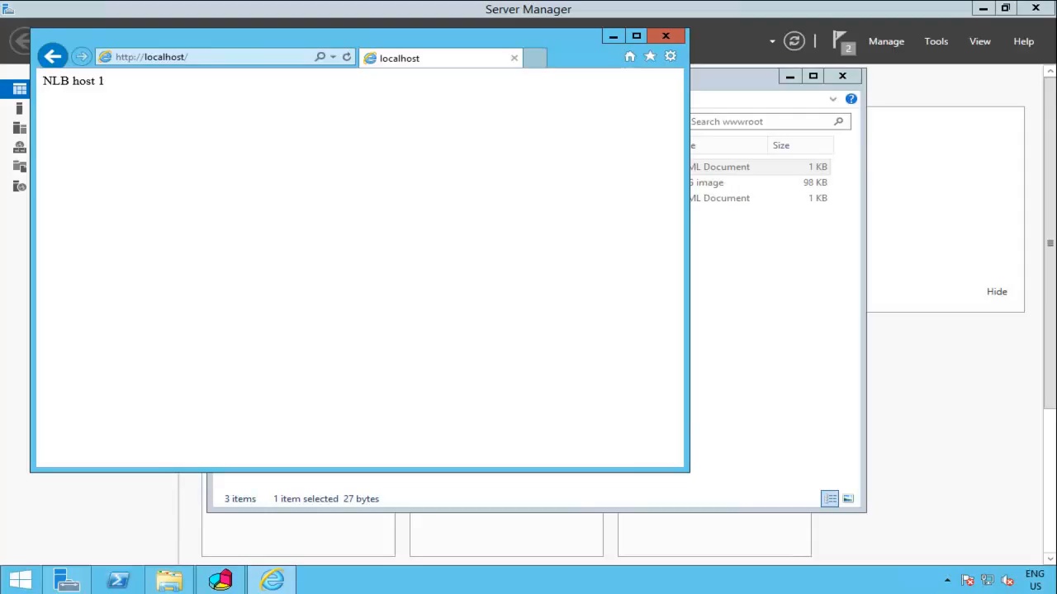
Step: Close the test browser and the wwwroot folder window, returning to NLB Manager
left_click(669, 30)
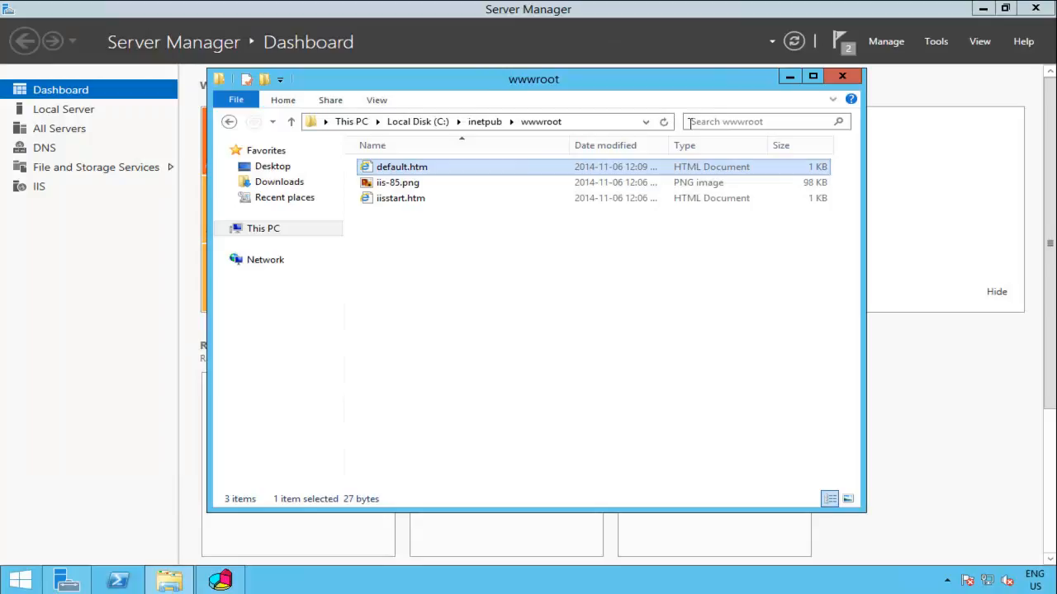
left_click(840, 76)
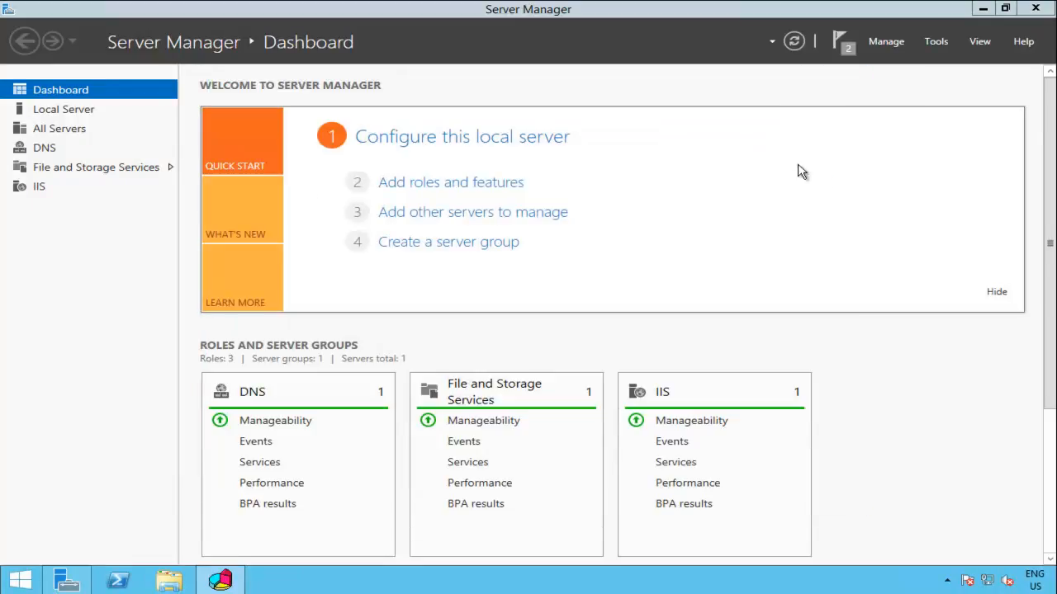
left_click(220, 580)
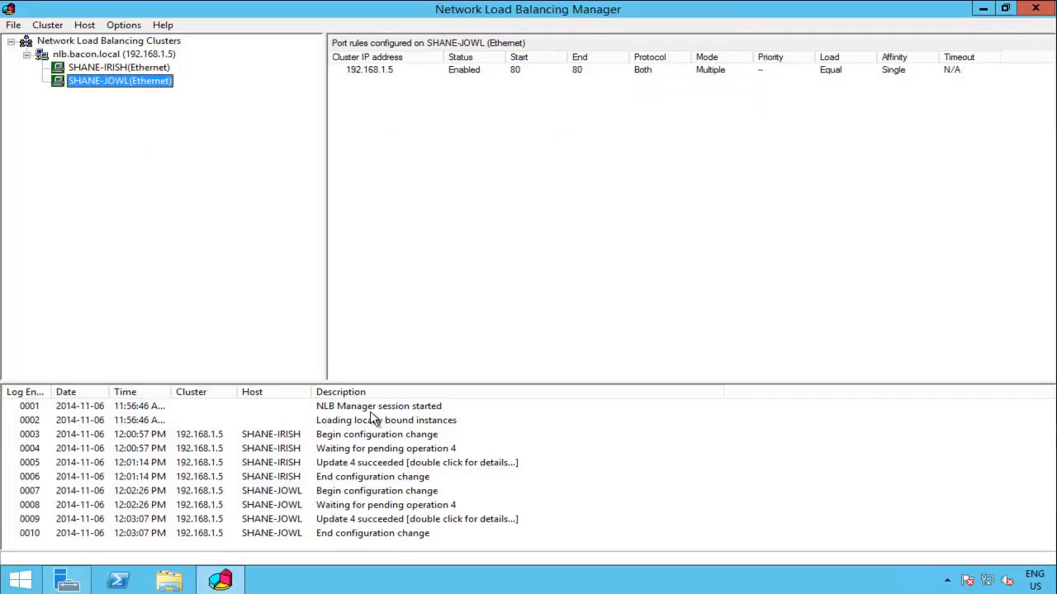
Step: Open nlb.bacon.local's Cluster Properties and view its Cluster Parameters and Port Rules
left_click(125, 56)
right_click(124, 58)
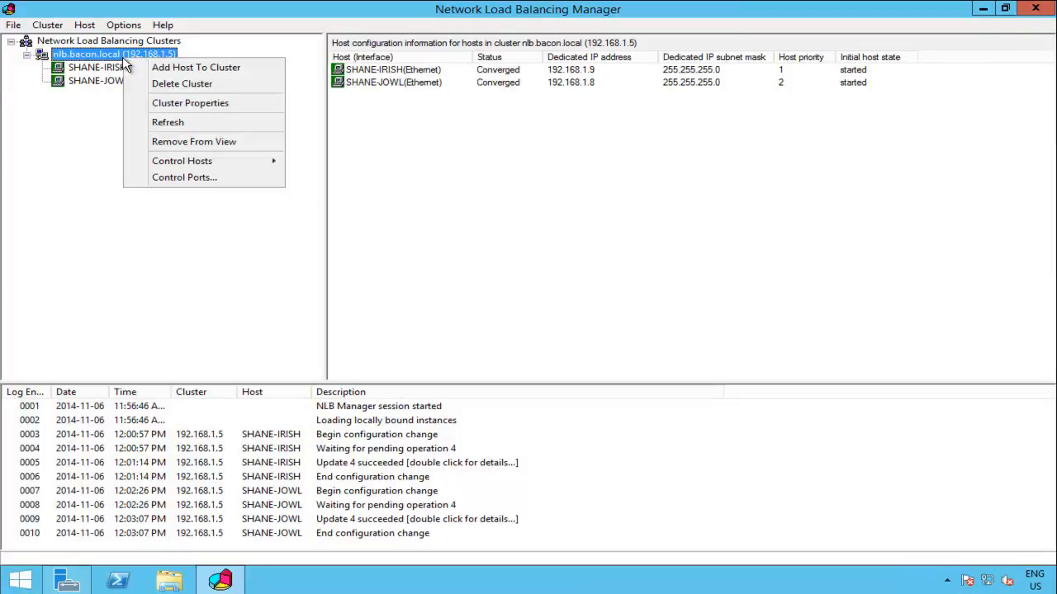
left_click(245, 108)
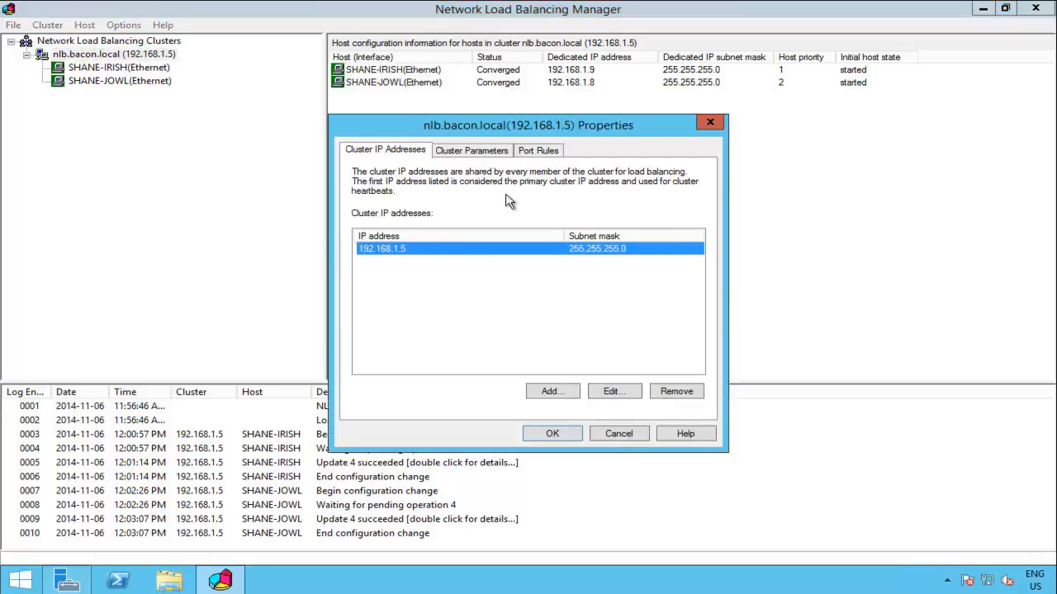
left_click(488, 154)
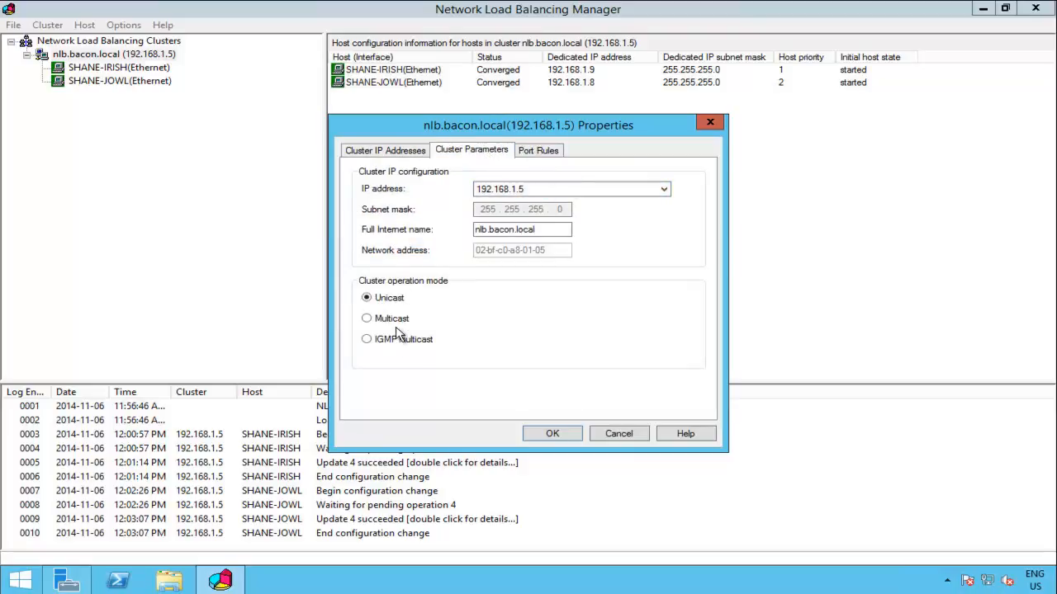
left_click(554, 152)
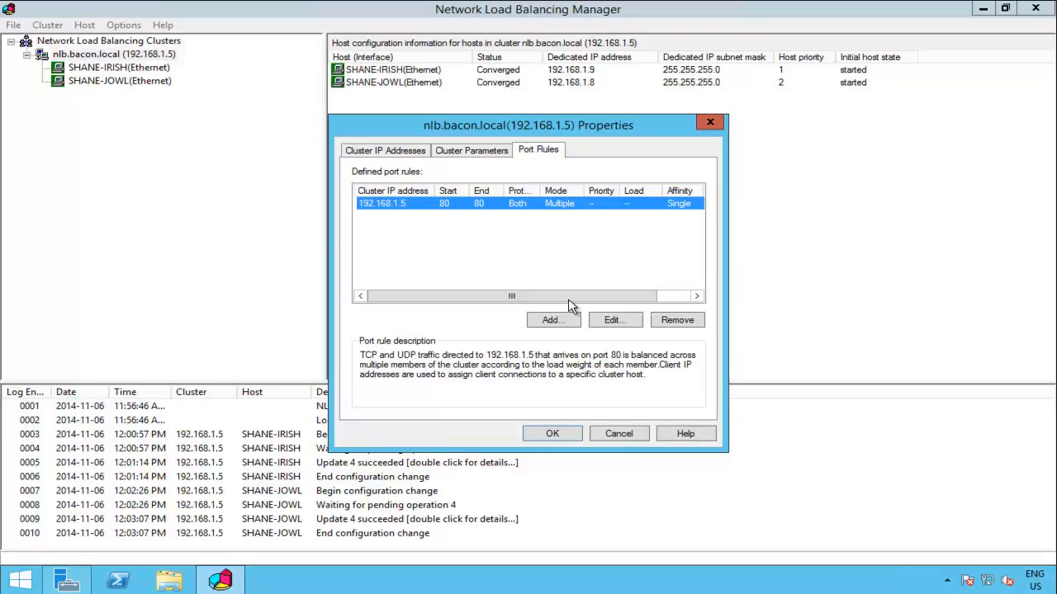
Step: Add a 192.168.1.5 port rule from 443 to 443 and apply it to the cluster
left_click(551, 321)
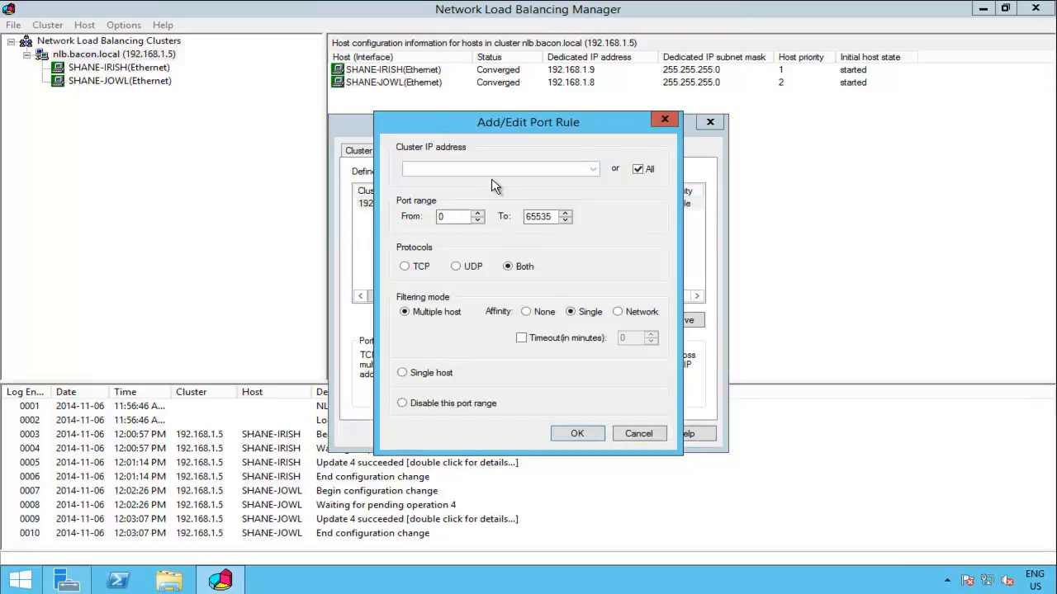
left_click(637, 168)
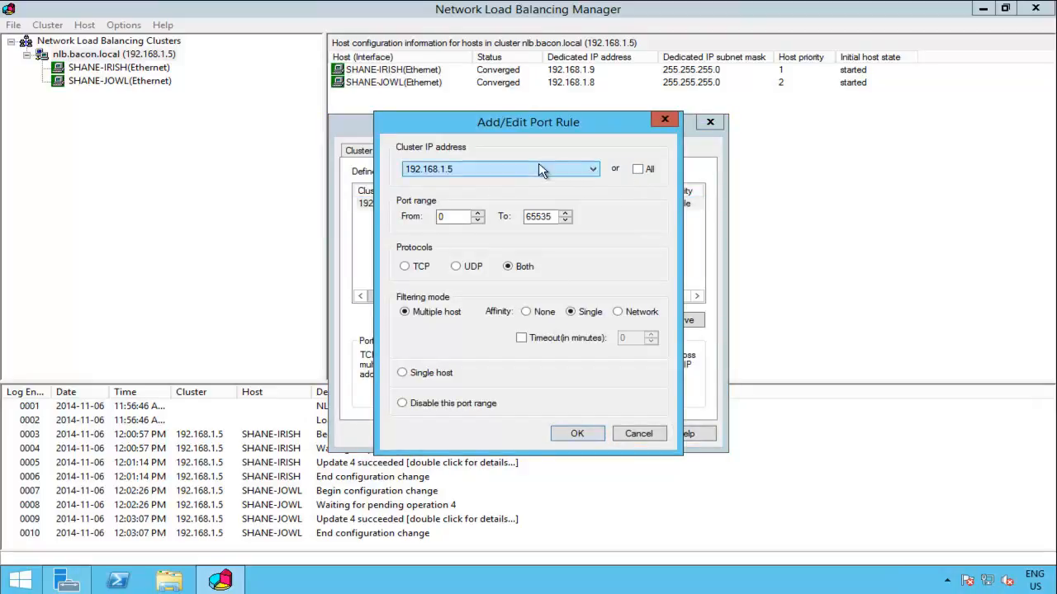
key("Tab")
type("444")
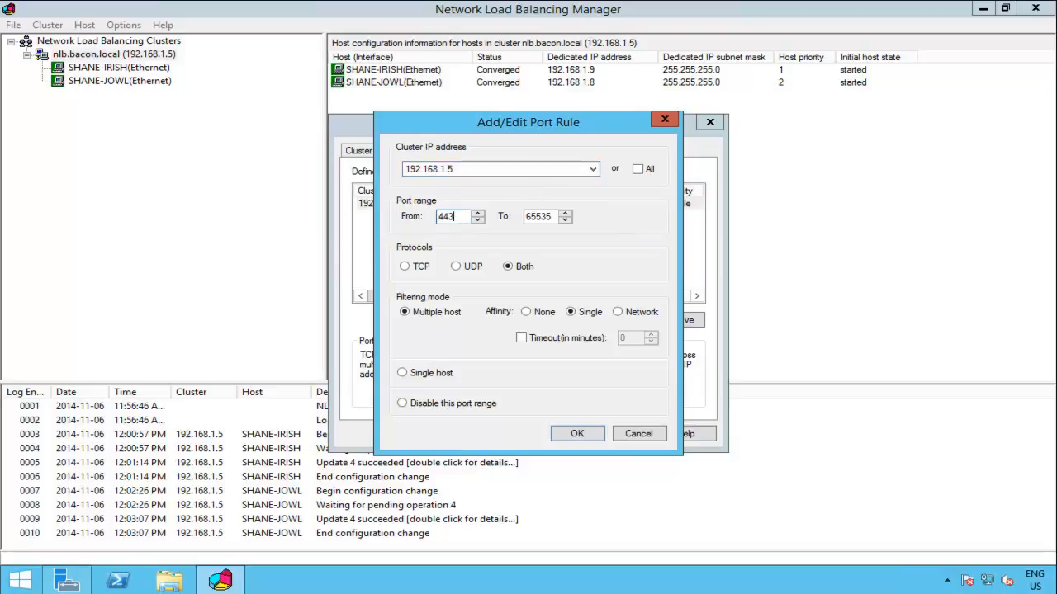
left_click(539, 218)
double_click(541, 218)
type("443")
left_click(576, 434)
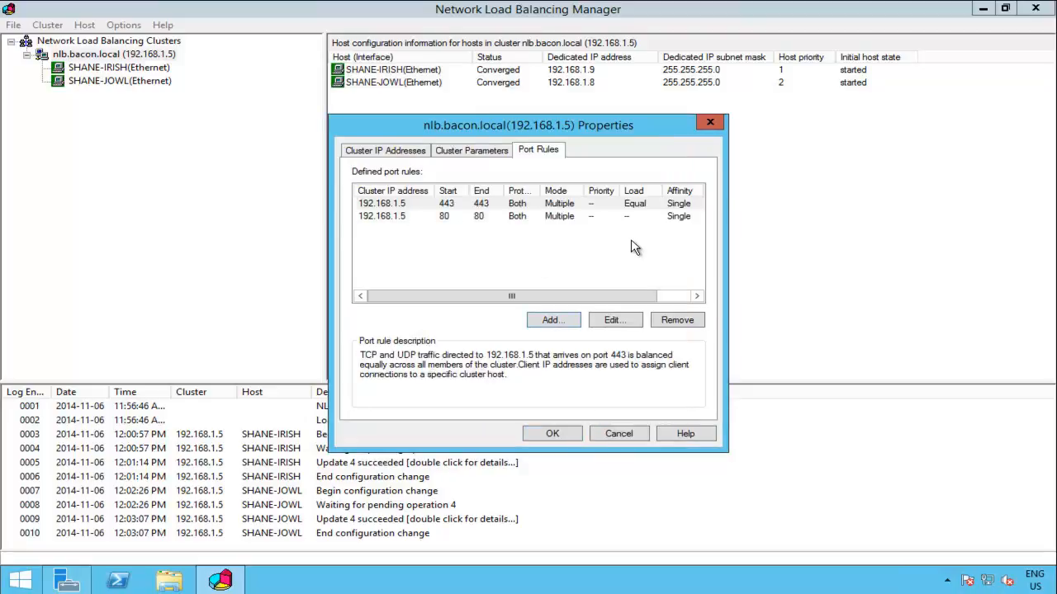
left_click(552, 434)
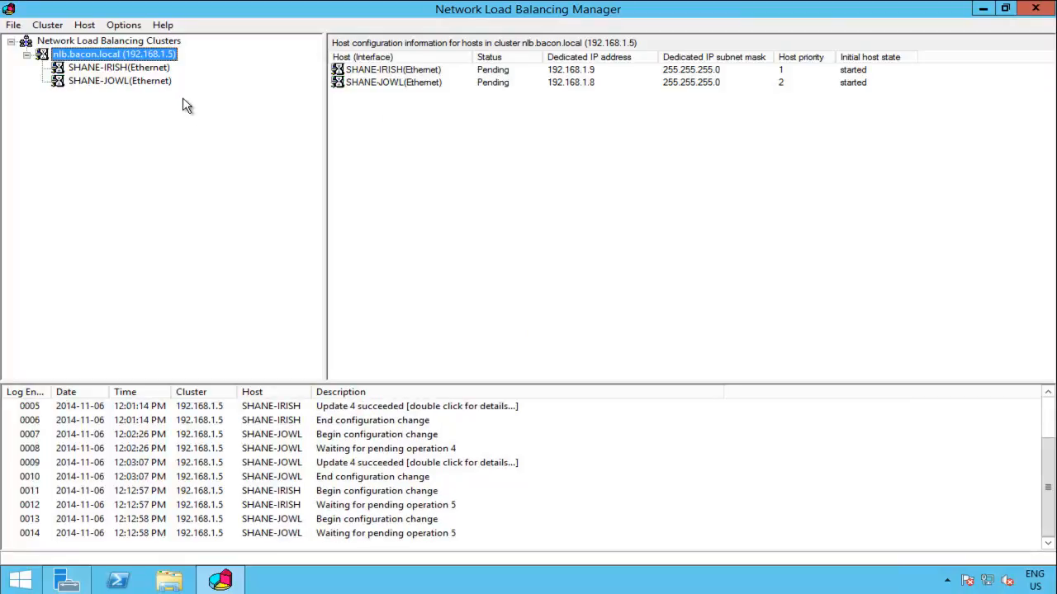
Step: Review the nlb.bacon.local cluster's port control settings
right_click(148, 52)
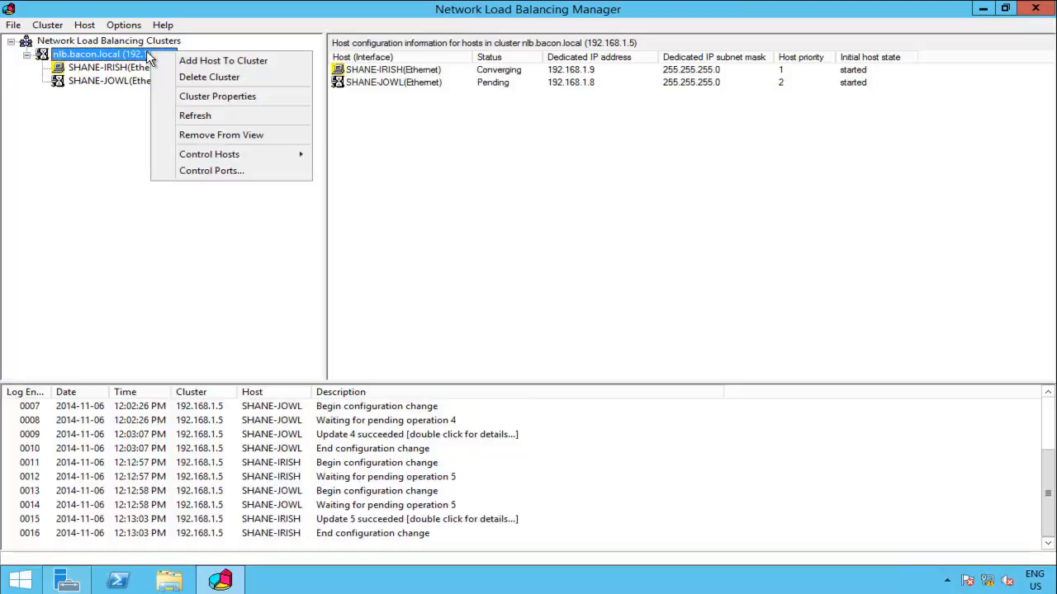
mouse_move(212, 157)
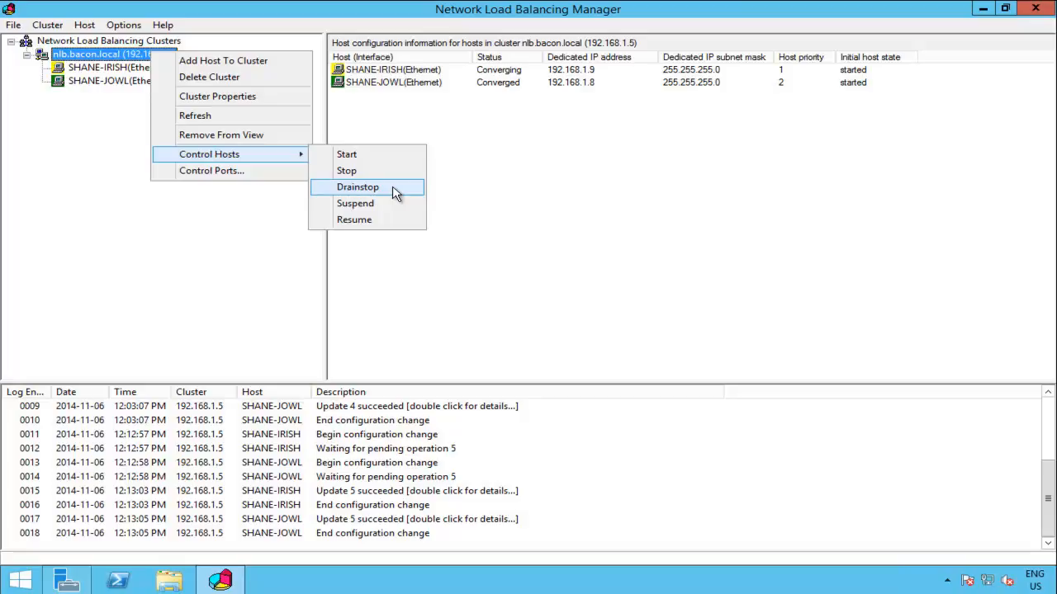
left_click(241, 171)
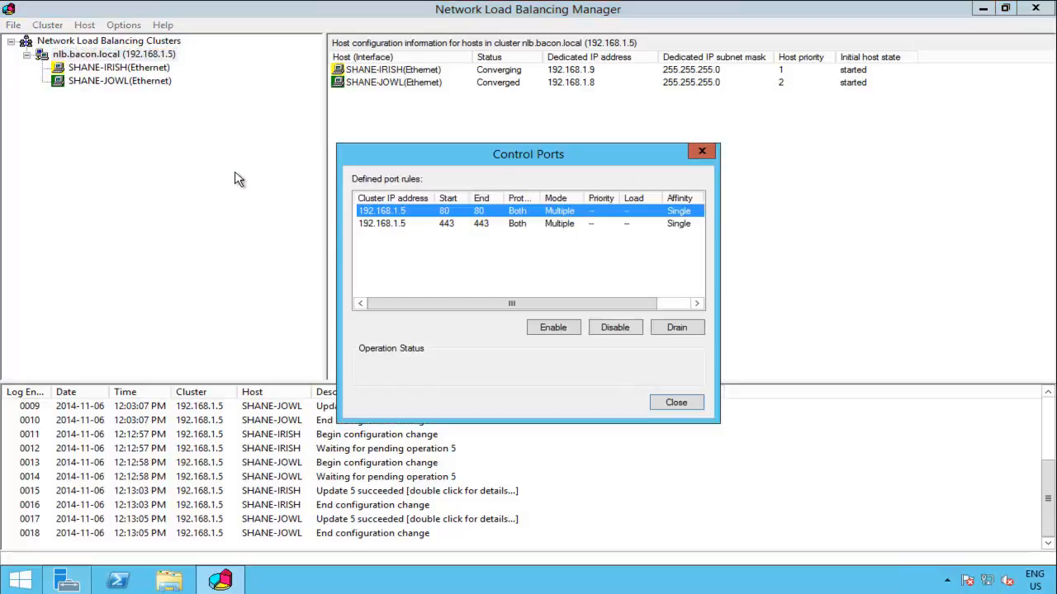
left_click(676, 403)
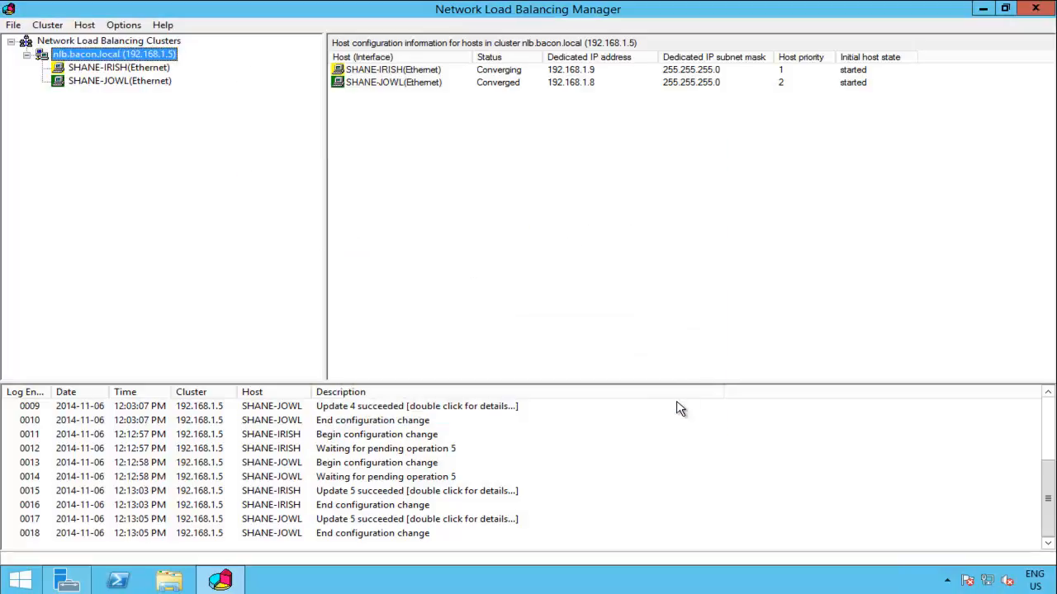
Step: Select the second host to check its enabled port 80 and 443 rules
left_click(134, 68)
left_click(123, 81)
right_click(125, 86)
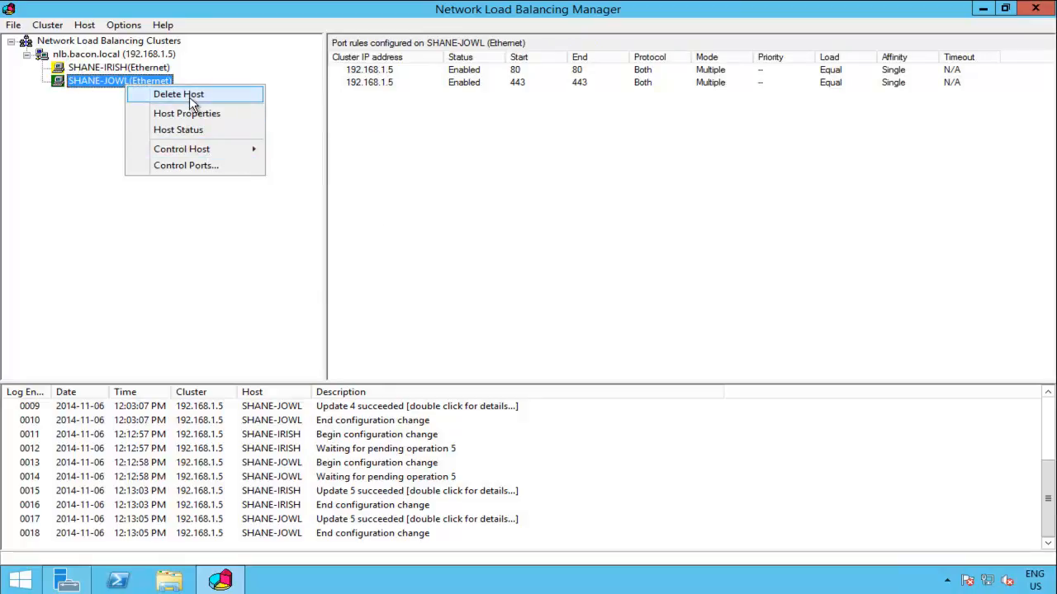
Step: Close IE and launch NLB Manager to display the nlb.bacon.local cluster's hosts
left_click(85, 164)
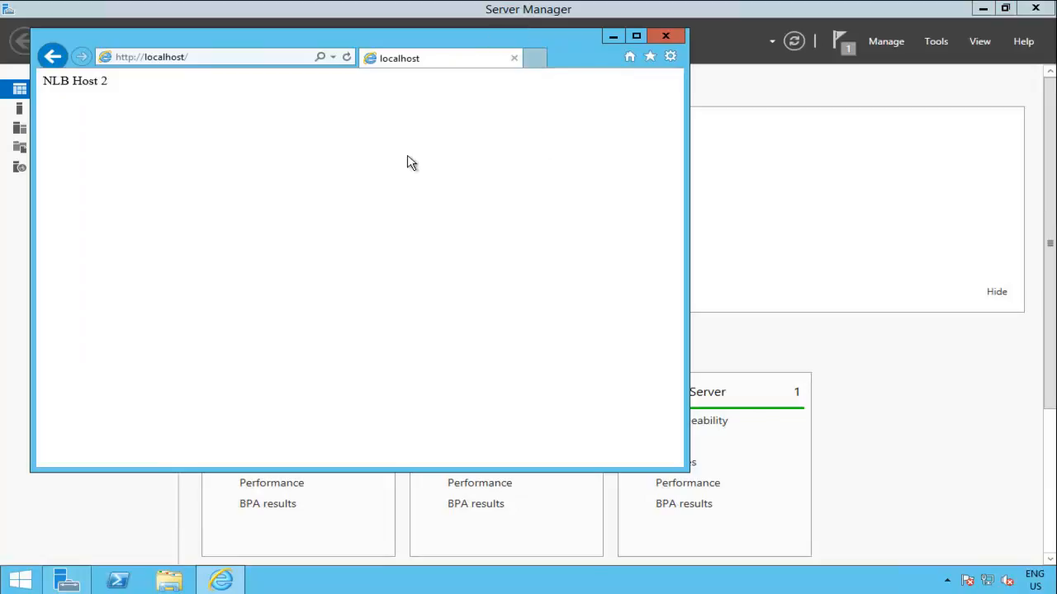
left_click(668, 38)
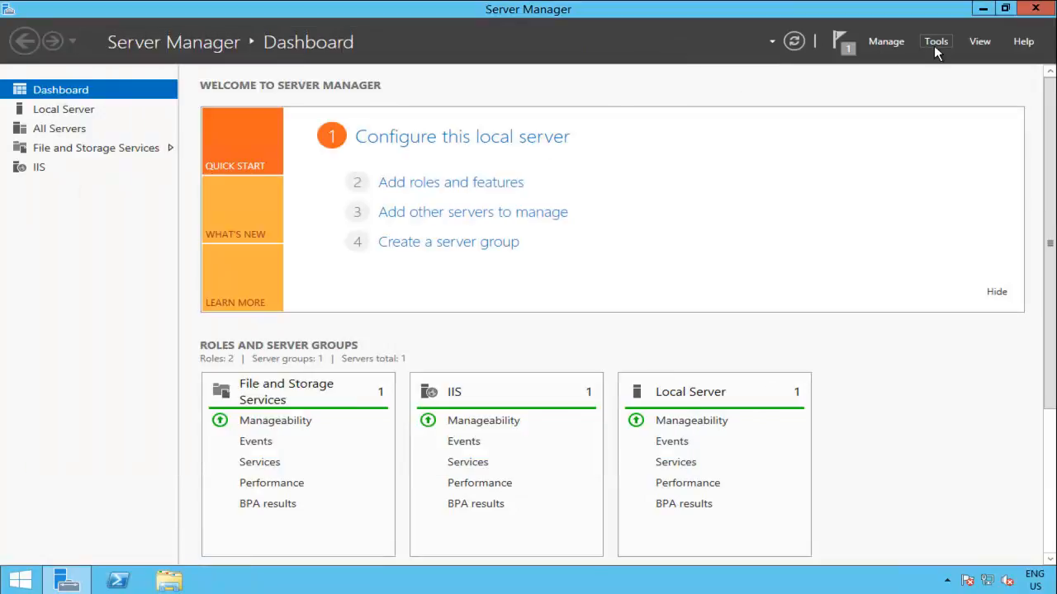
left_click(933, 43)
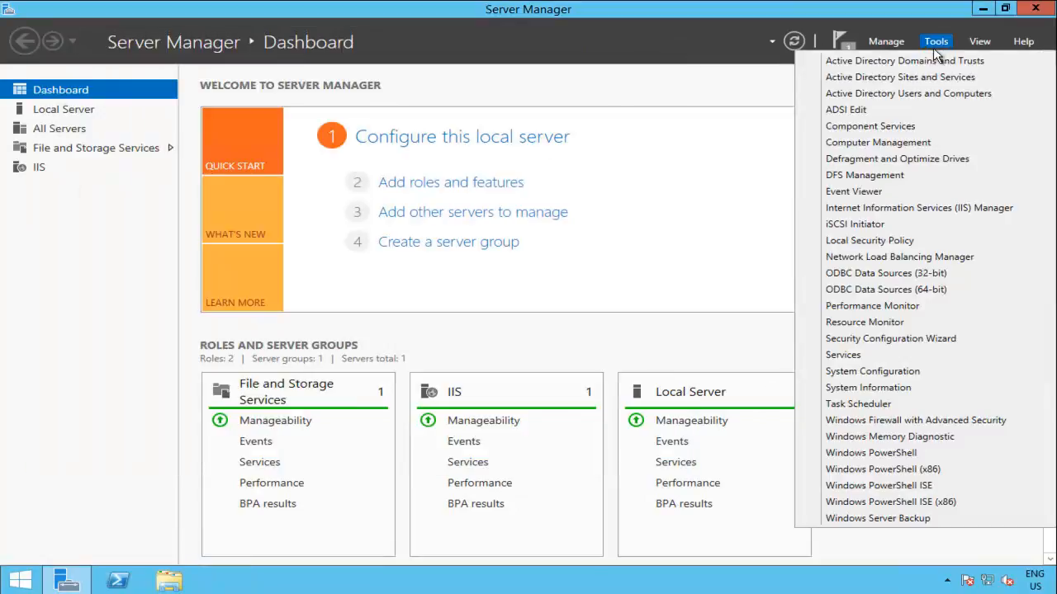
left_click(920, 258)
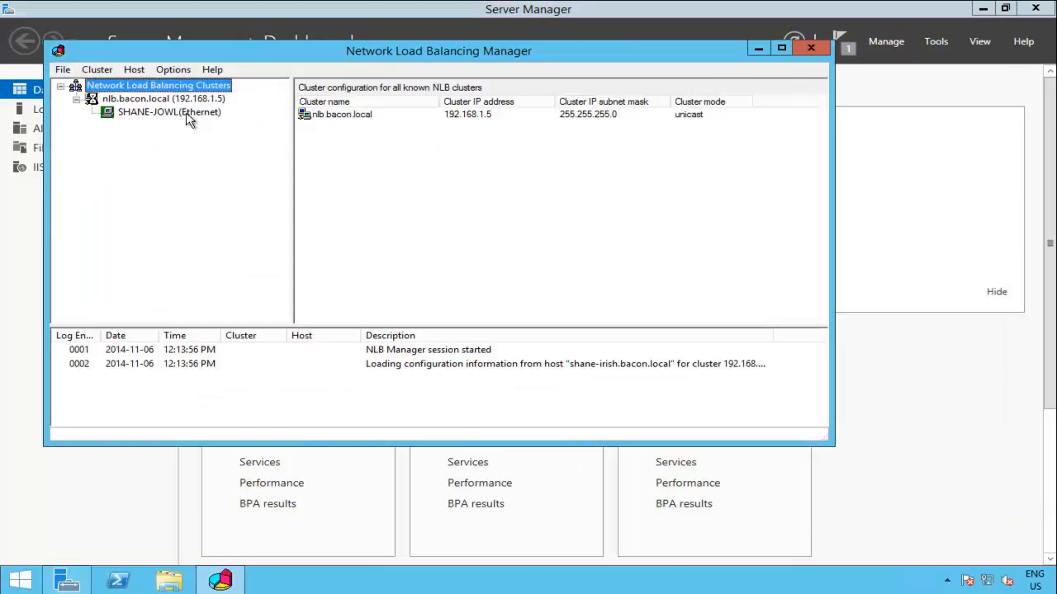
left_click(186, 114)
left_click(189, 100)
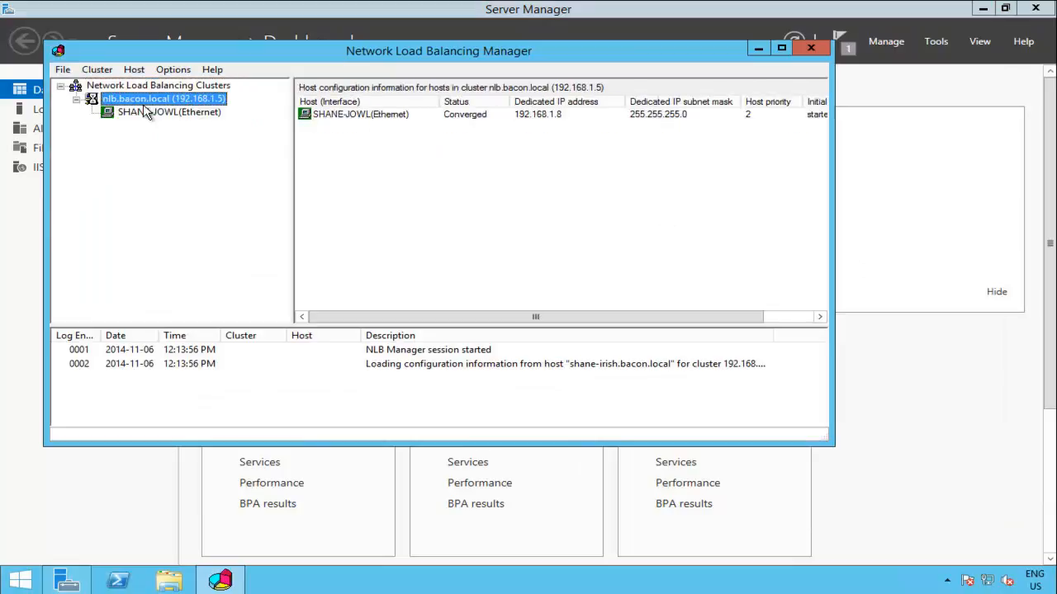